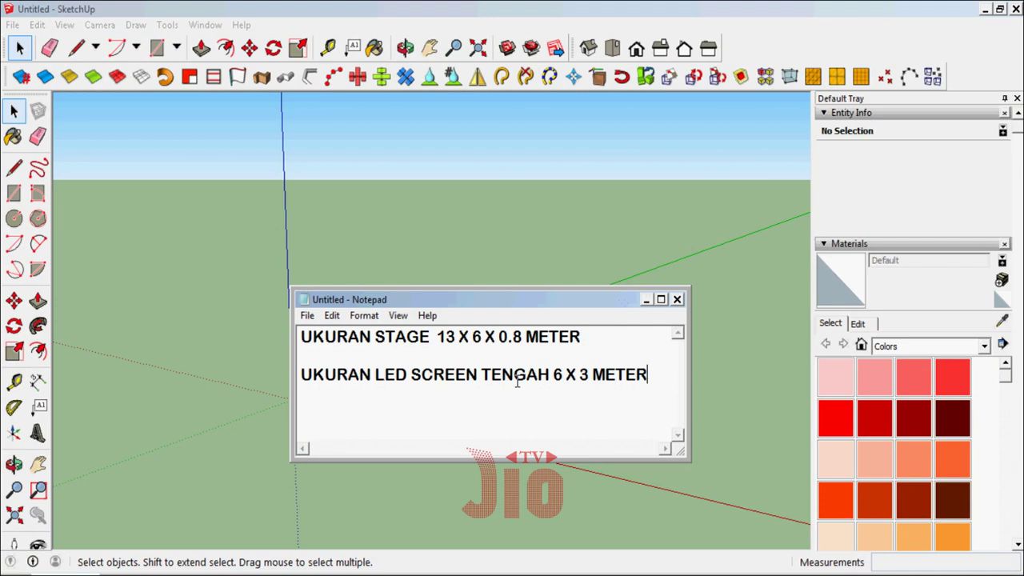
Step: Bring the SketchUp window in front of the Notepad size notes
left_click(583, 10)
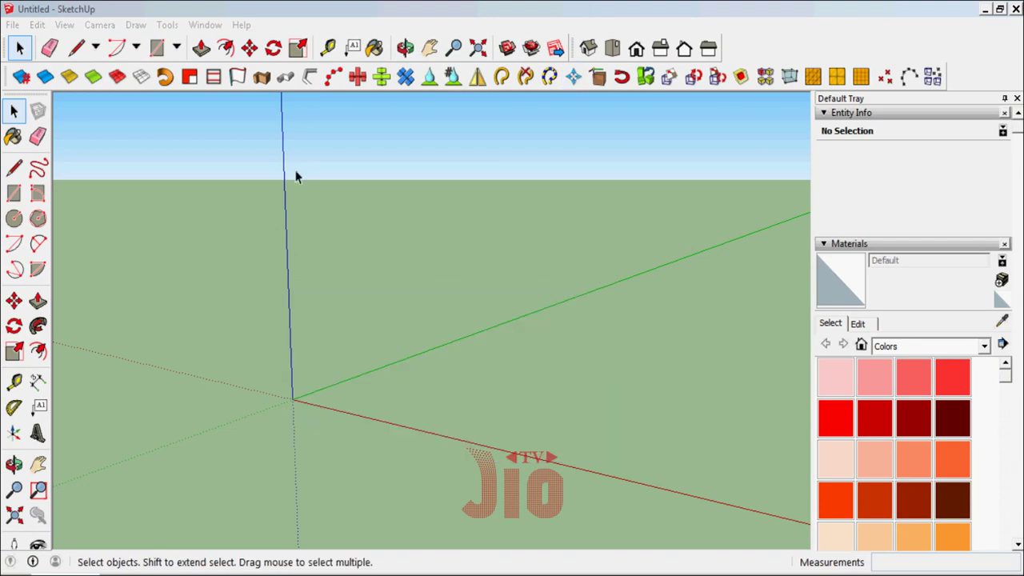
Step: In Model Info > Units, set length to Decimal centimetres with 0,0cm precision
left_click(64, 25)
mouse_move(96, 250)
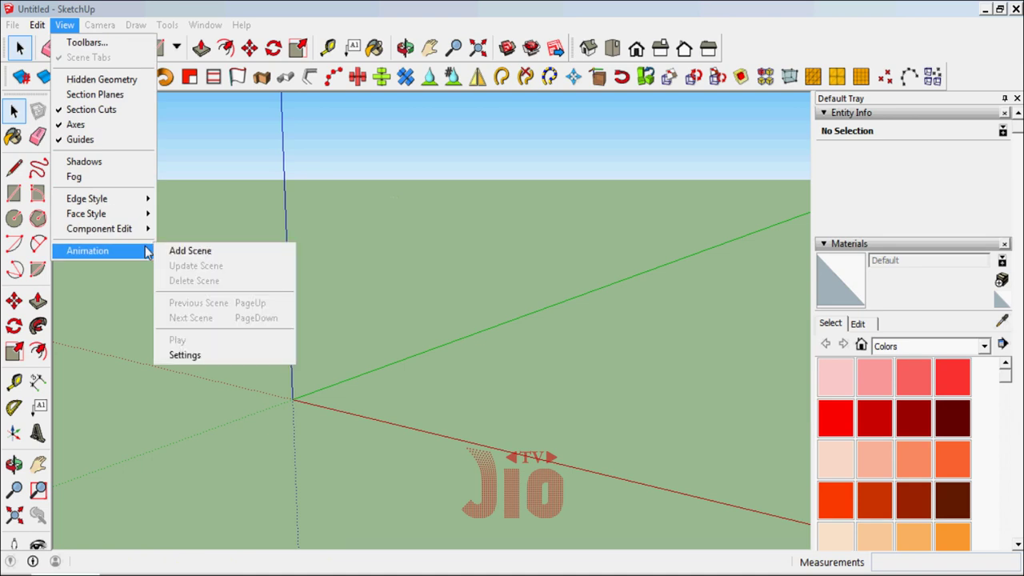
left_click(211, 355)
left_click(198, 237)
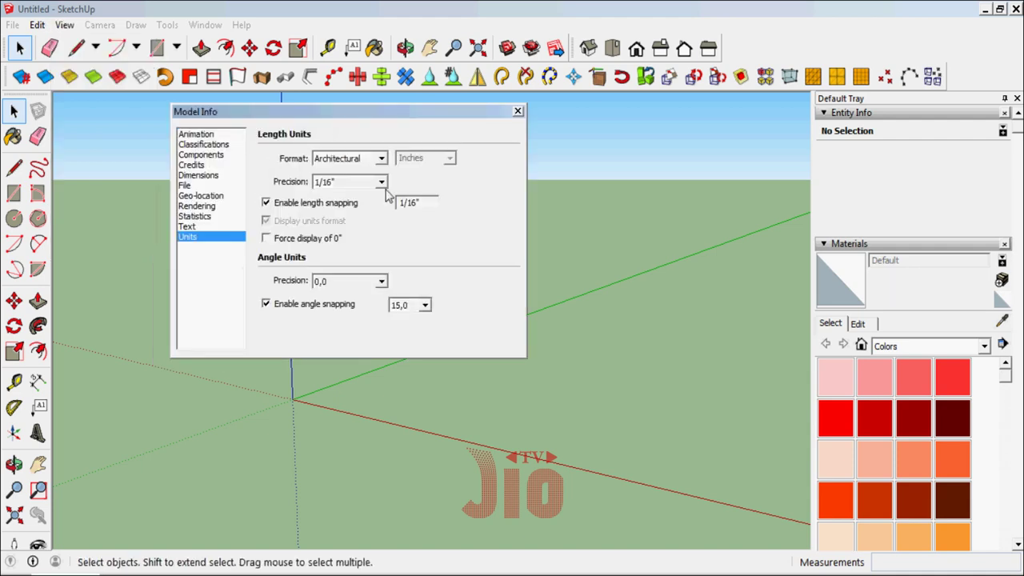
left_click(381, 158)
left_click(332, 187)
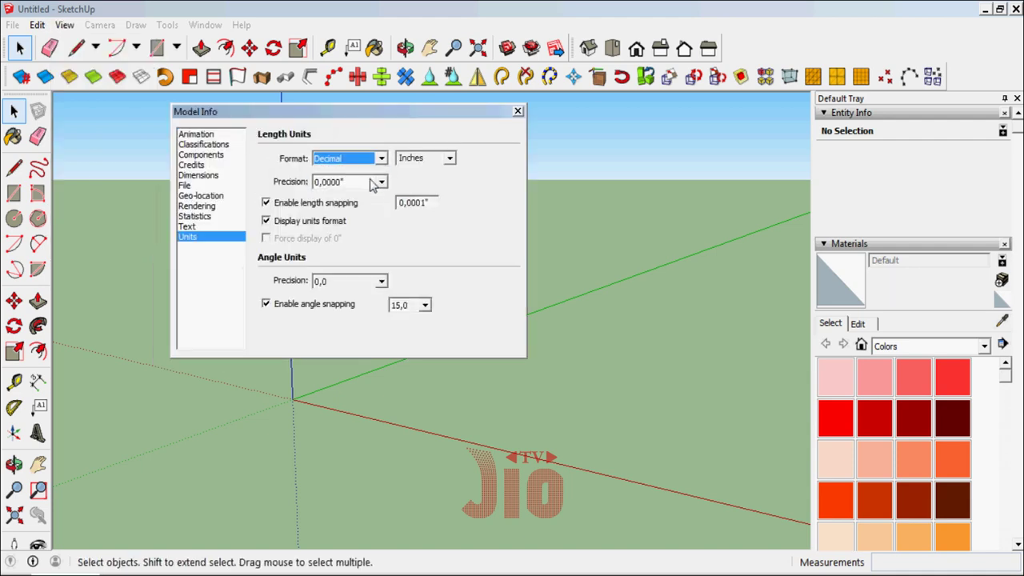
left_click(450, 159)
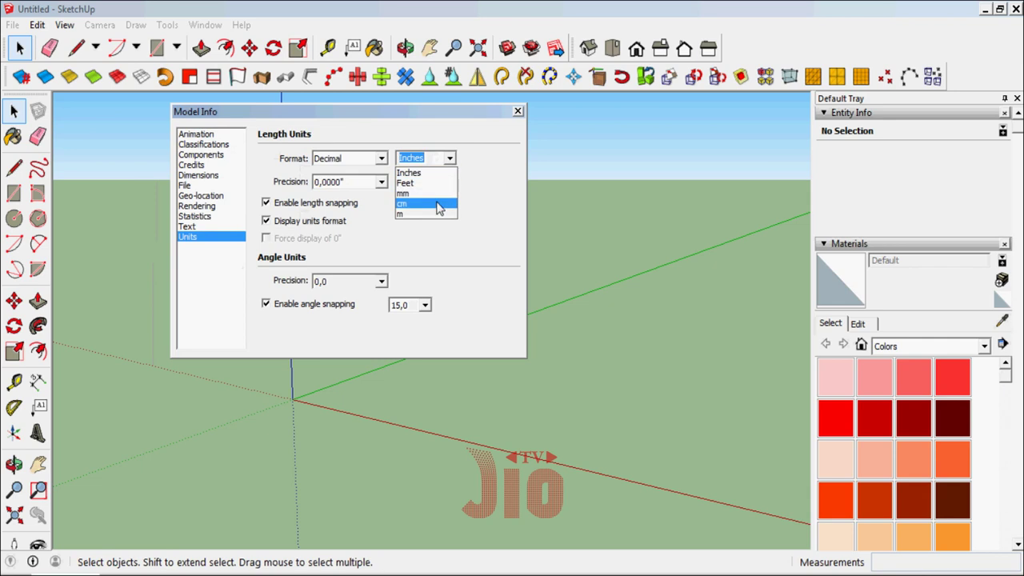
left_click(436, 200)
left_click(450, 159)
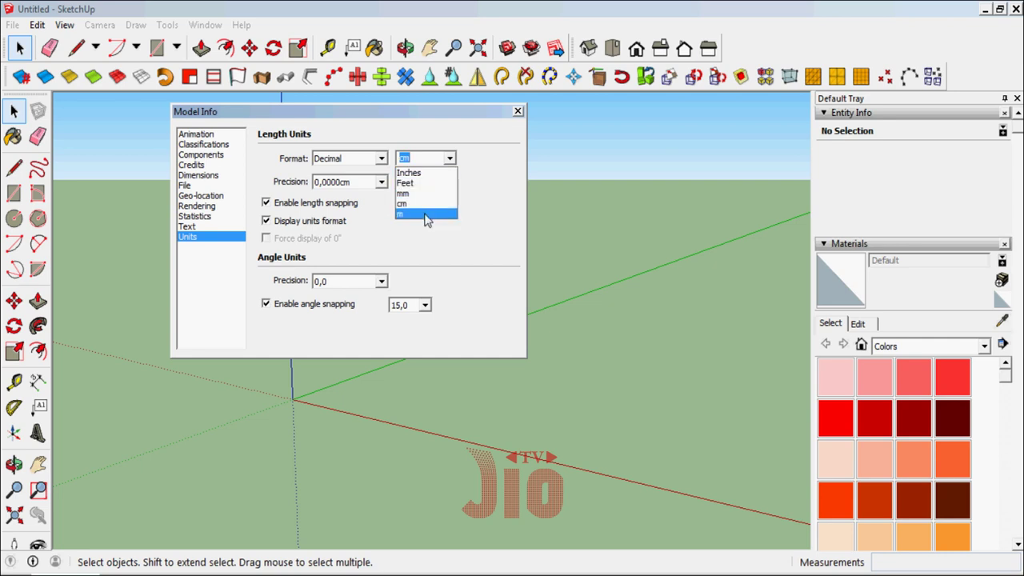
left_click(424, 204)
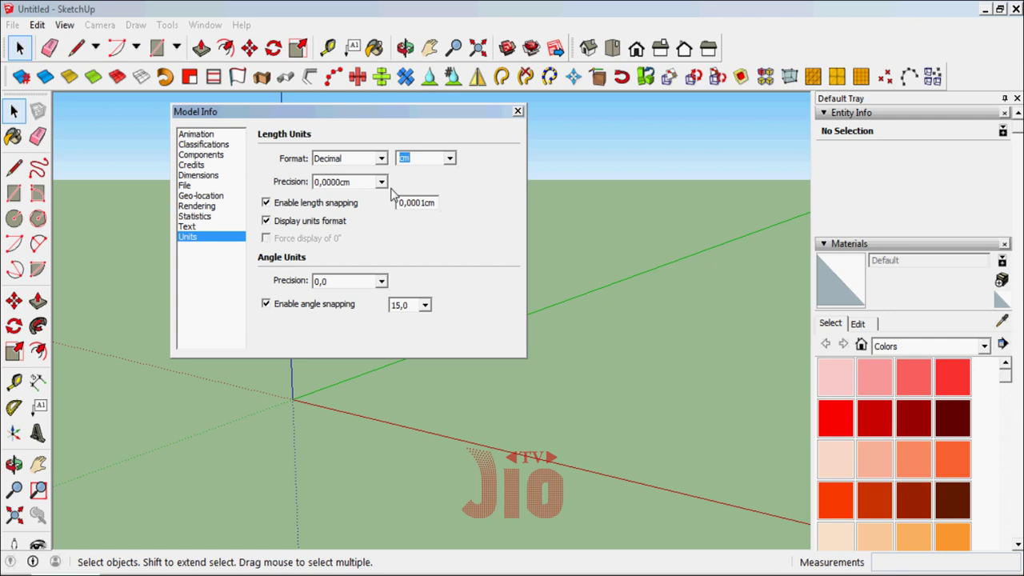
left_click(383, 182)
left_click(358, 203)
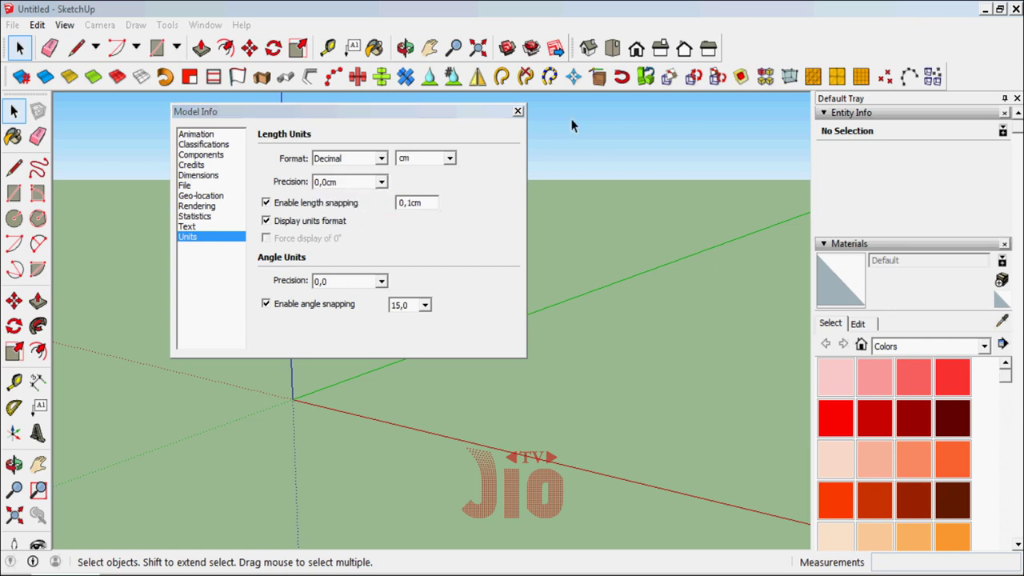
left_click(516, 112)
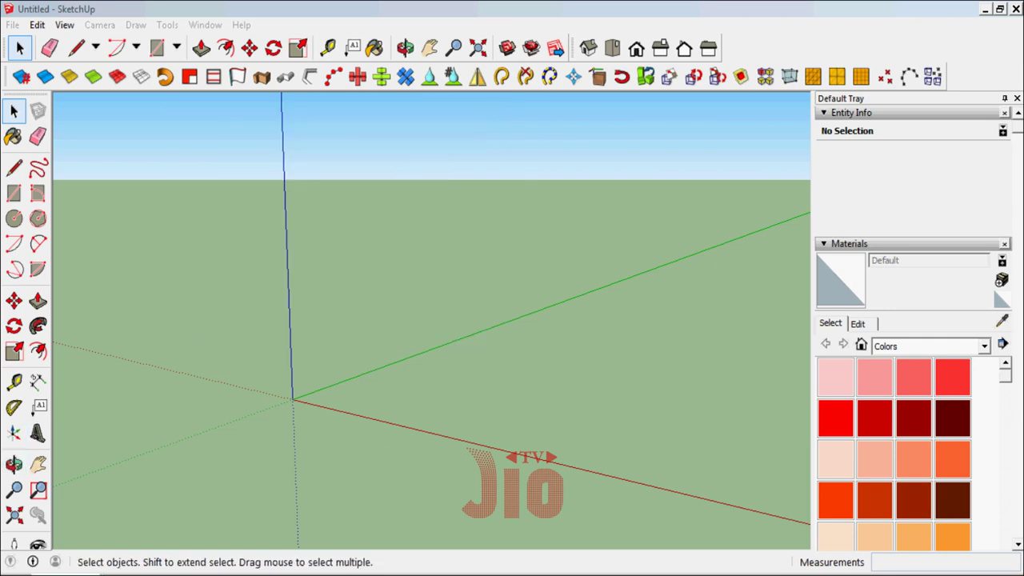
key("alt+Tab")
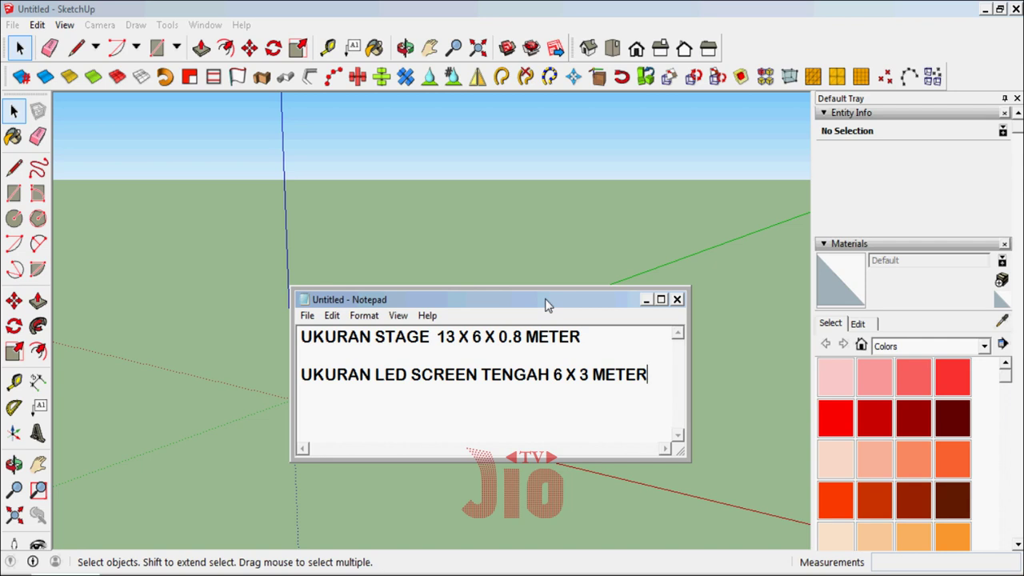
left_click(464, 8)
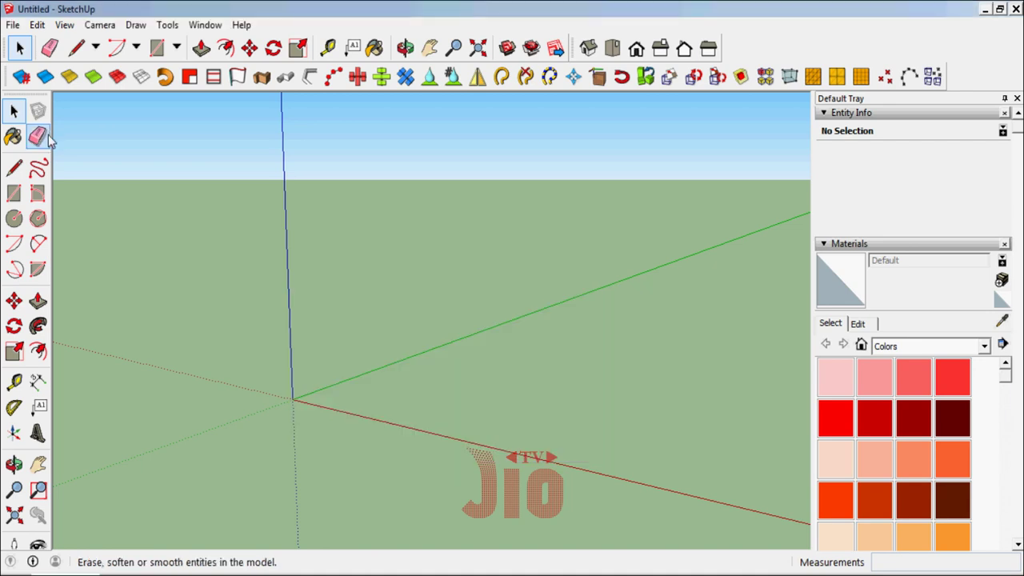
Step: Draw a closed 1300 × 600 cm rectangular face from the origin with the Line tool
left_click(14, 168)
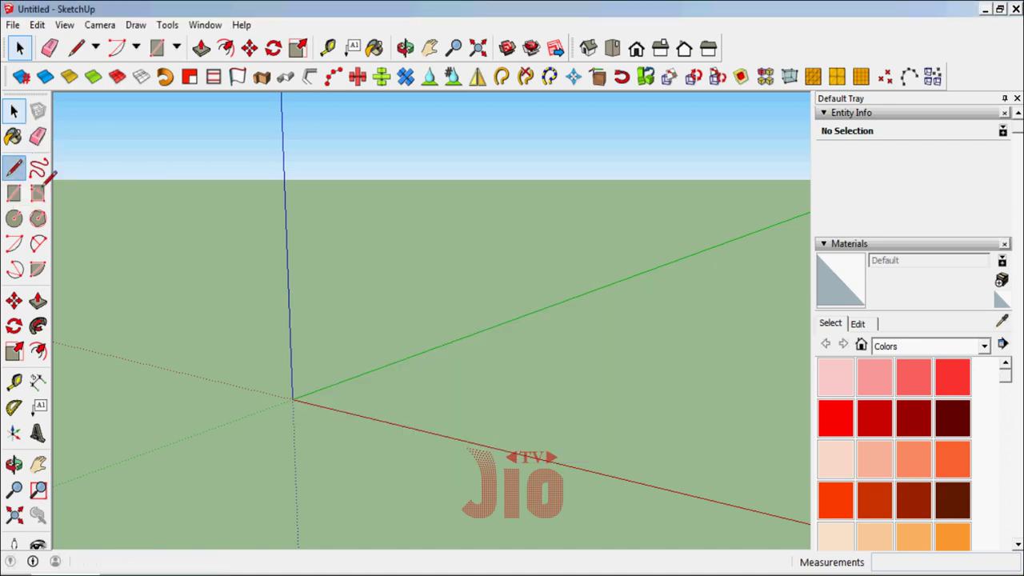
left_click(293, 398)
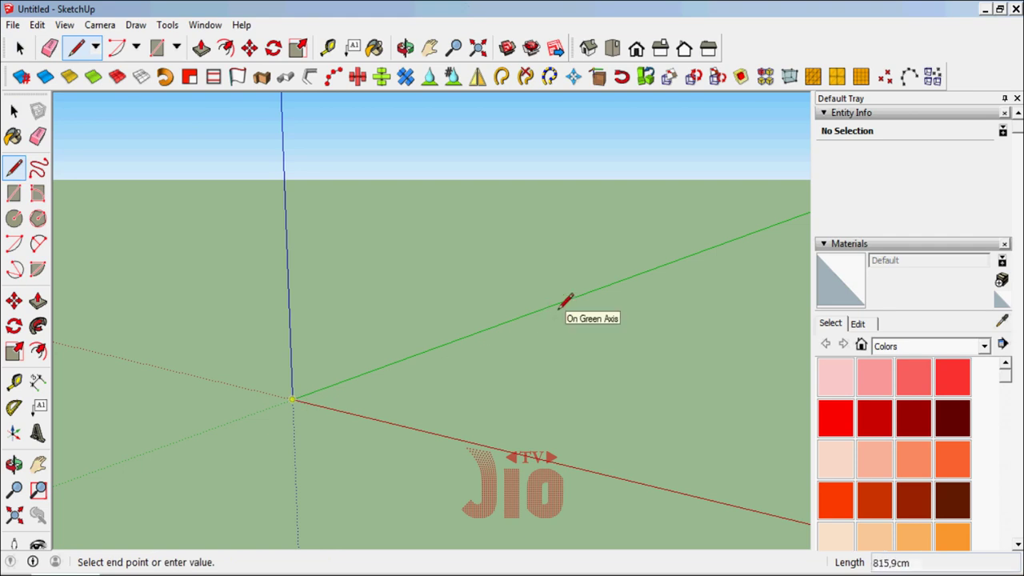
type("1300")
key("Return")
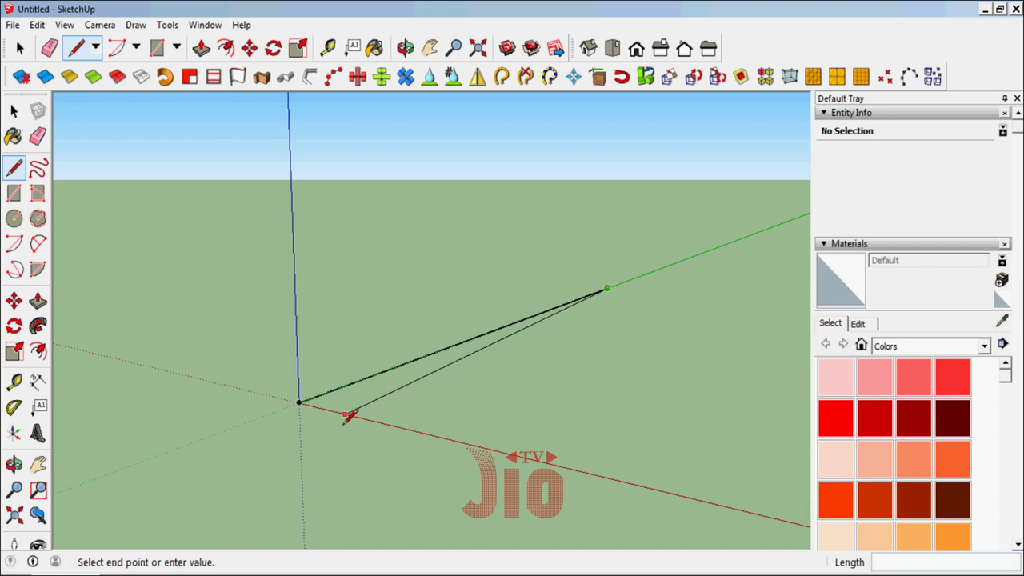
type("30")
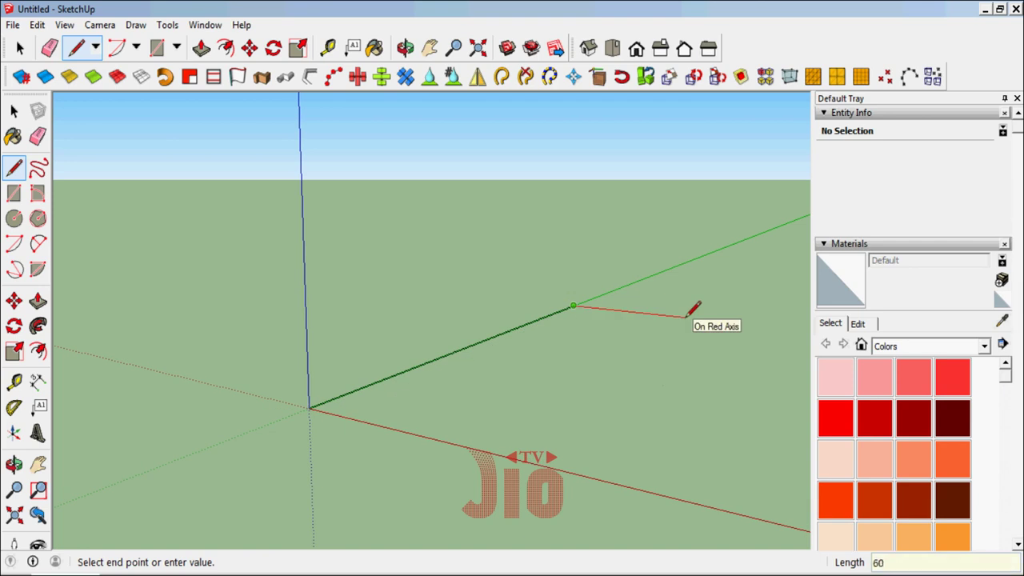
type("0")
key("Return")
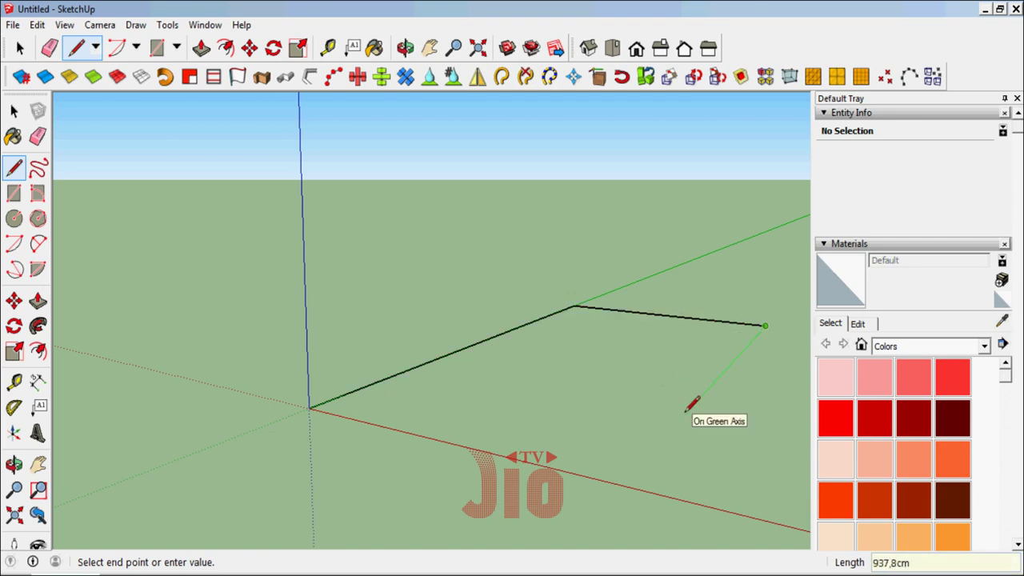
type("130")
key("Return")
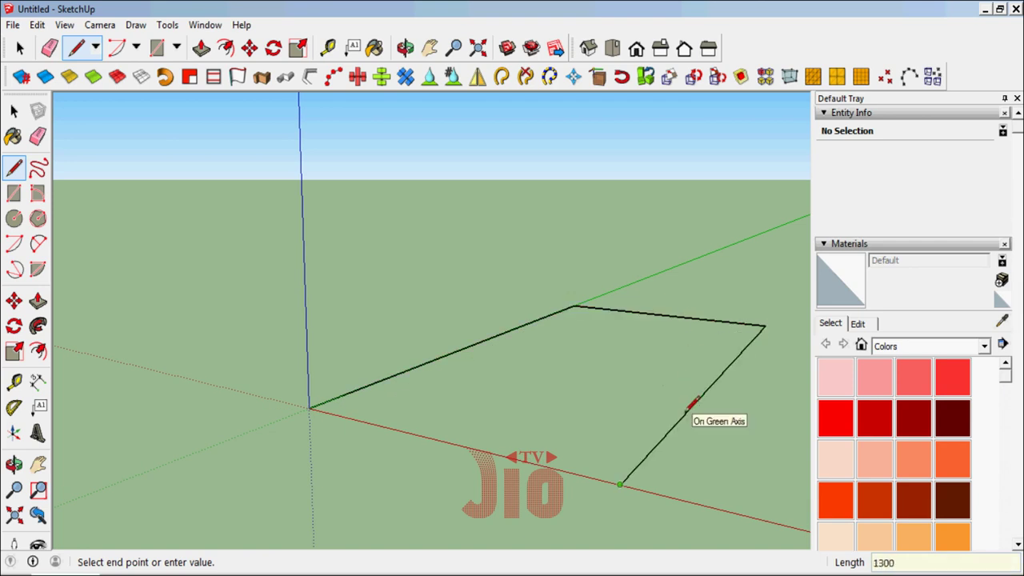
left_click(318, 403)
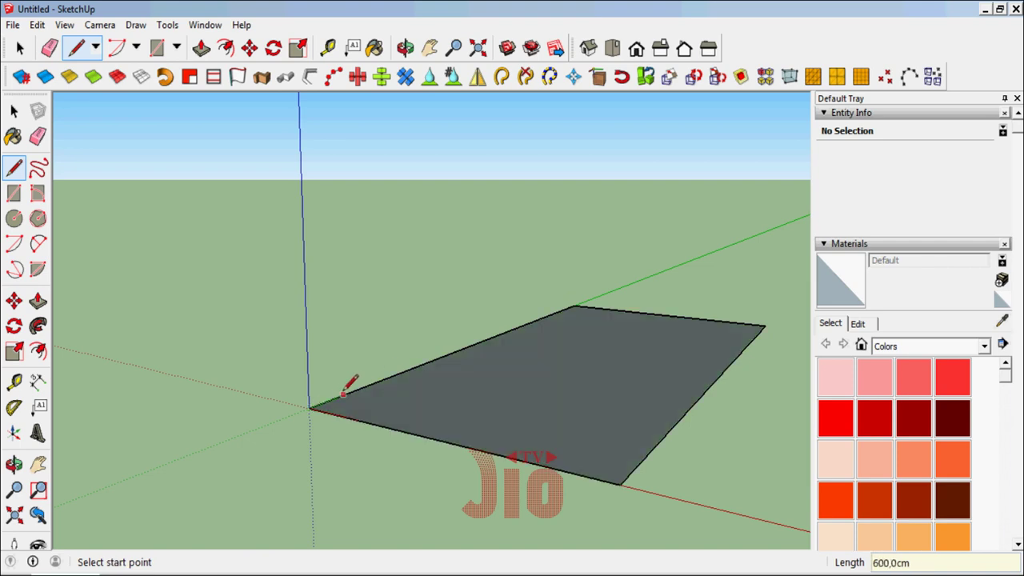
left_click(13, 464)
left_click_drag(555, 317, 175, 341)
mouse_move(511, 370)
left_mouse_down()
mouse_move(491, 370)
mouse_move(493, 354)
mouse_move(501, 415)
left_mouse_up()
Step: Push/Pull the stage face up 80 cm into a solid block
key("p")
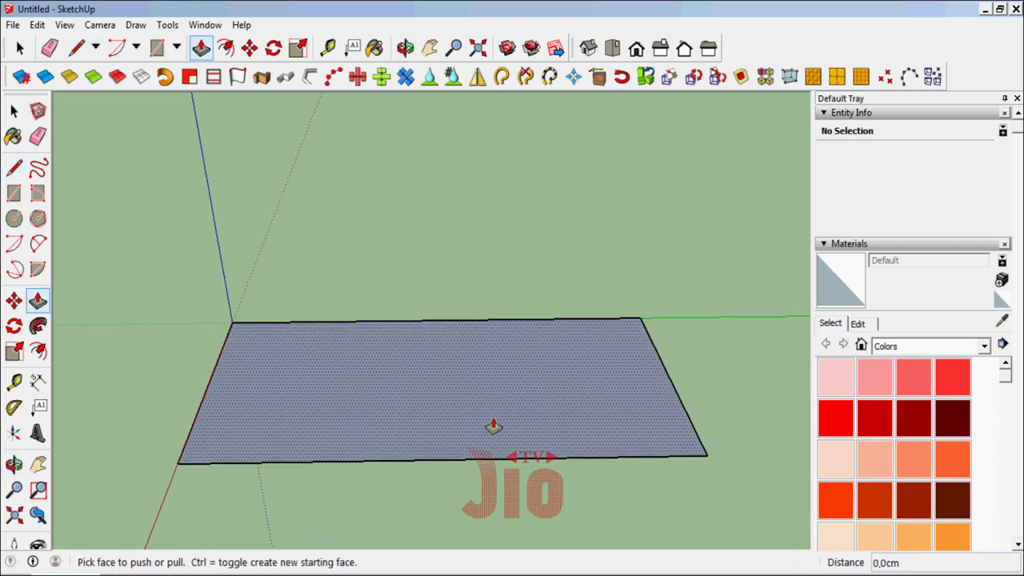
left_click(491, 425)
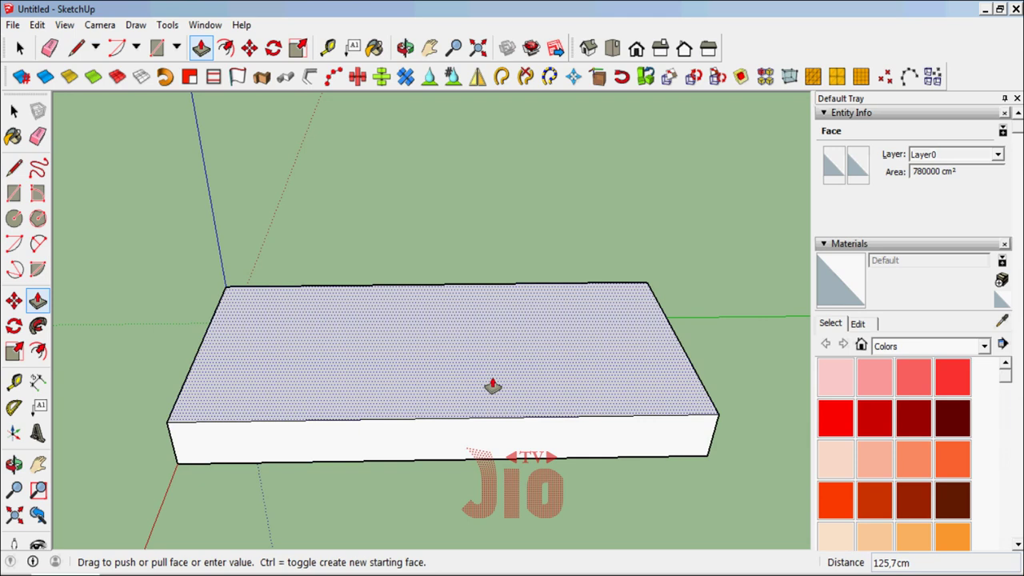
type("80")
key("Return")
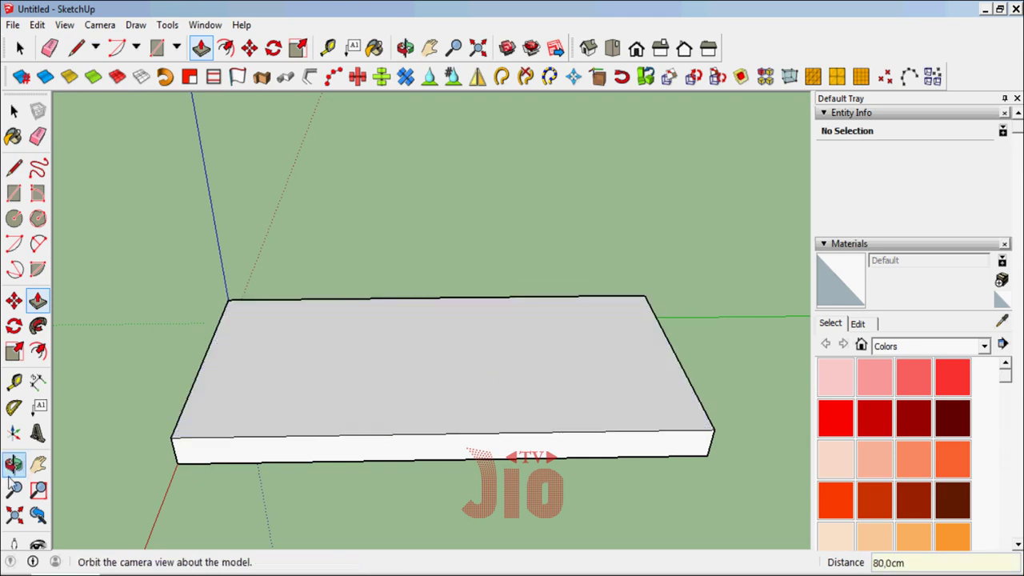
left_click(14, 464)
mouse_move(425, 395)
left_mouse_down()
mouse_move(438, 359)
mouse_move(424, 338)
mouse_move(427, 409)
left_mouse_up()
Step: Paint the whole stage block grey Color M02 and make it a group
left_click(13, 110)
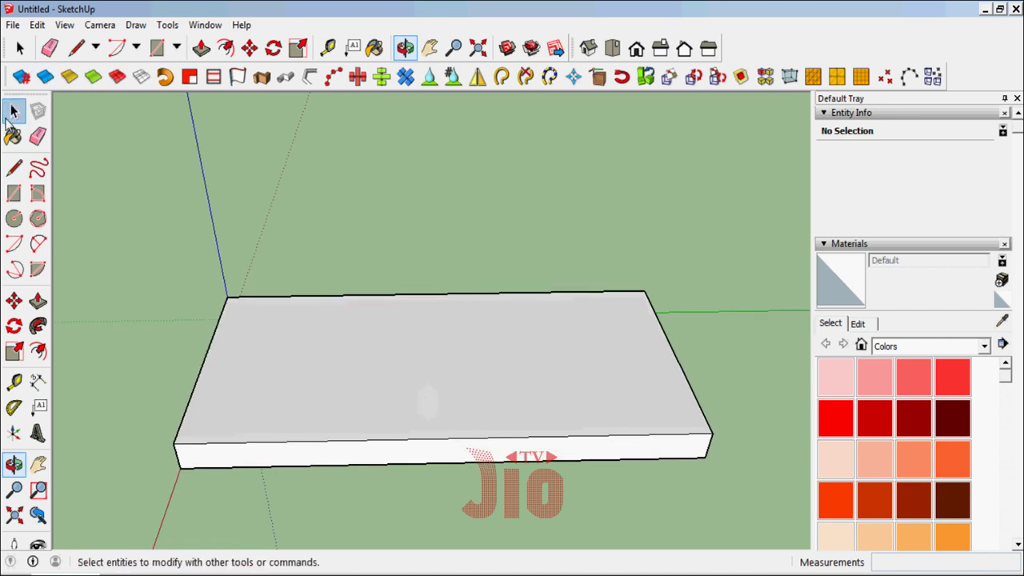
triple_click(478, 414)
left_click_drag(1005, 373, 991, 530)
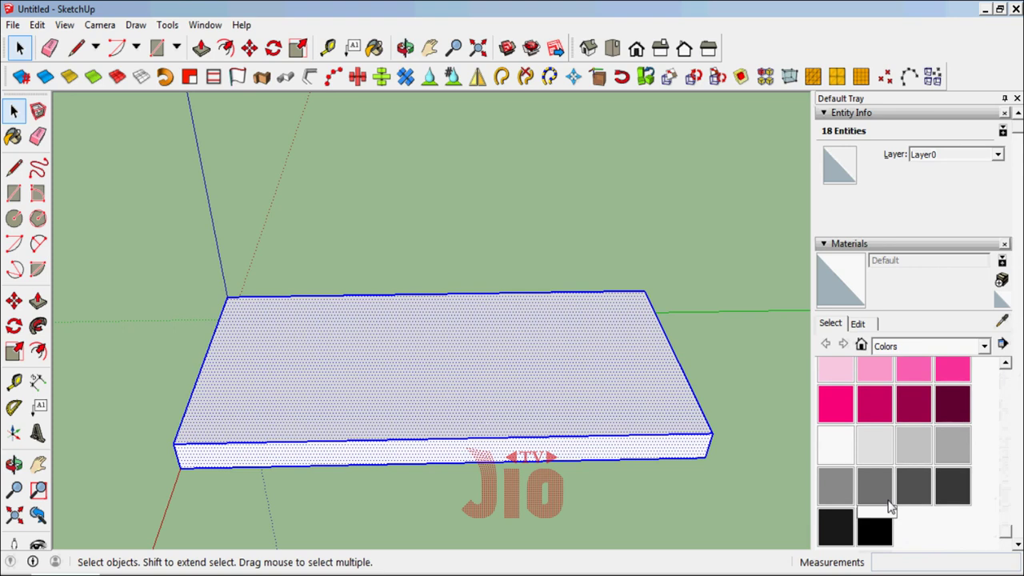
left_click(911, 448)
left_click(590, 376)
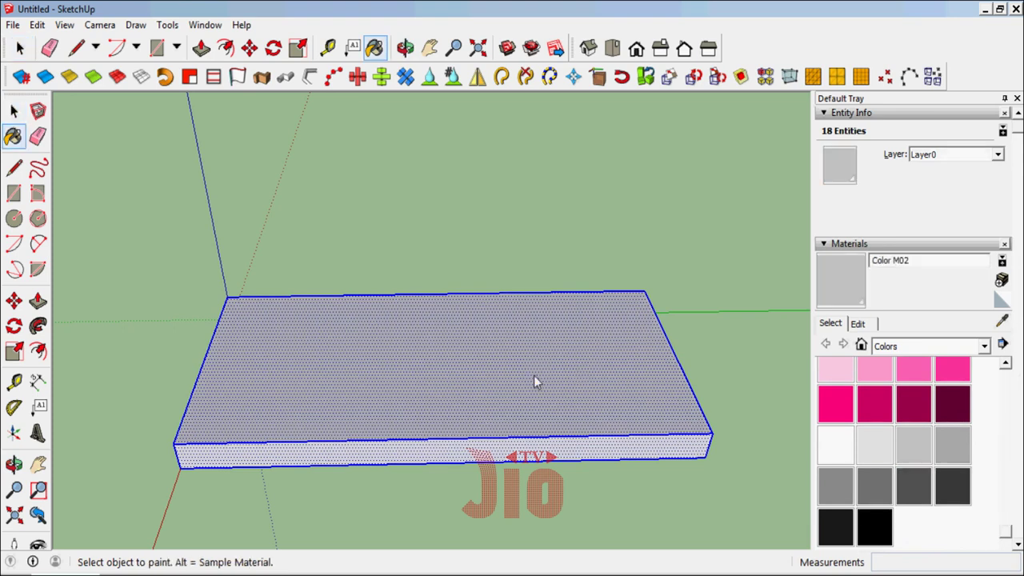
right_click(534, 381)
left_click(515, 278)
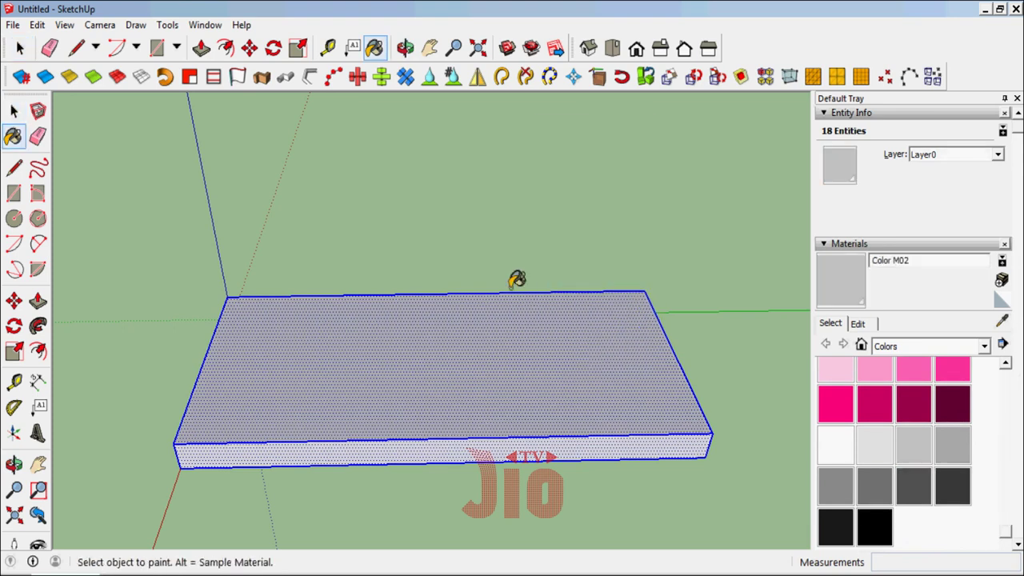
left_click(13, 464)
mouse_move(396, 342)
left_mouse_down()
mouse_move(390, 454)
mouse_move(414, 365)
mouse_move(452, 416)
mouse_move(427, 381)
mouse_move(309, 344)
left_mouse_up()
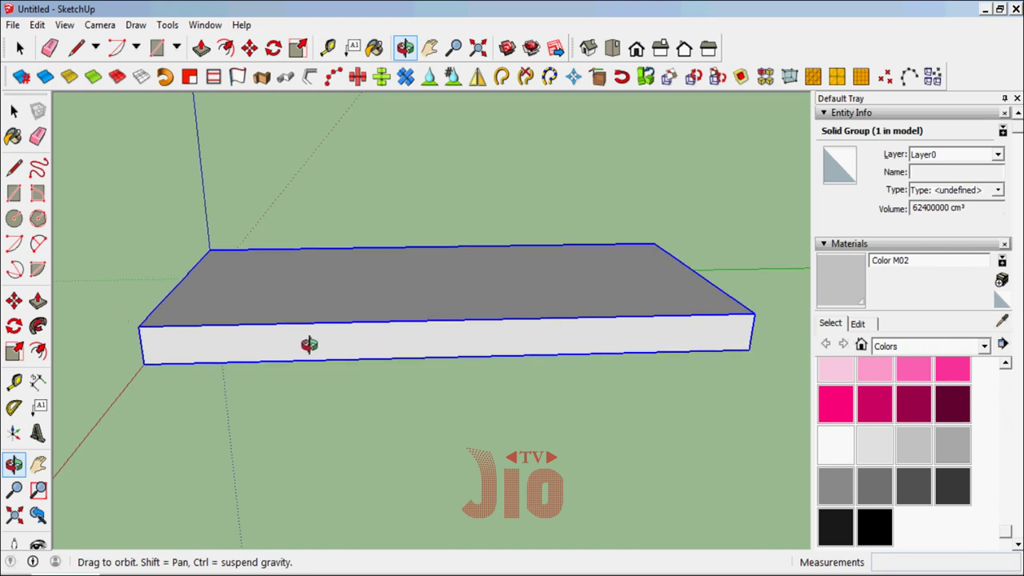
Step: Place a guide 650 cm from the stage block's front corner
left_click(14, 382)
scroll(154, 330, "up", 3)
left_click(144, 325)
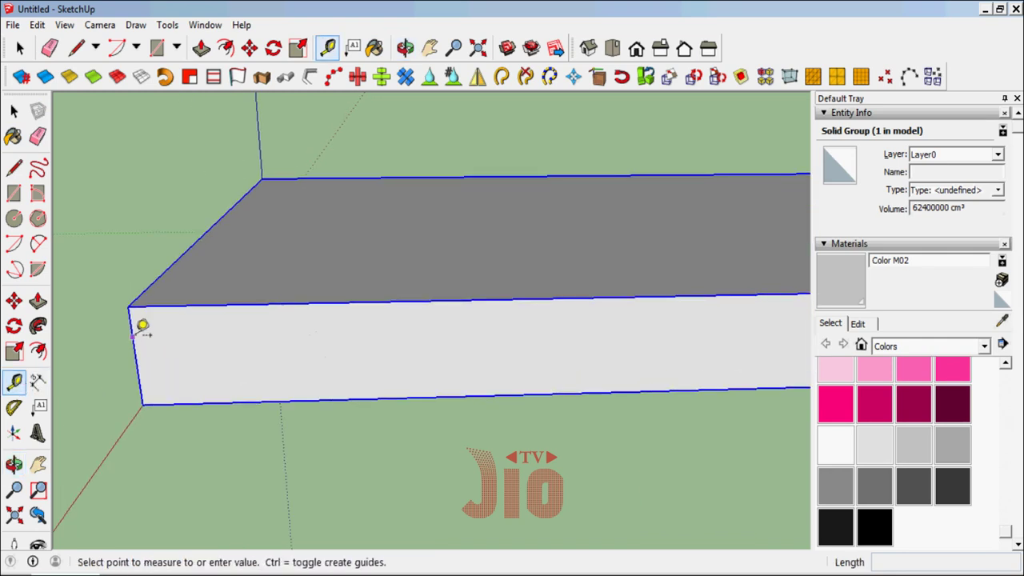
scroll(142, 324, "down", 2)
scroll(141, 325, "down", 2)
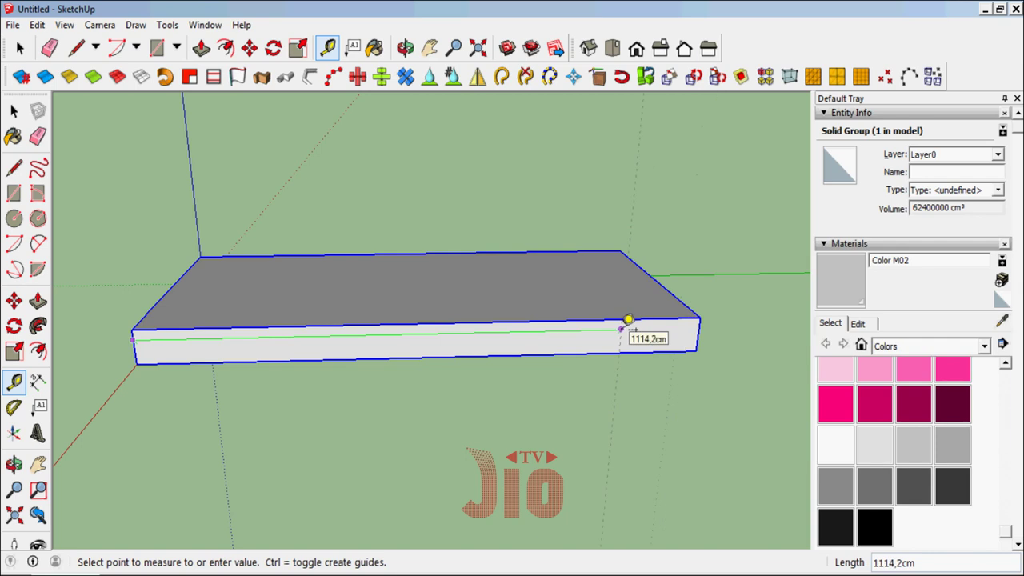
type("650")
key("Return")
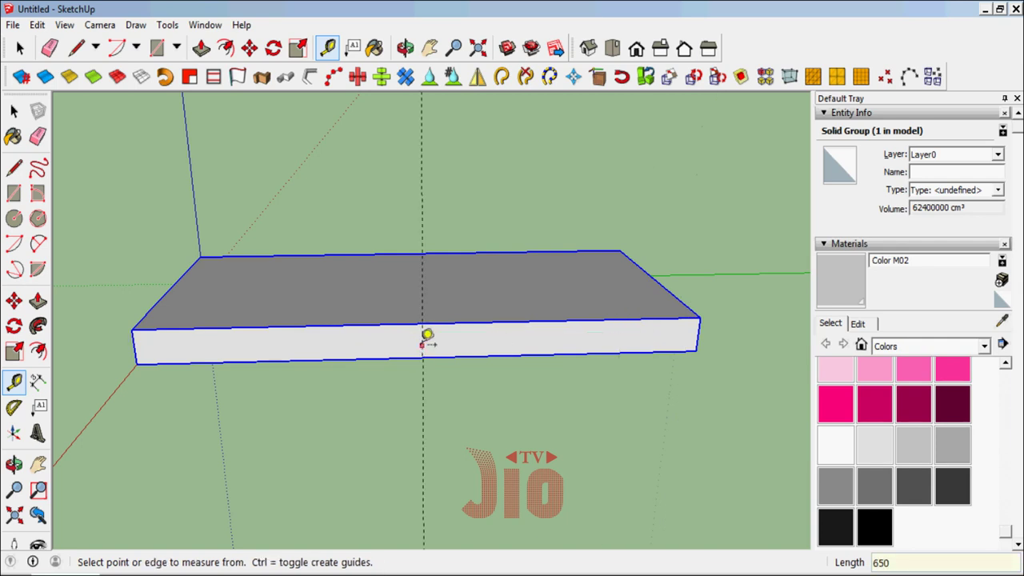
scroll(424, 334, "up", 2)
scroll(436, 316, "up", 2)
scroll(440, 300, "up", 2)
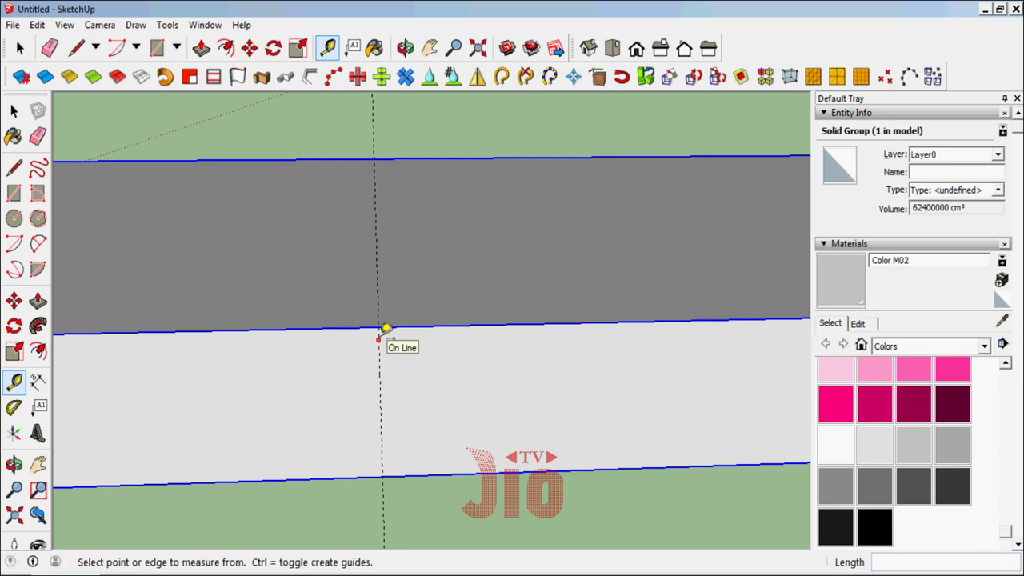
Step: Add two more guides, each 244 cm out from the previous one
left_click(386, 328)
type("244")
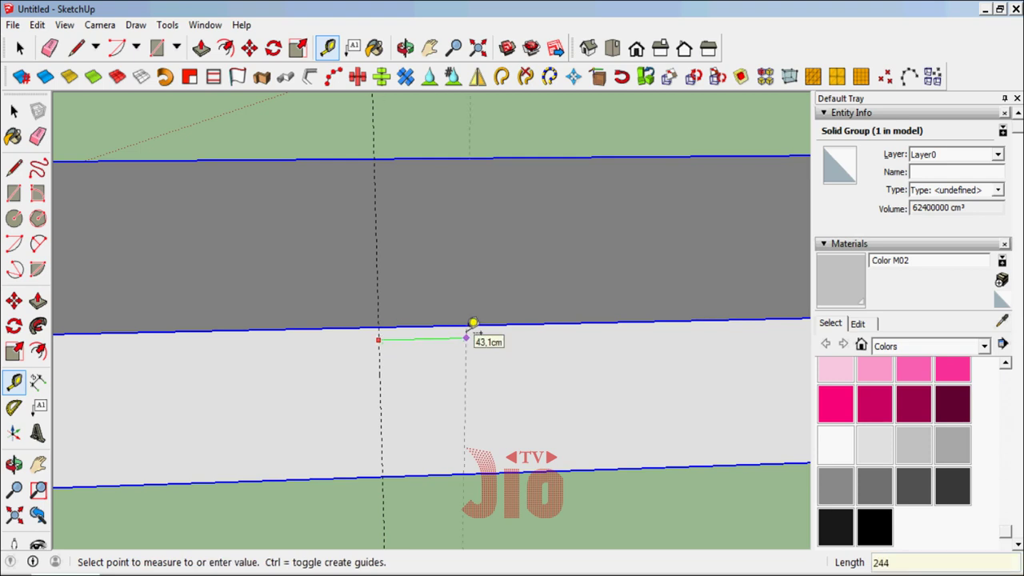
key("Return")
left_click(379, 328)
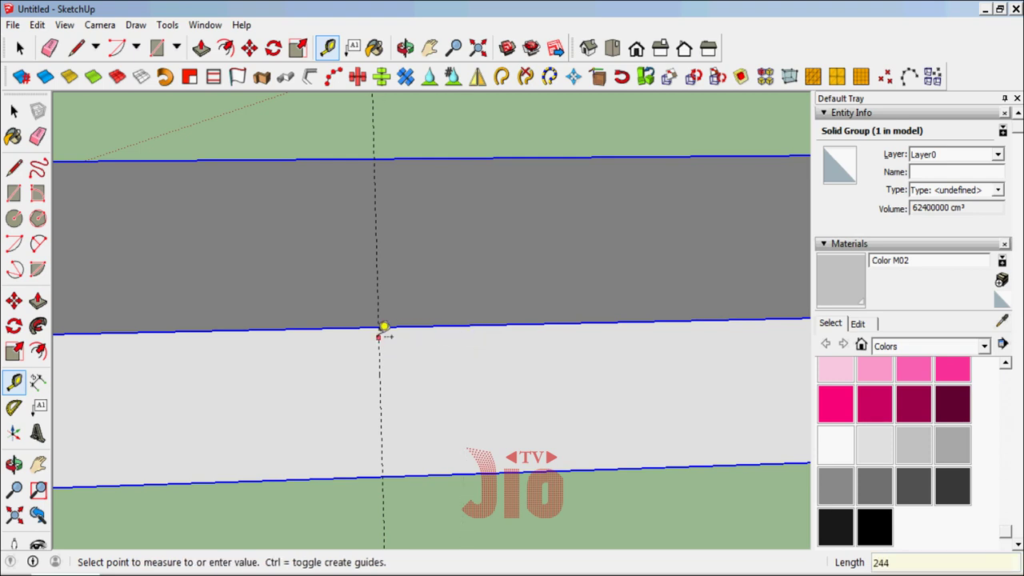
type("2")
key("Return")
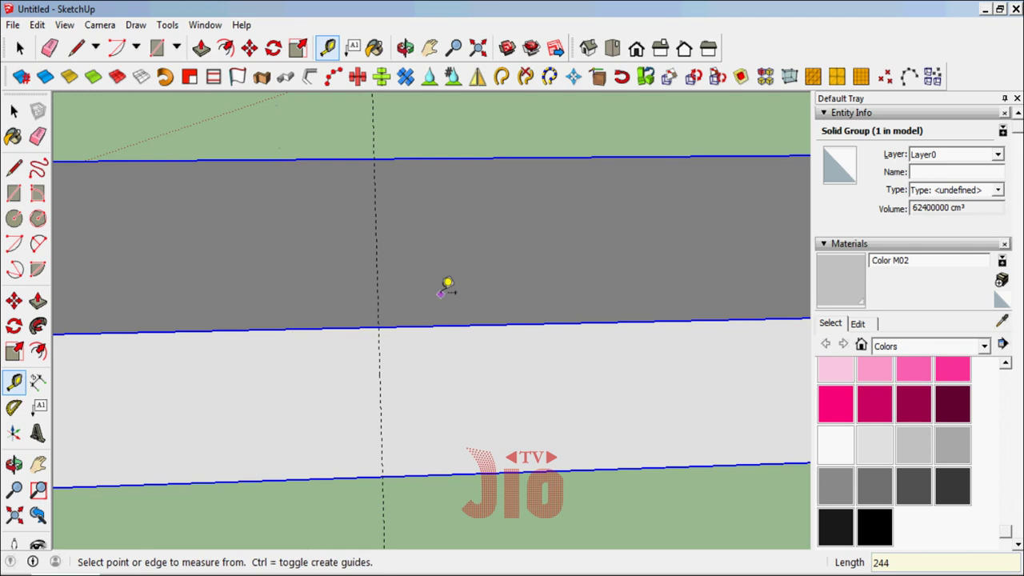
middle_click_drag(448, 286, 352, 340)
scroll(345, 347, "up", 1)
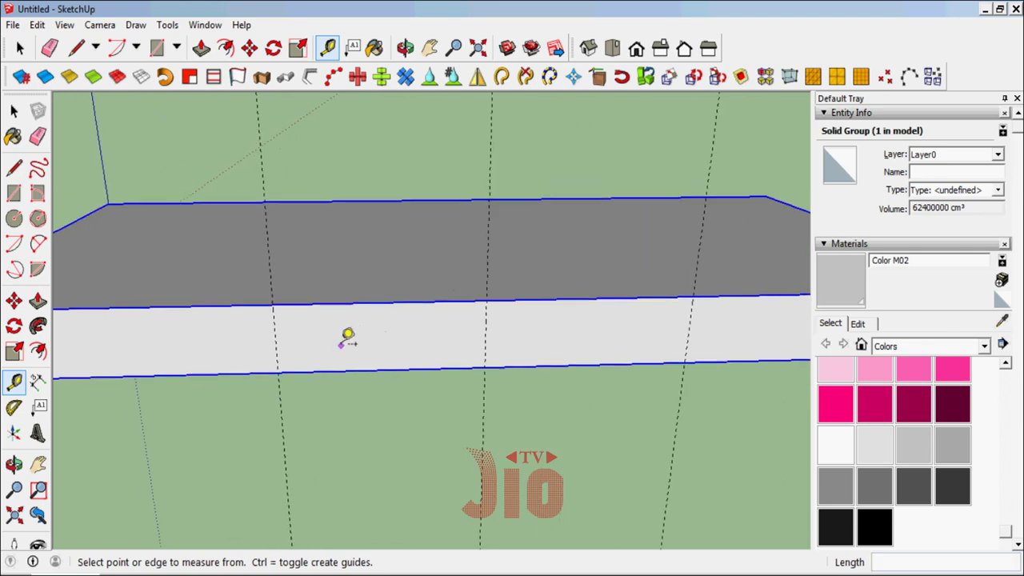
scroll(340, 334, "up", 2)
Step: Draw a 20 cm tall rectangle between the guides against the stage block
left_click(14, 166)
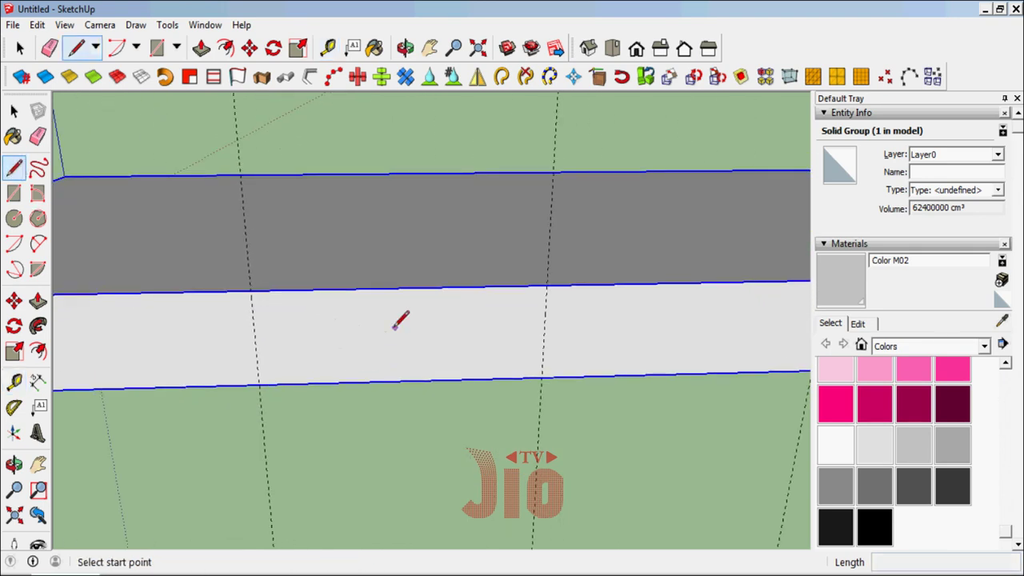
left_click(258, 385)
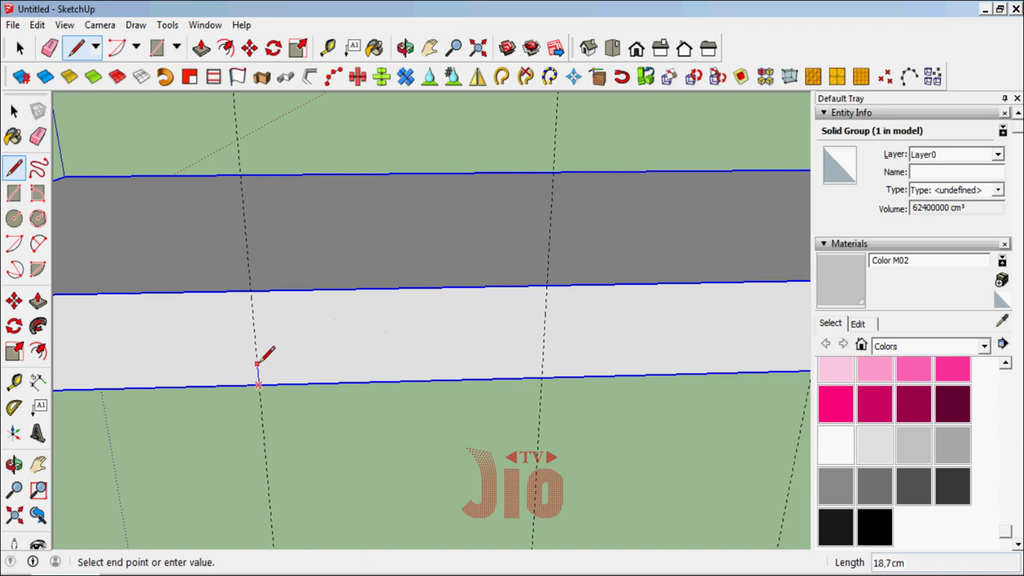
type("20")
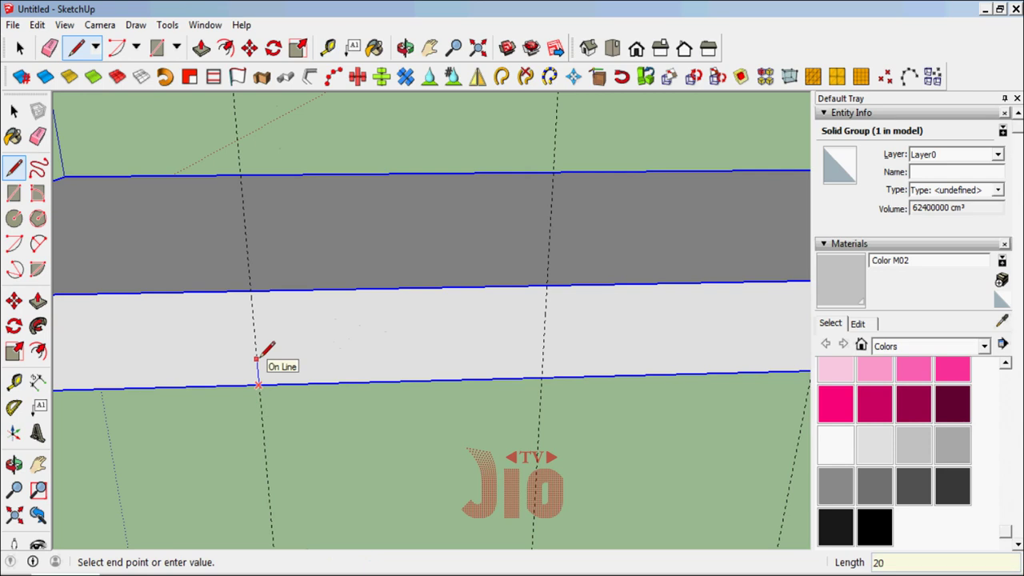
key("Return")
scroll(257, 360, "down", 1)
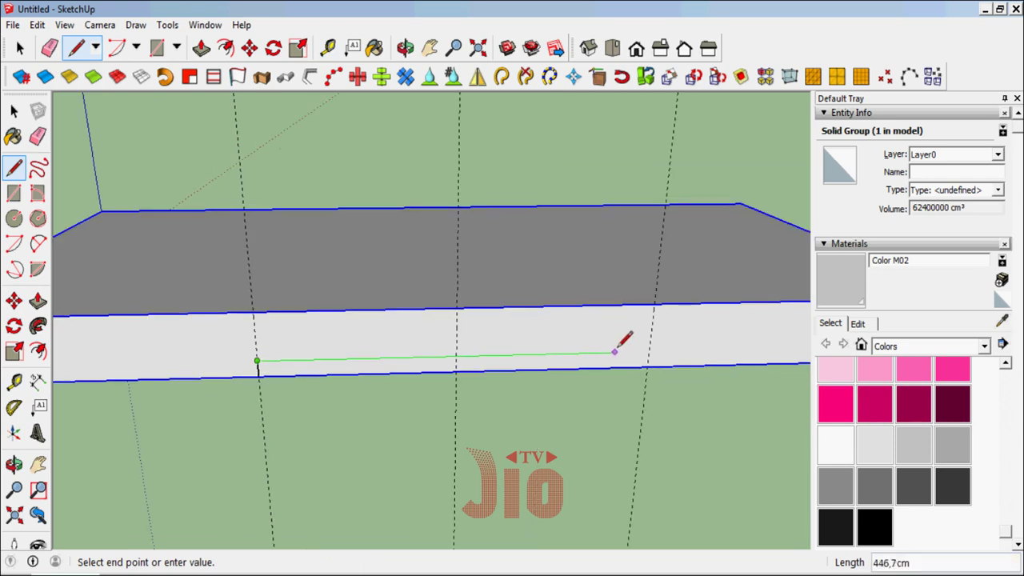
left_click(649, 350)
left_click(646, 367)
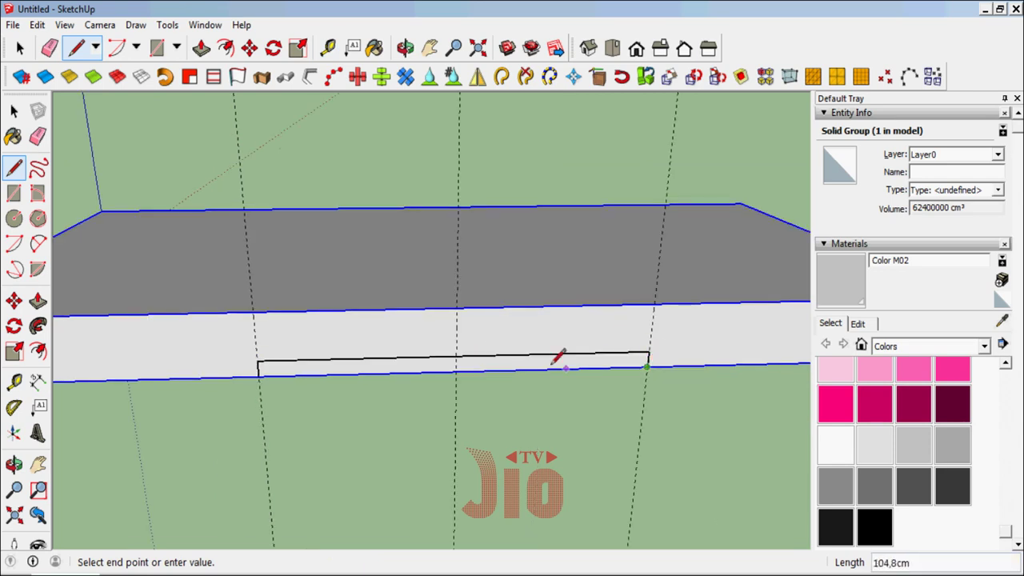
left_click(258, 376)
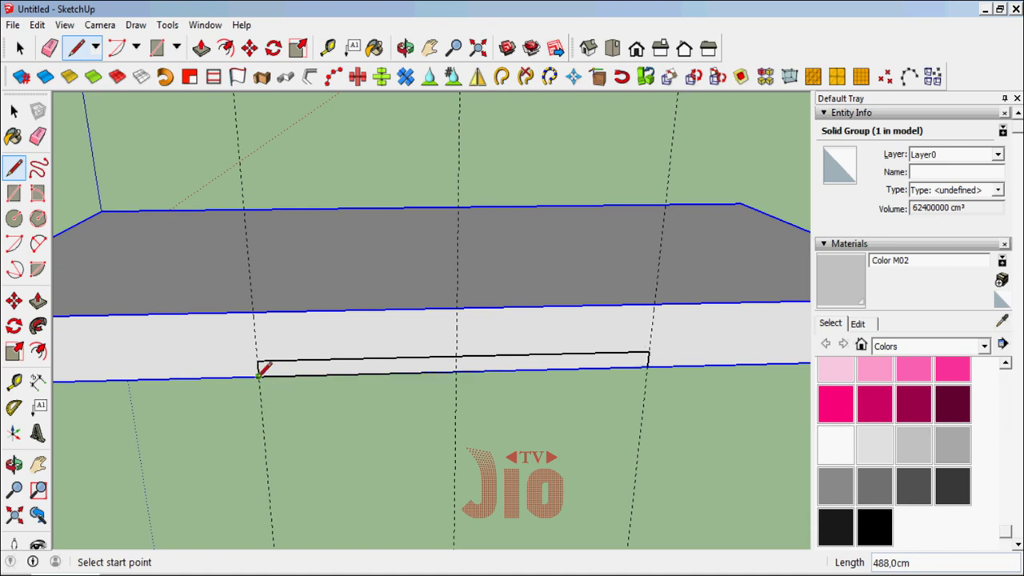
left_click(13, 464)
left_click_drag(326, 405, 520, 420)
Step: Push/Pull the rectangle out 45 cm into a step box
key("p")
left_click(422, 408)
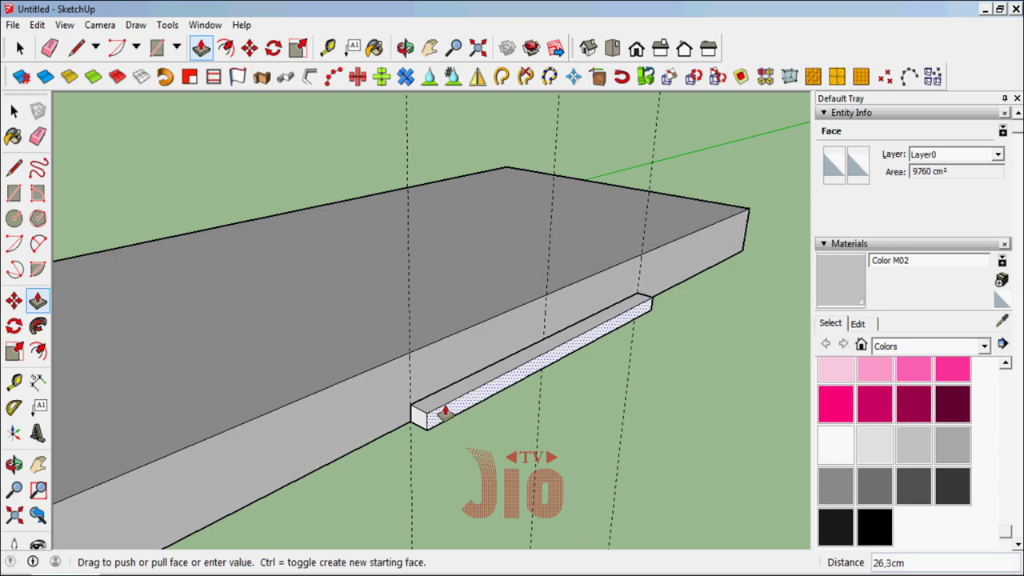
type("45")
key("Return")
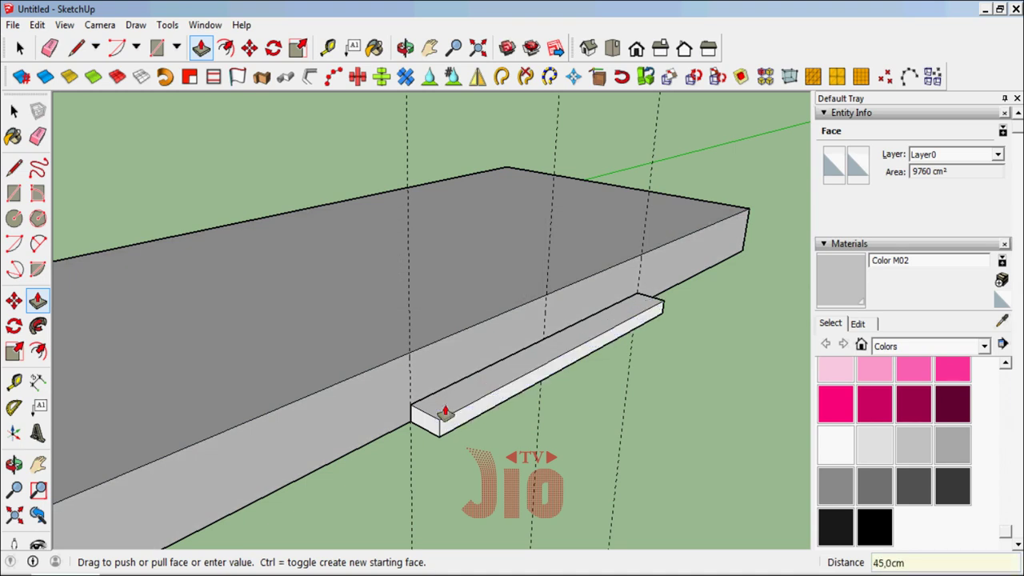
scroll(444, 420, "up", 3)
scroll(445, 419, "up", 3)
left_click(507, 400)
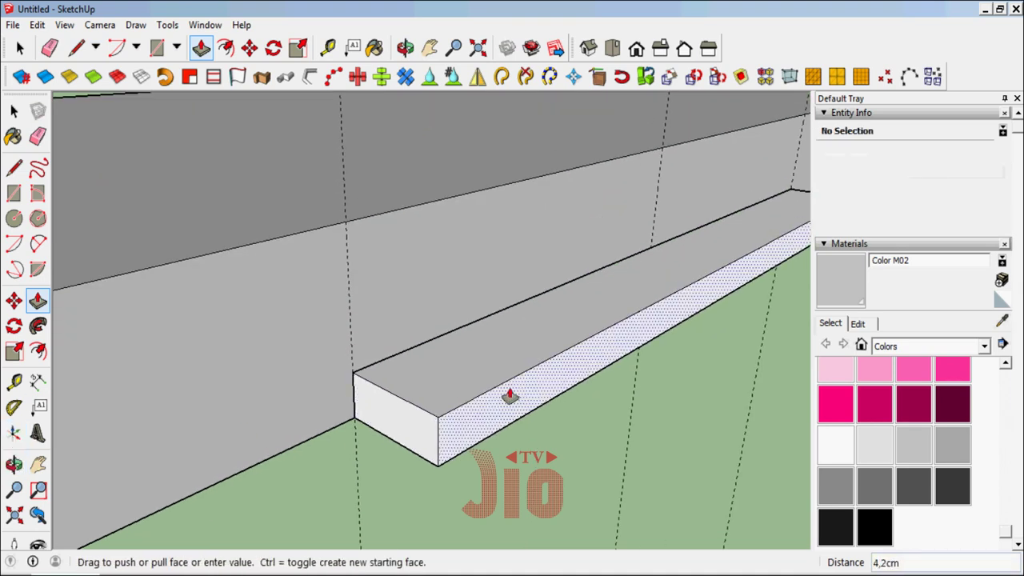
left_click(523, 373)
left_click(13, 464)
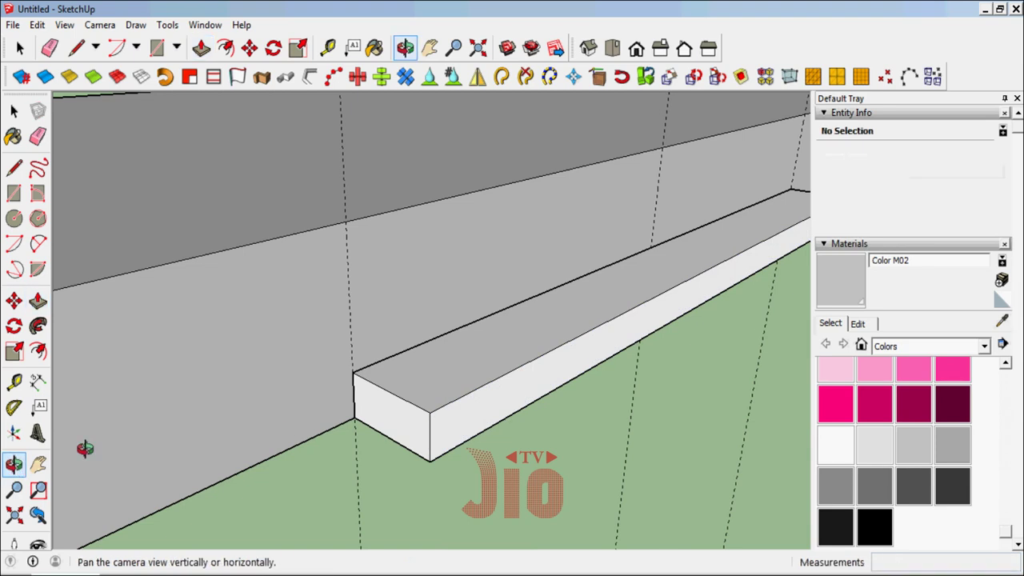
left_click_drag(82, 448, 544, 360)
Step: Copy the step box upward twice, 20 cm each, to stack three boxes
left_click(14, 110)
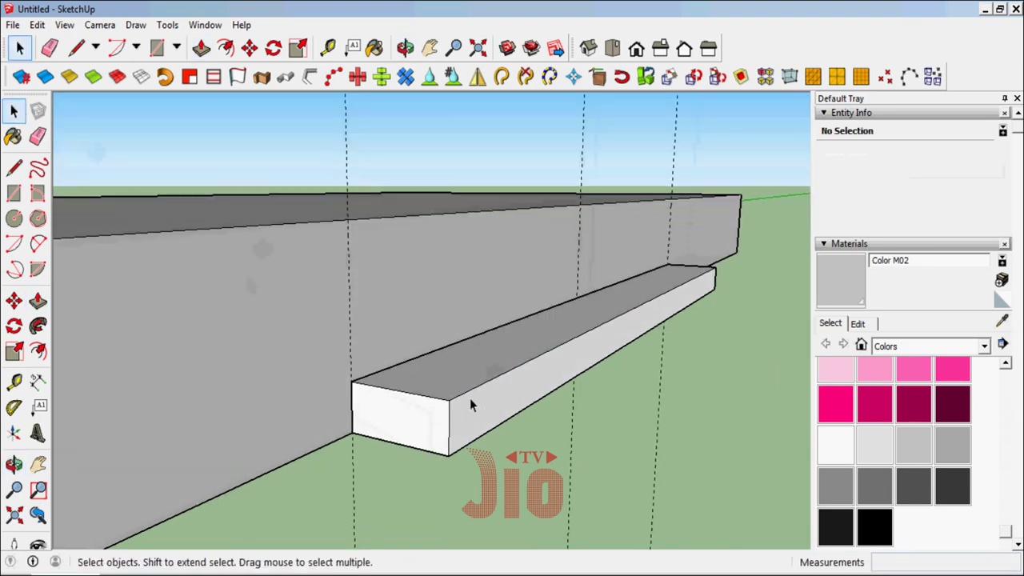
triple_click(470, 397)
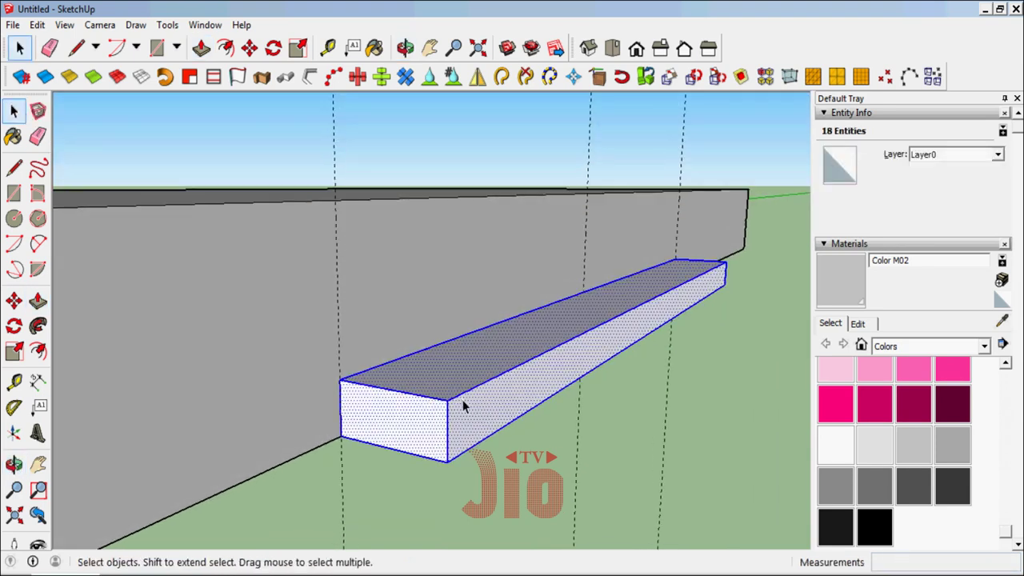
scroll(468, 400, "up", 2)
left_click(14, 301)
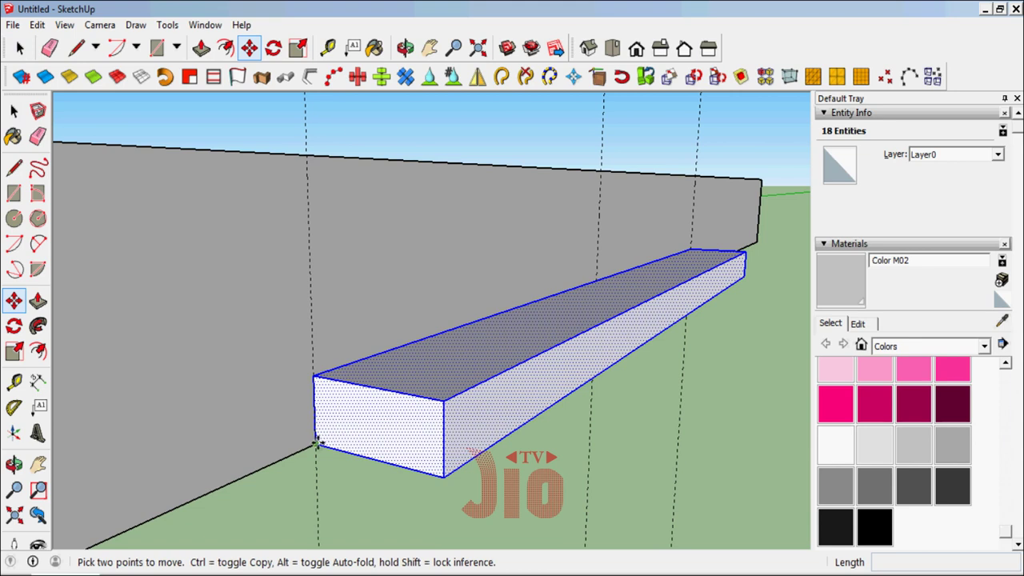
left_click(315, 443)
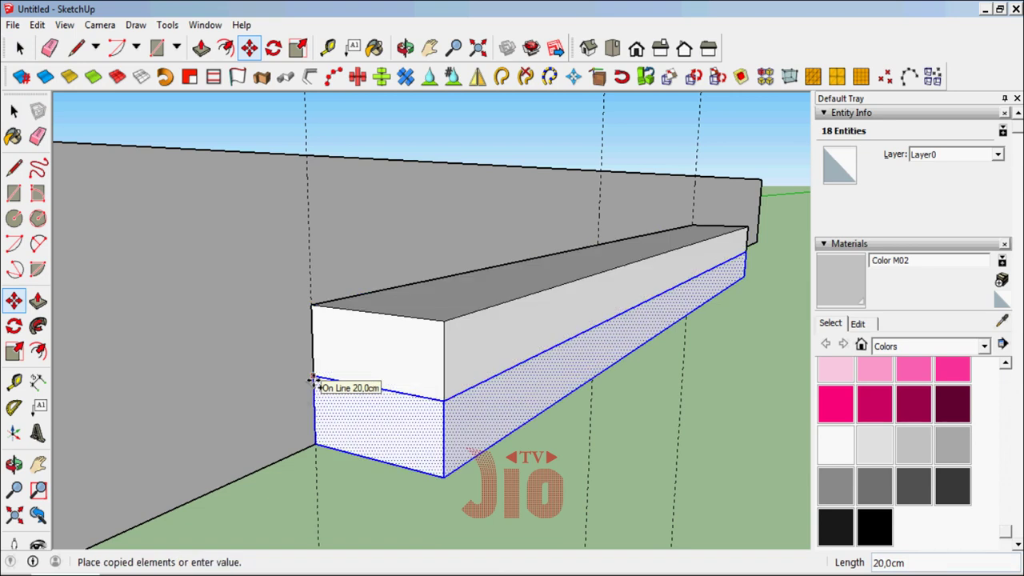
left_click(313, 380)
left_click(313, 381)
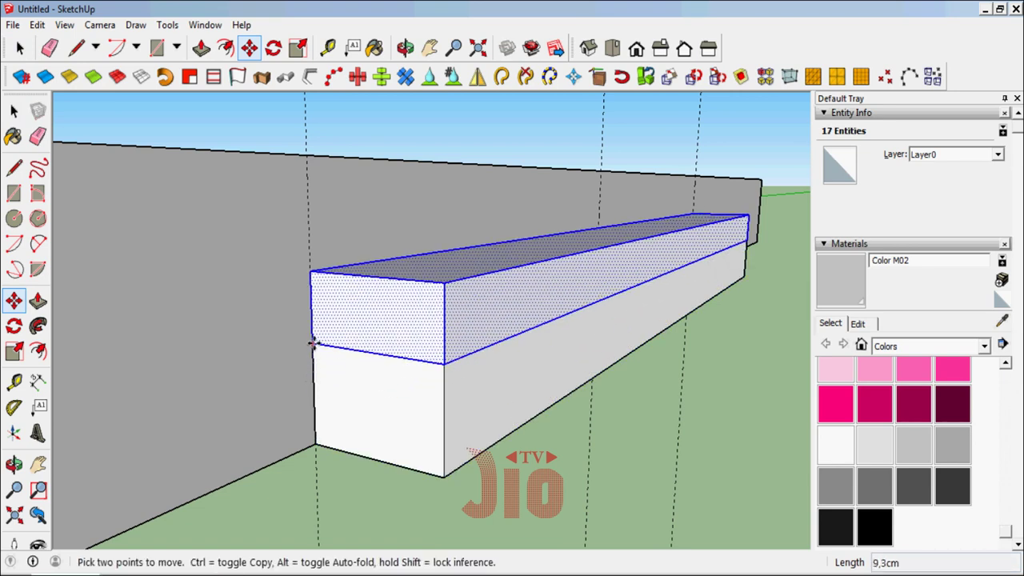
key("ctrl")
left_click(314, 308)
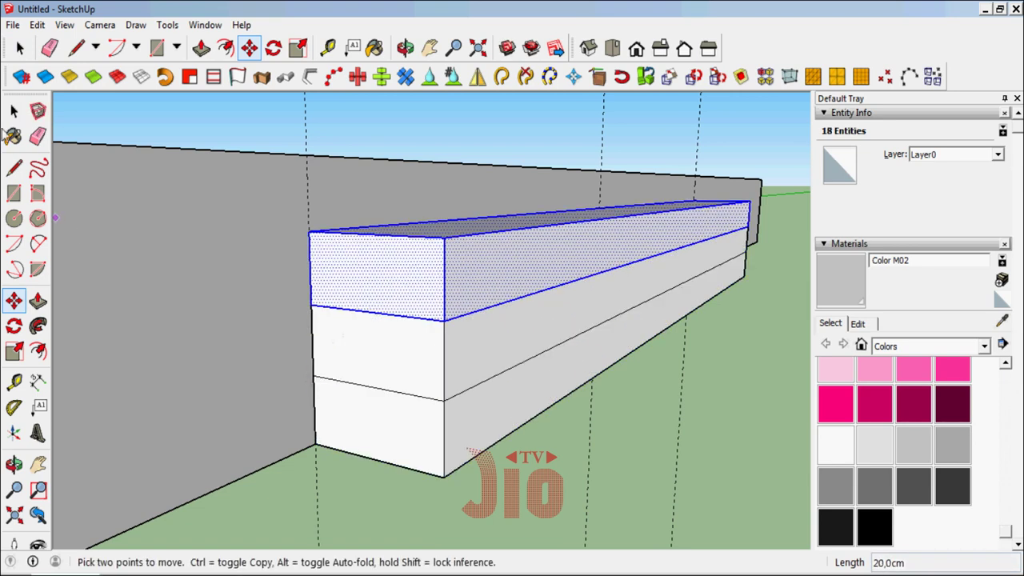
left_click(13, 112)
Step: Pull the middle and lower bands out 45 cm each to form the treads
left_click(484, 352)
key("p")
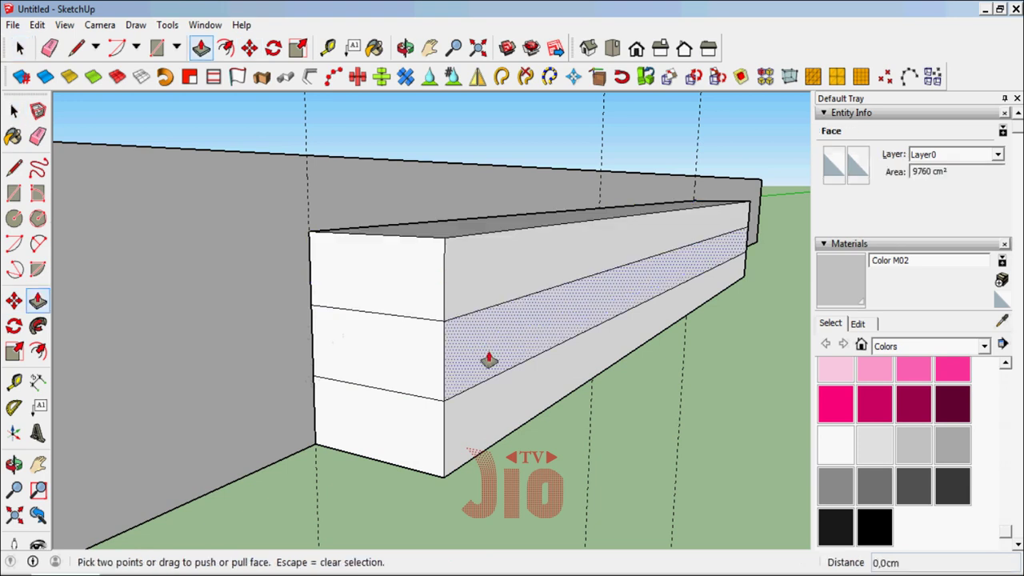
left_click(488, 359)
type("45")
key("Return")
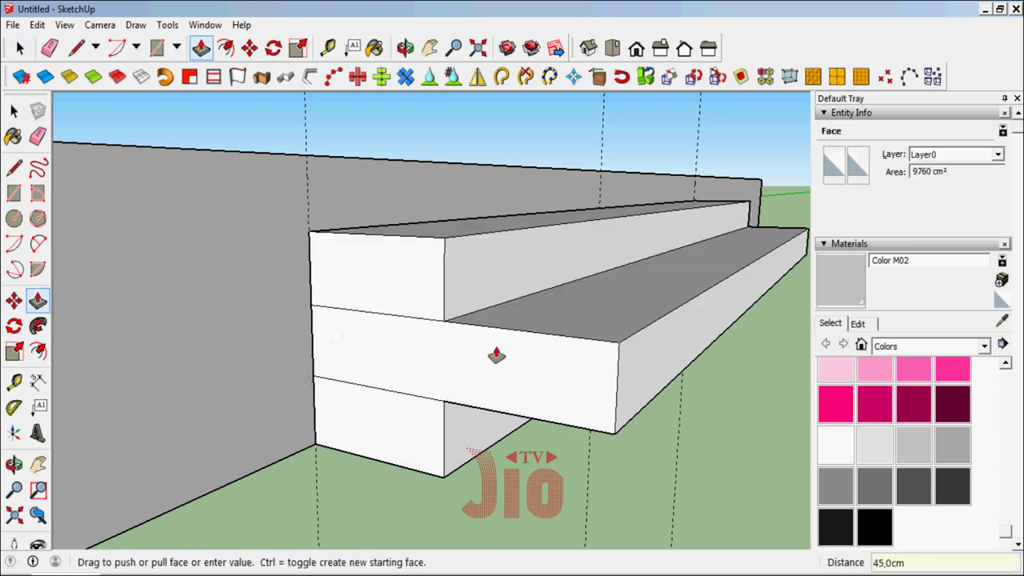
left_click(480, 448)
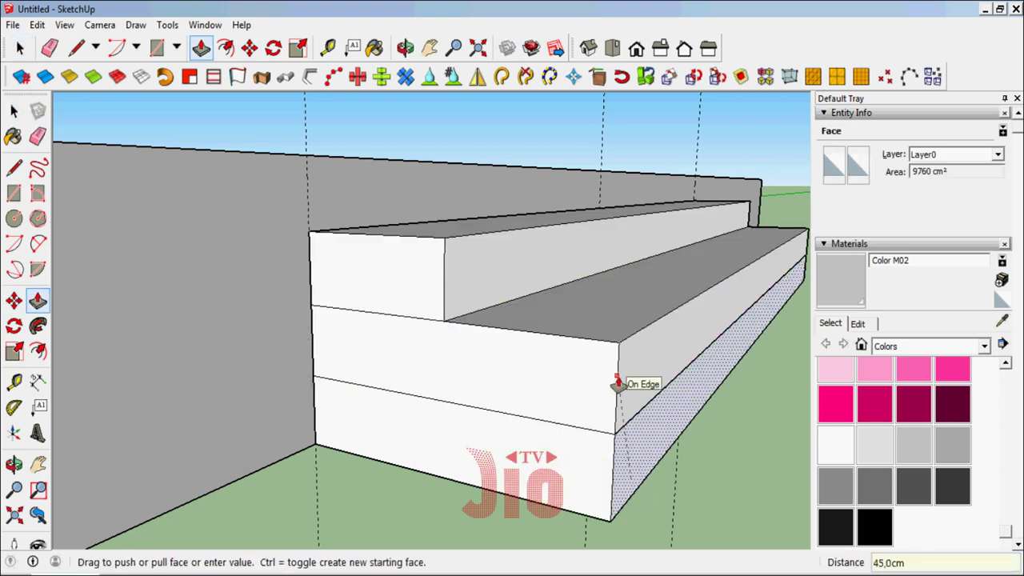
left_click(617, 384)
middle_click_drag(616, 384, 544, 441)
left_click(547, 441)
type("45")
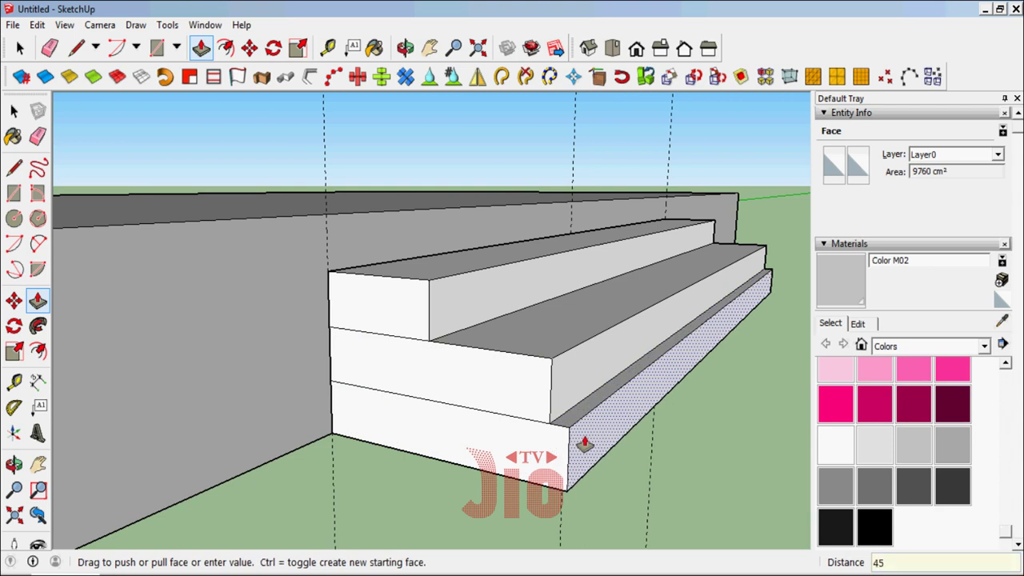
key("Return")
Step: Paint the staircase grey Color M02 and make it a group
left_click(14, 464)
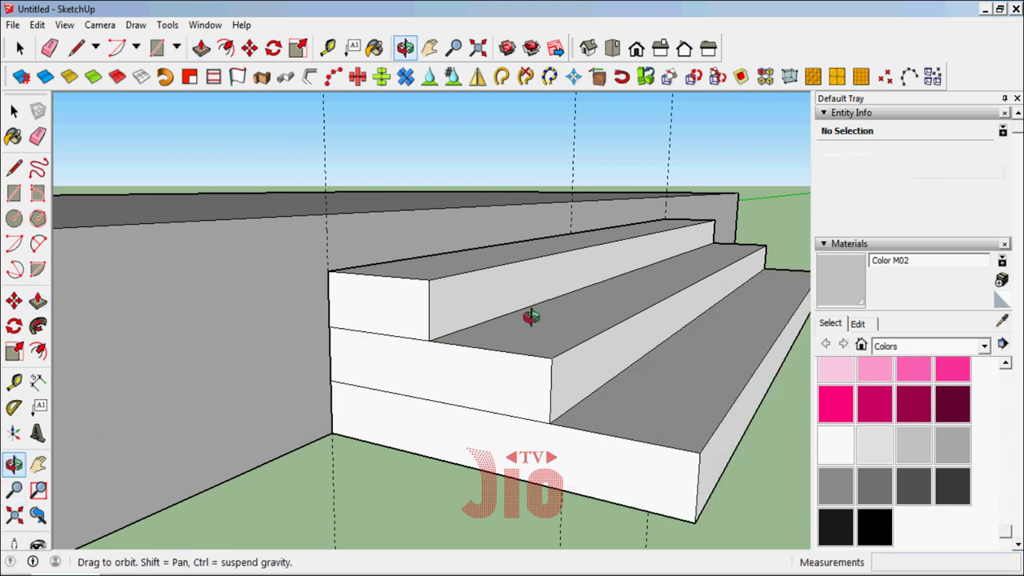
mouse_move(571, 267)
left_mouse_down()
mouse_move(361, 183)
mouse_move(482, 336)
mouse_move(478, 369)
mouse_move(605, 233)
mouse_move(534, 238)
mouse_move(544, 263)
left_mouse_up()
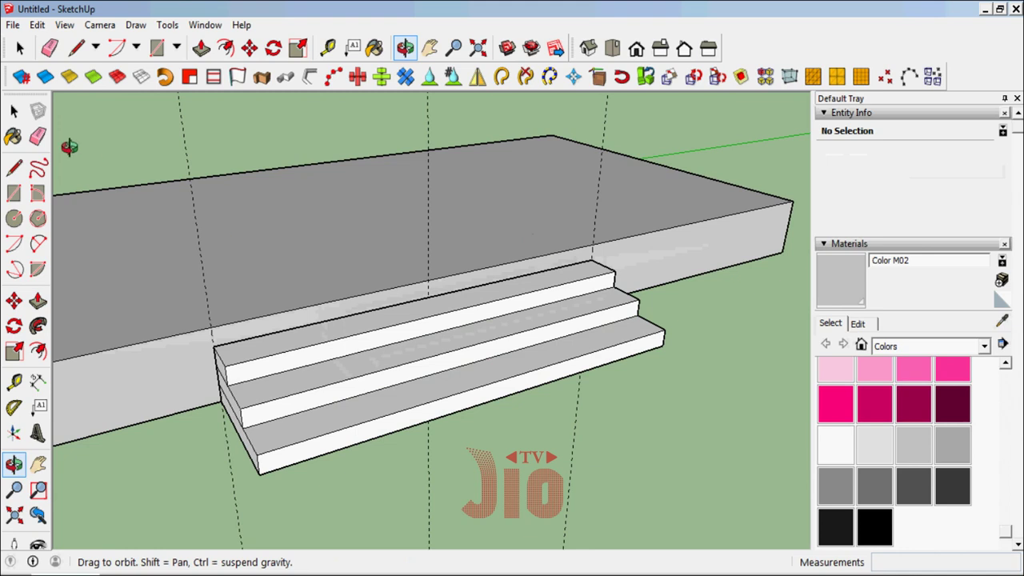
left_click(14, 111)
triple_click(488, 360)
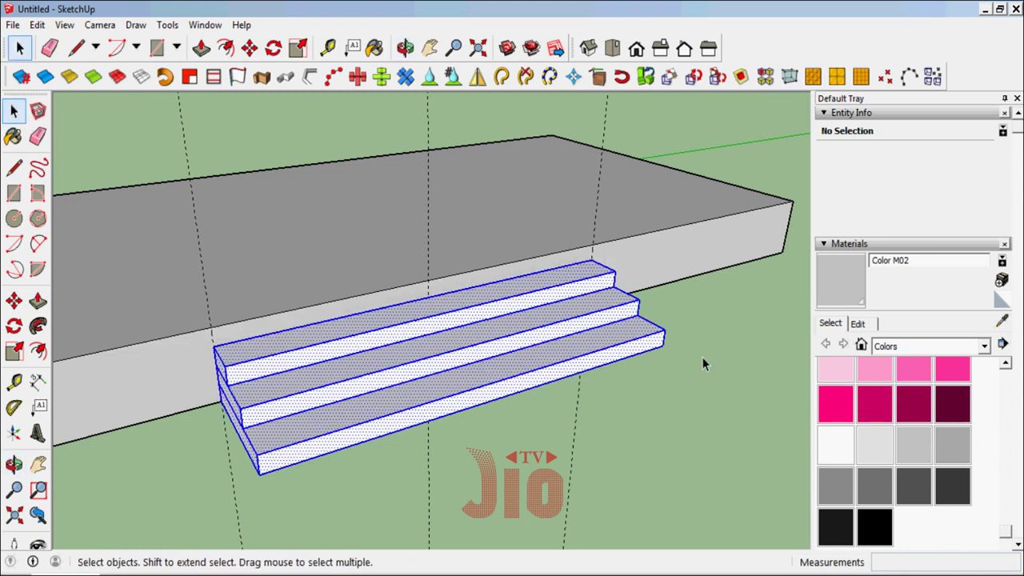
left_click(903, 449)
left_click(497, 353)
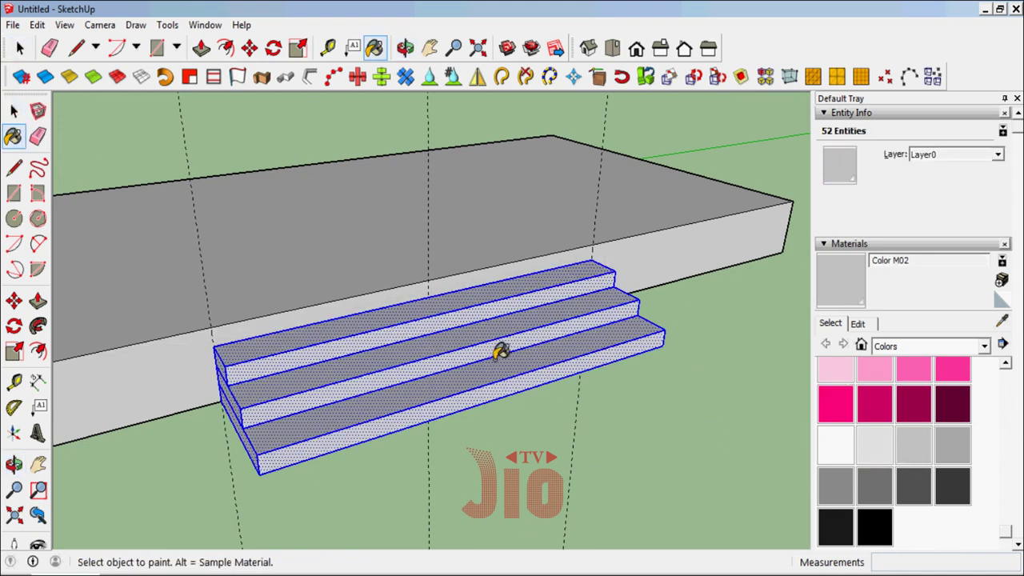
right_click(517, 333)
left_click(560, 180)
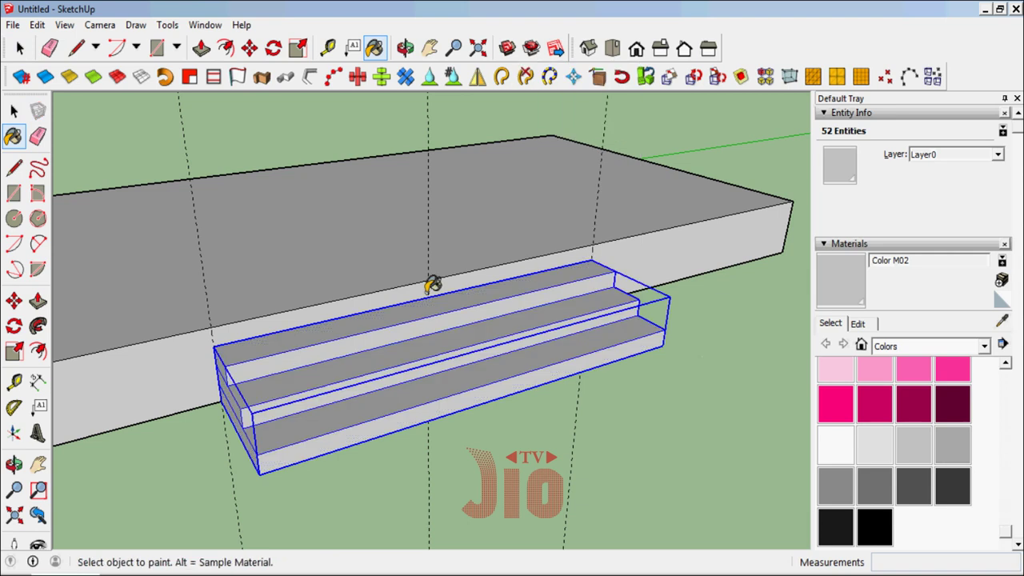
Step: Erase the step guide lines and view the slab and steps from above
left_click(13, 464)
mouse_move(498, 321)
left_mouse_down()
mouse_move(359, 423)
mouse_move(387, 383)
left_mouse_up()
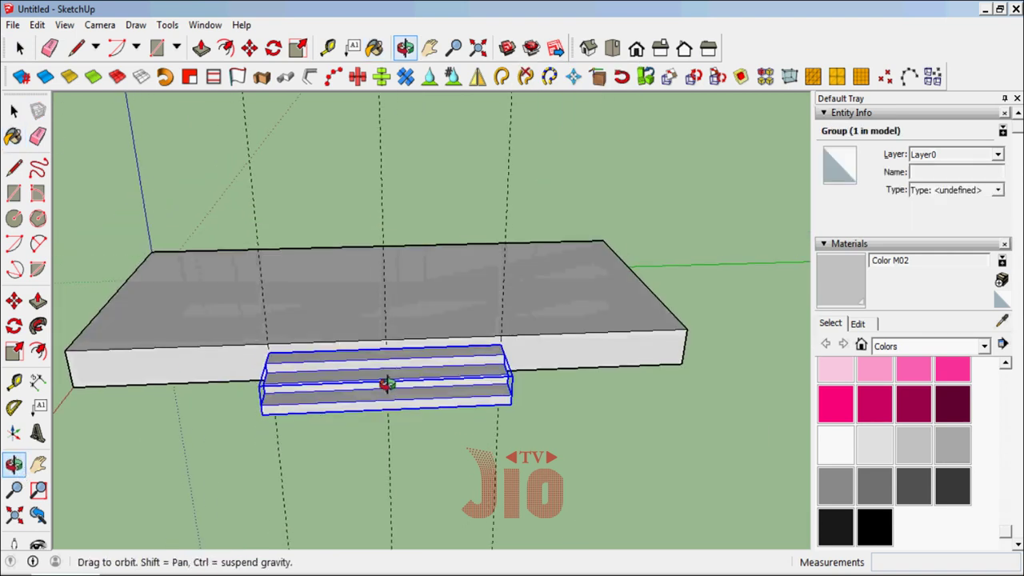
left_click(37, 137)
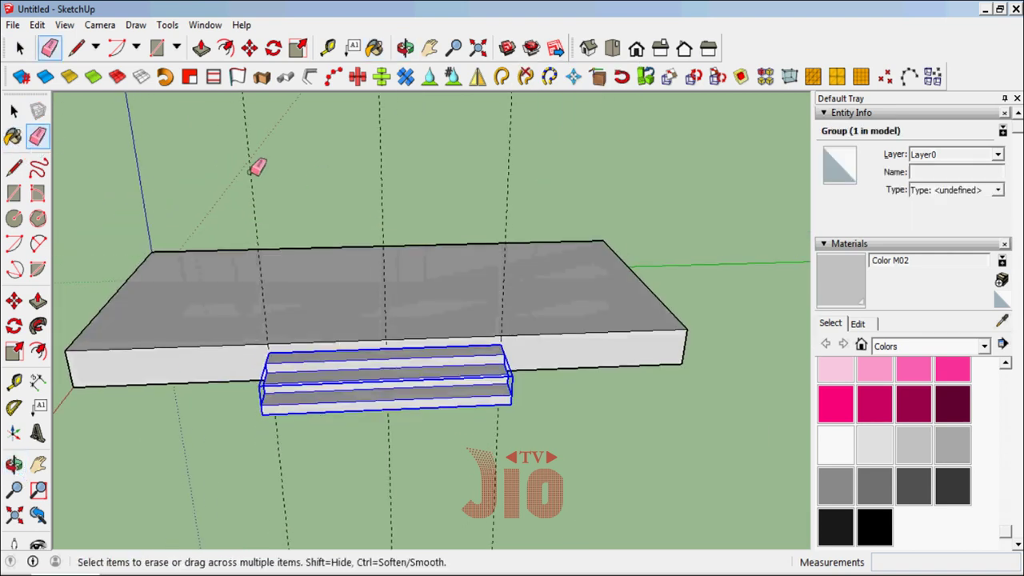
left_click_drag(256, 167, 469, 194)
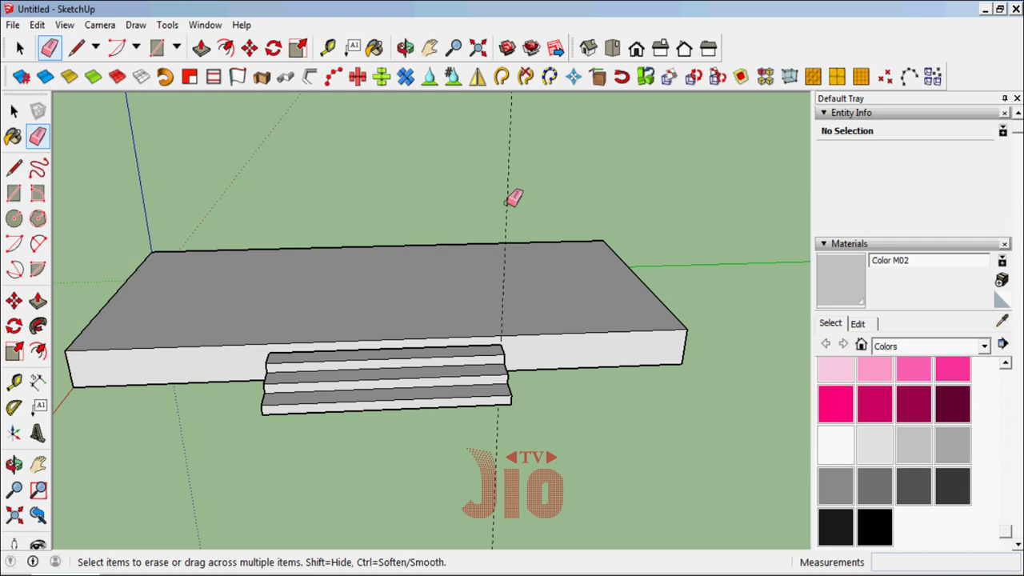
left_click(14, 464)
mouse_move(264, 384)
left_mouse_down()
mouse_move(331, 349)
mouse_move(403, 358)
left_mouse_up()
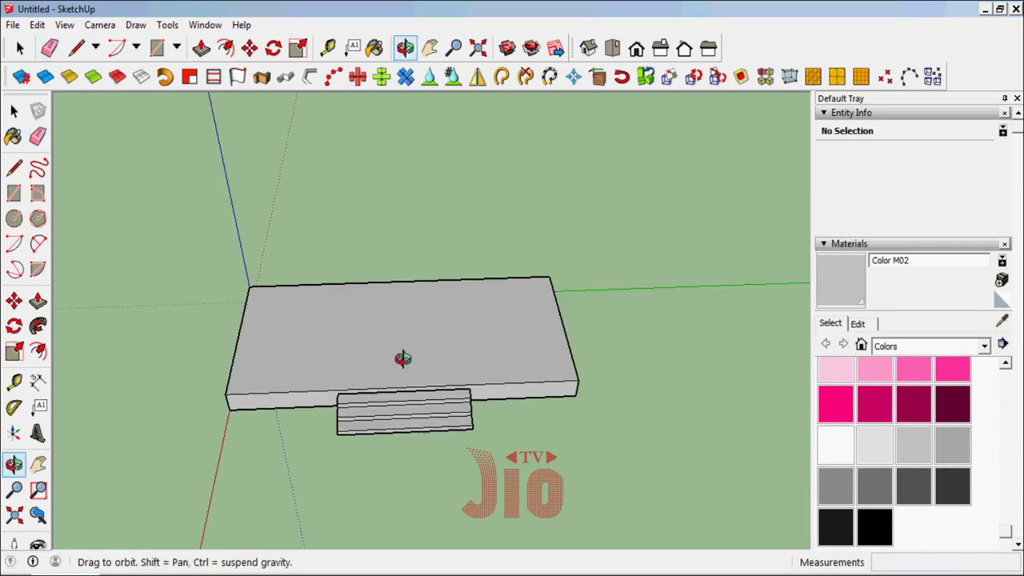
Step: Place a centre guide 650 cm in from the slab's left edge
scroll(404, 308, "up", 1)
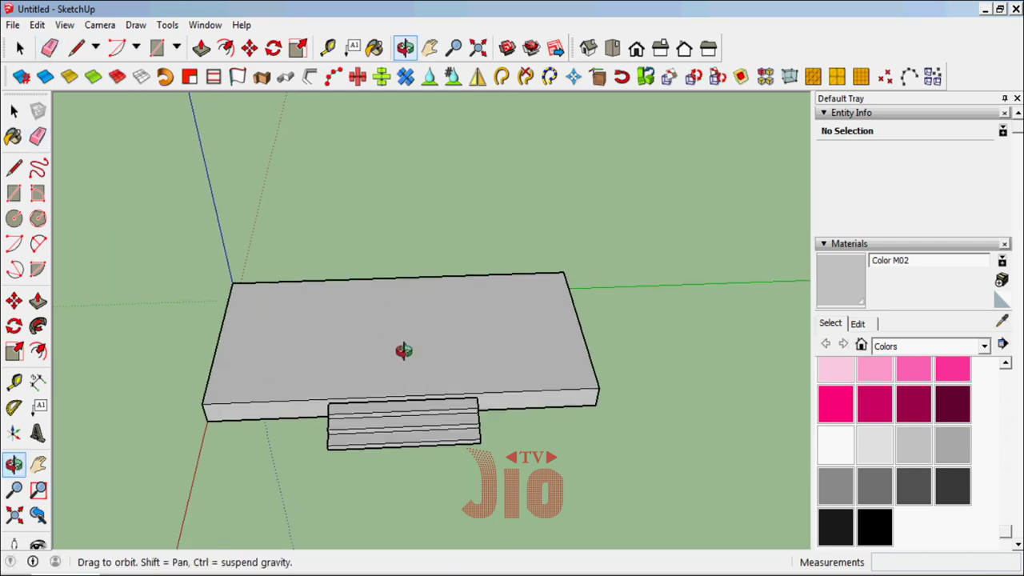
scroll(366, 338, "up", 2)
scroll(372, 338, "up", 1)
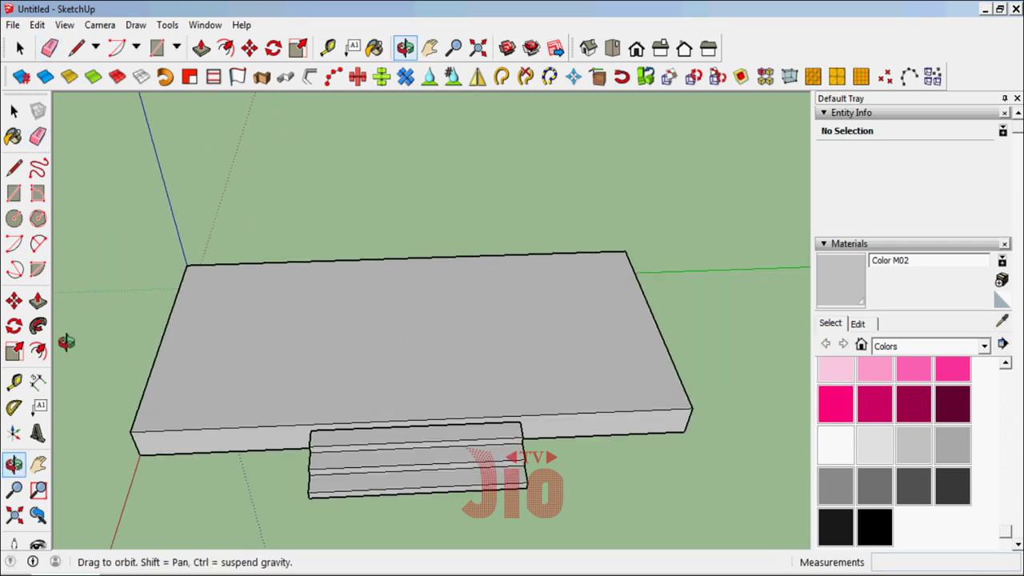
left_click(13, 382)
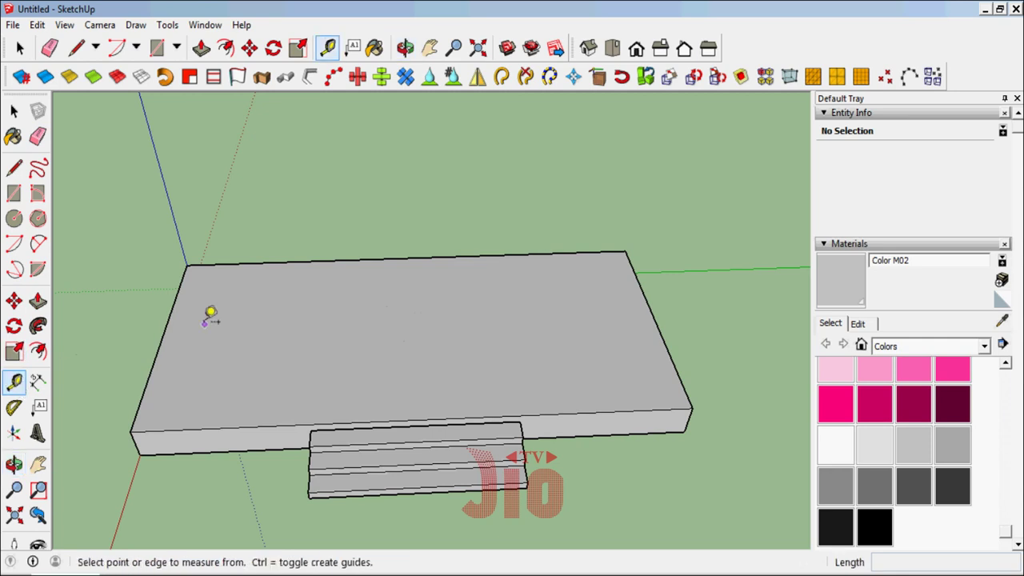
left_click(173, 302)
type("650")
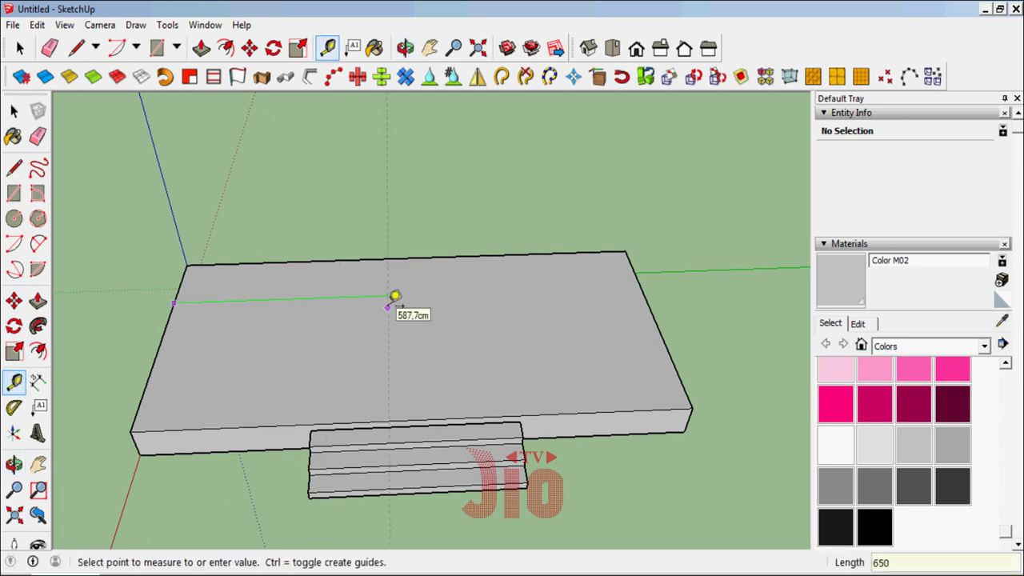
key("Return")
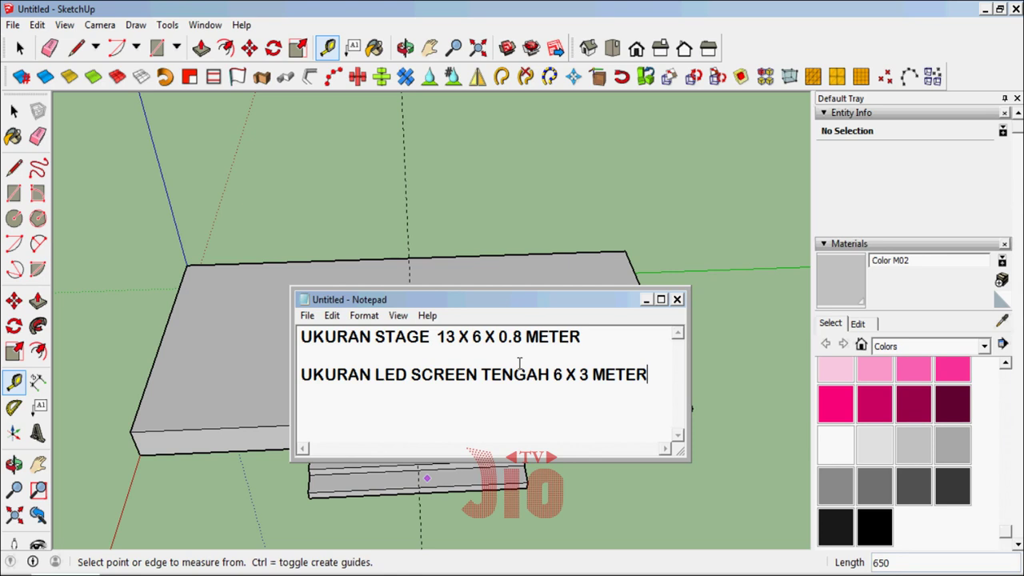
Step: Add guides 400 cm to the right and left of the centre guide
left_click(558, 14)
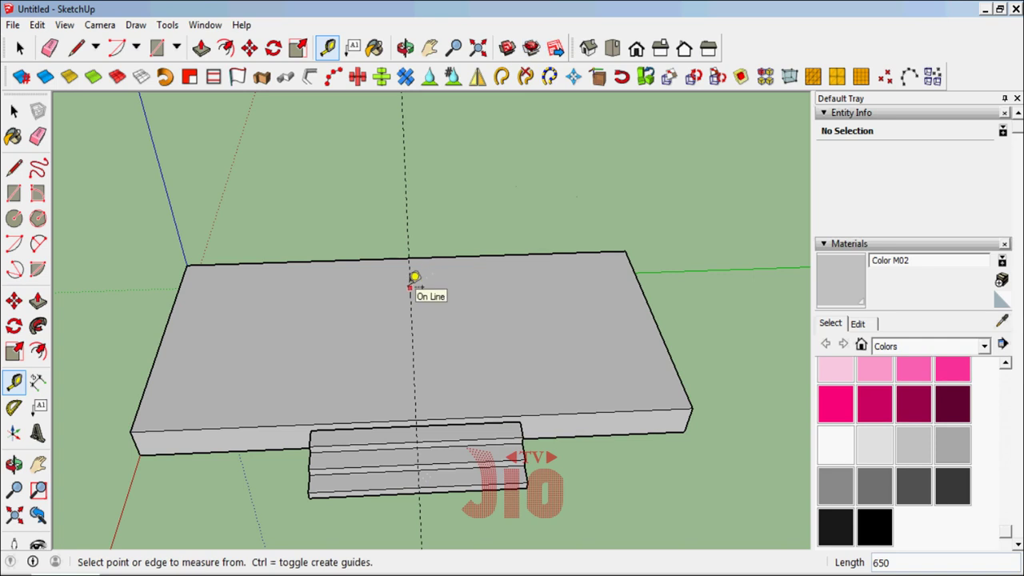
left_click(410, 286)
type("4")
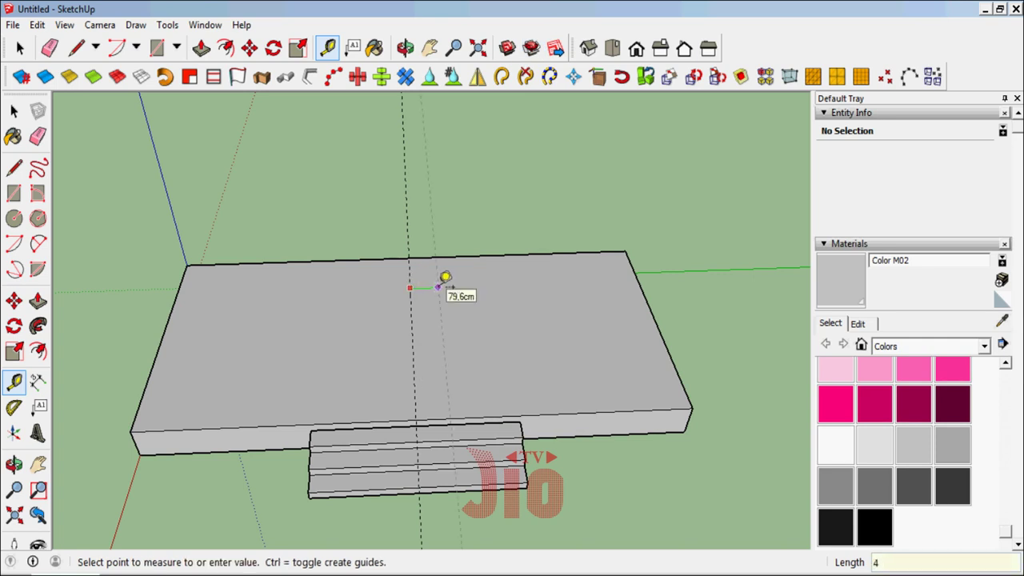
type("0")
key("Return")
left_click(409, 285)
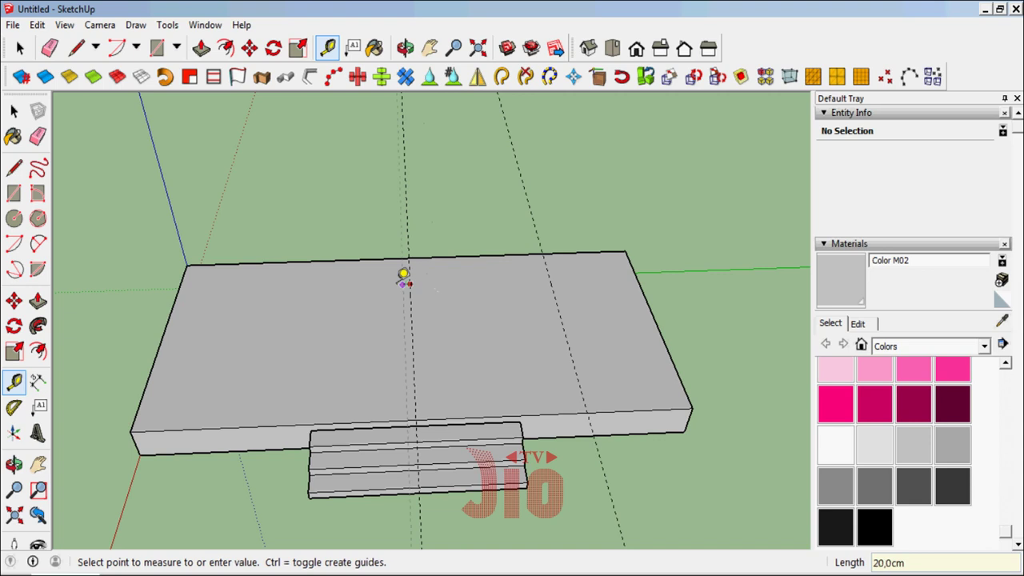
type("0")
key("Return")
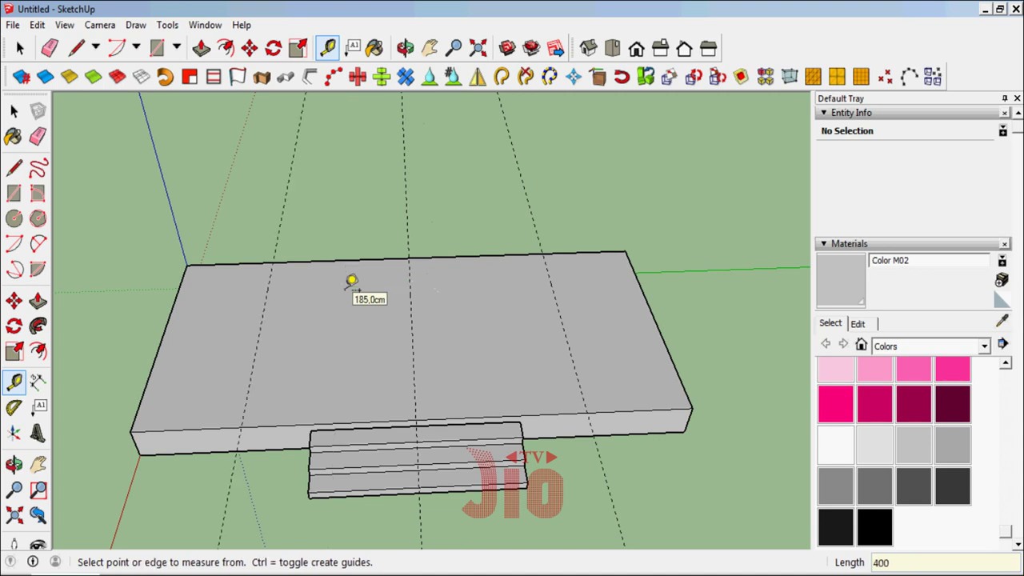
left_click(14, 463)
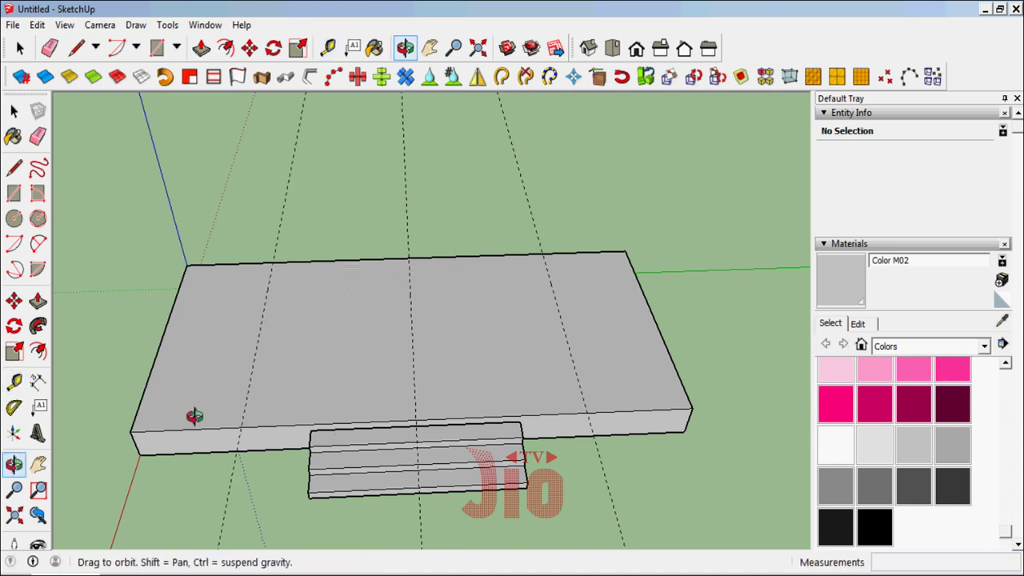
mouse_move(464, 309)
left_mouse_down()
mouse_move(457, 347)
mouse_move(413, 419)
left_mouse_up()
scroll(398, 297, "up", 4)
scroll(398, 297, "up", 1)
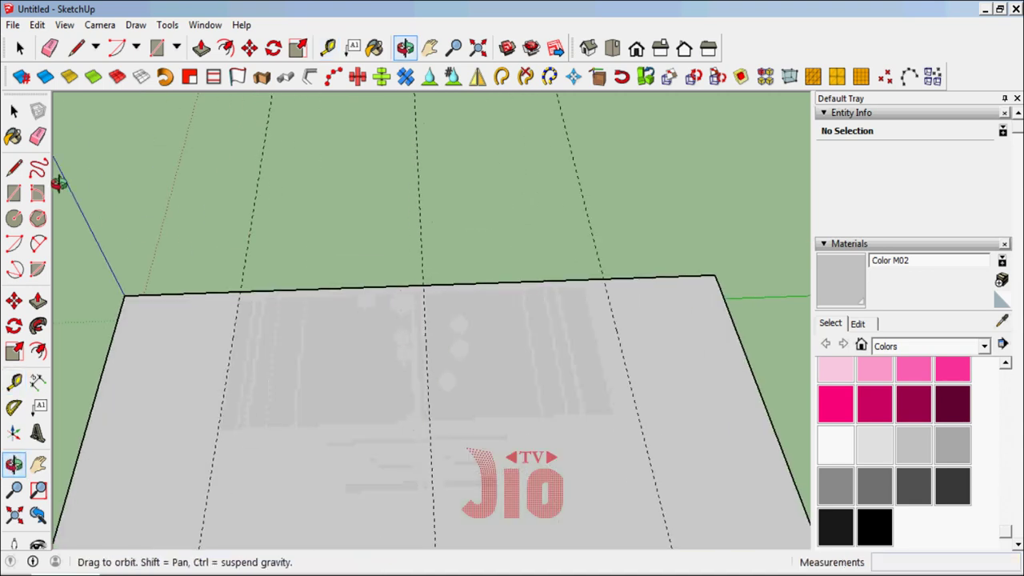
left_click(14, 167)
Step: Outline an 800 × 25 cm strip between the guides at the rear of the stage top
left_click(236, 313)
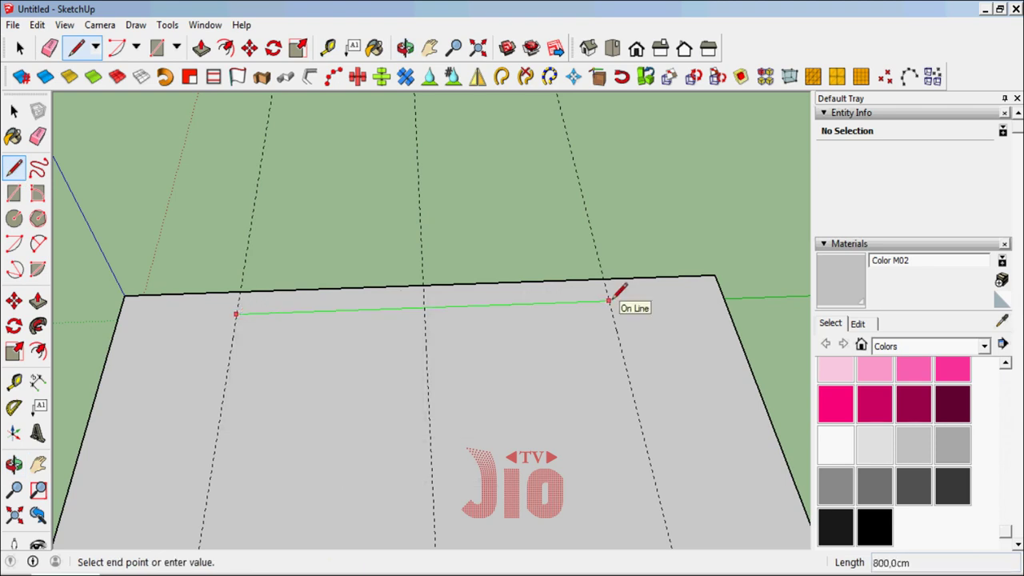
left_click(609, 301)
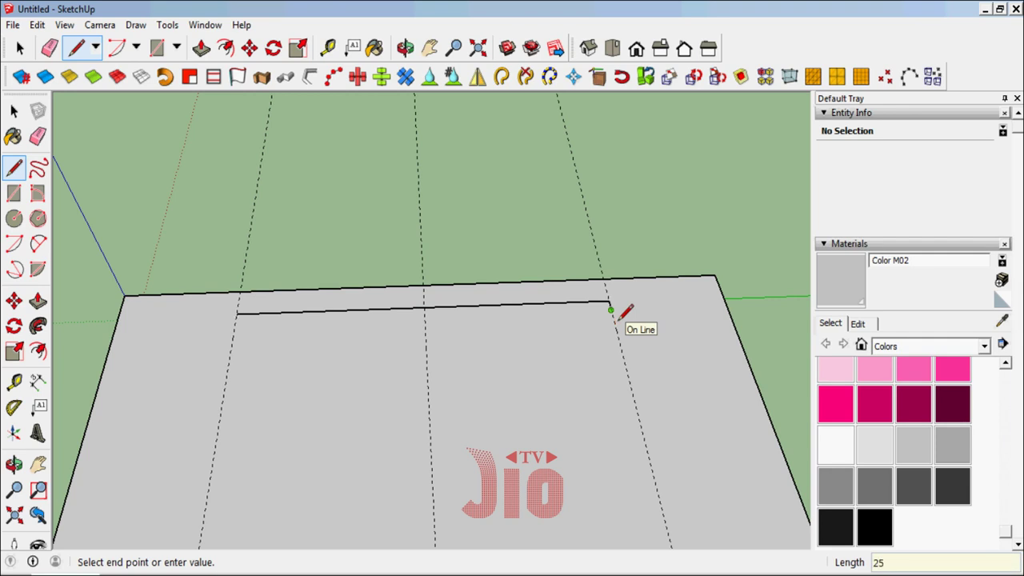
key("Return")
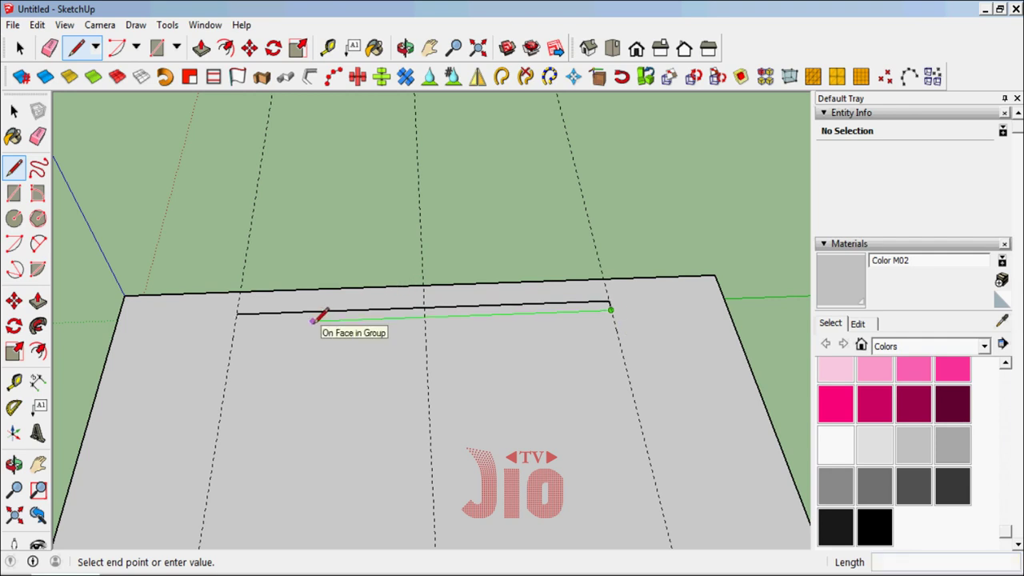
scroll(314, 320, "up", 3)
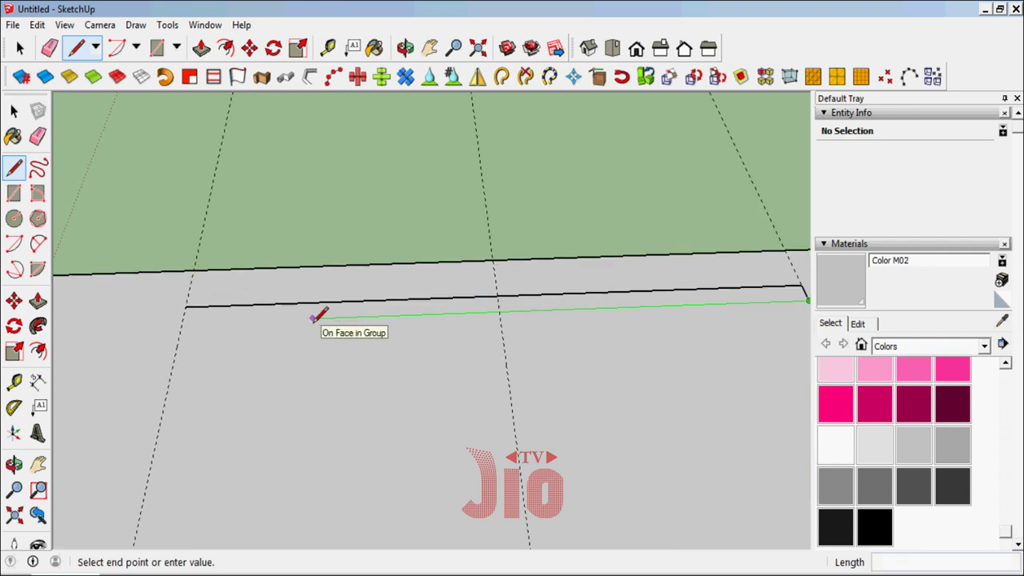
left_click(183, 323)
left_click(184, 306)
scroll(217, 365, "down", 2)
Step: Push/Pull the strip up 460 cm to form the back wall
key("p")
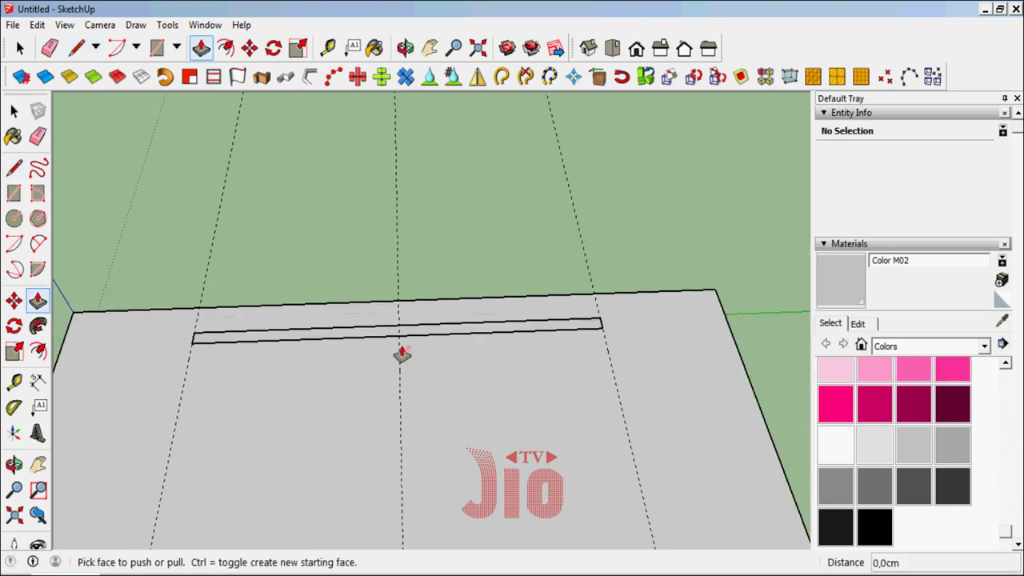
left_click(406, 340)
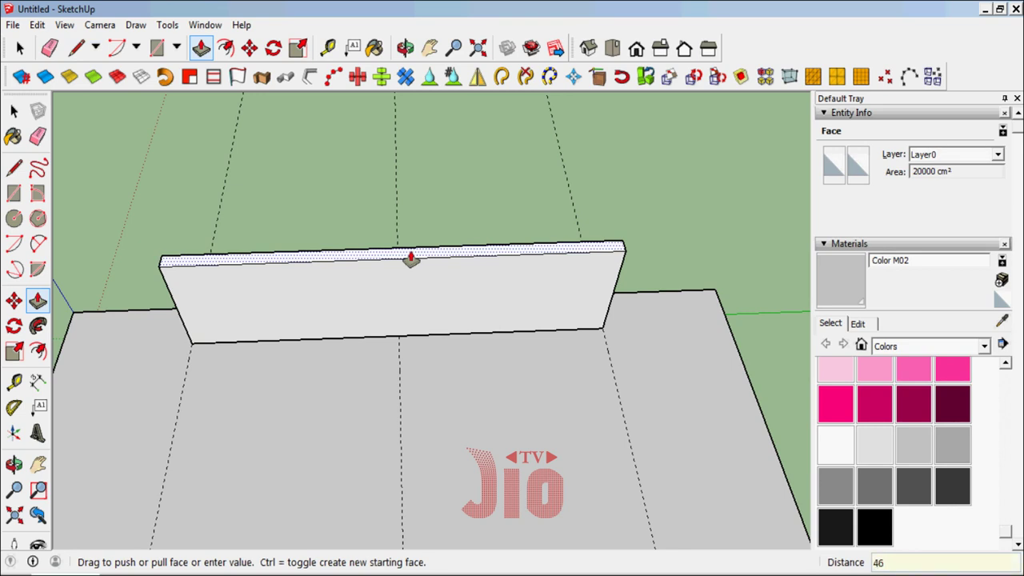
key("Return")
left_click(13, 463)
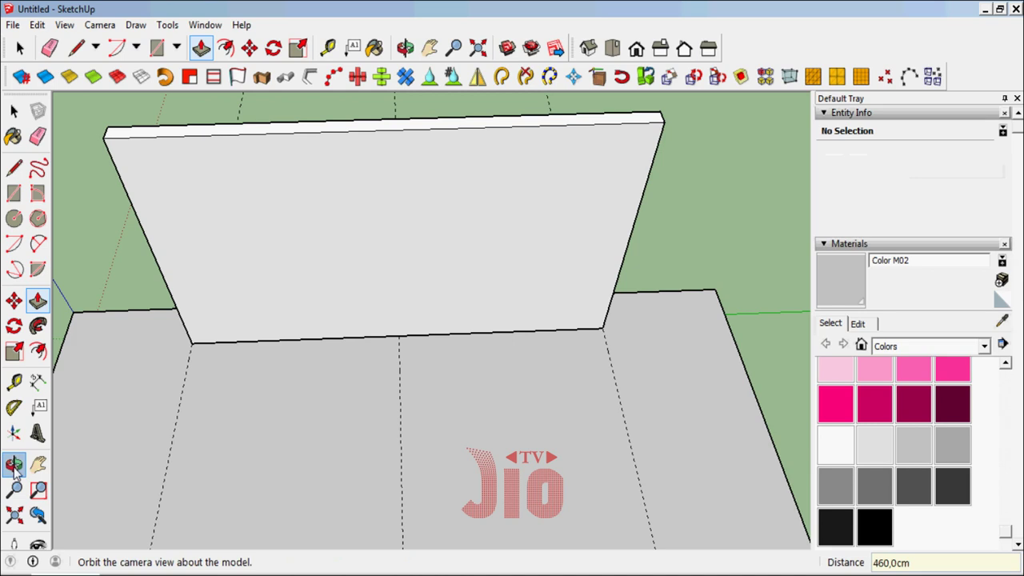
mouse_move(432, 391)
left_mouse_down()
mouse_move(455, 320)
mouse_move(360, 272)
mouse_move(315, 306)
mouse_move(336, 326)
left_mouse_up()
Step: Place a centre guide 400 cm from the wall's left edge, plus guides 290 cm either side
left_click(13, 382)
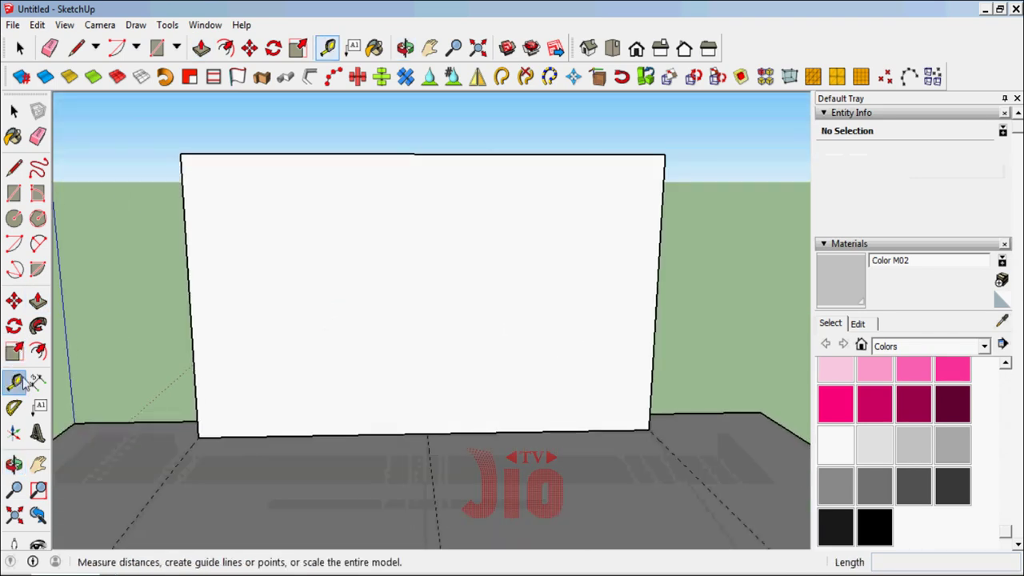
left_click(182, 201)
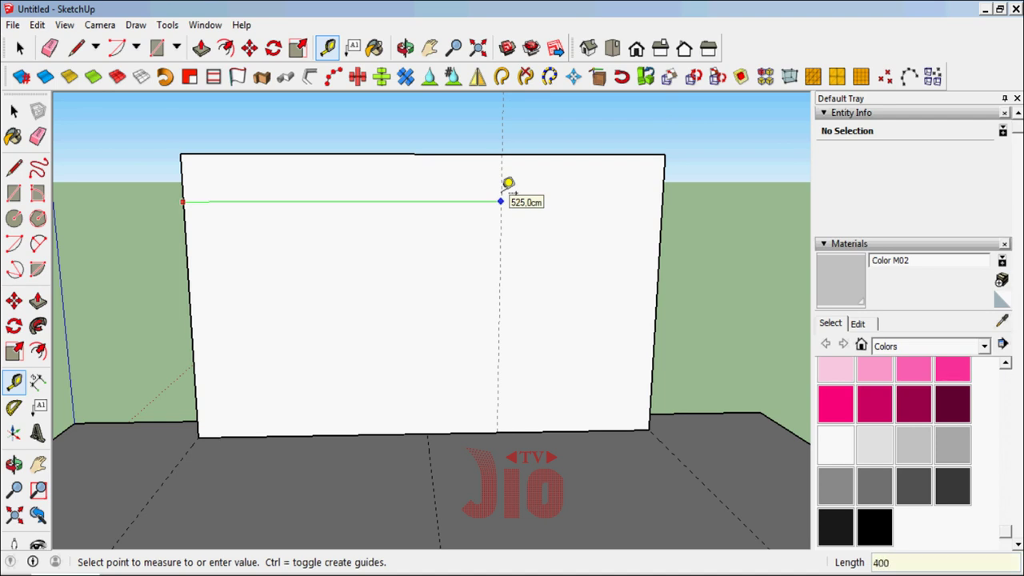
key("Return")
left_click(426, 209)
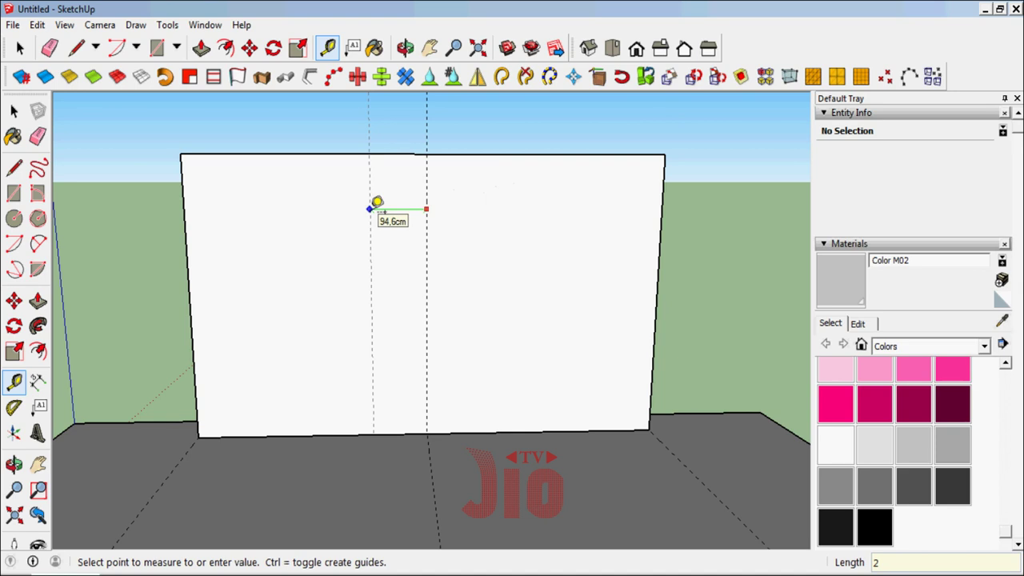
type("0")
key("Return")
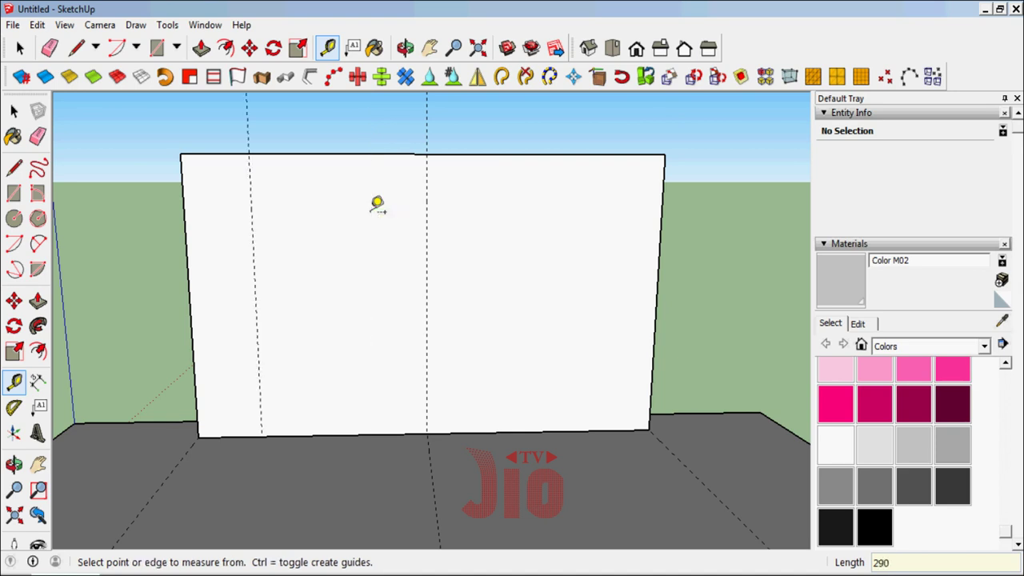
left_click(427, 212)
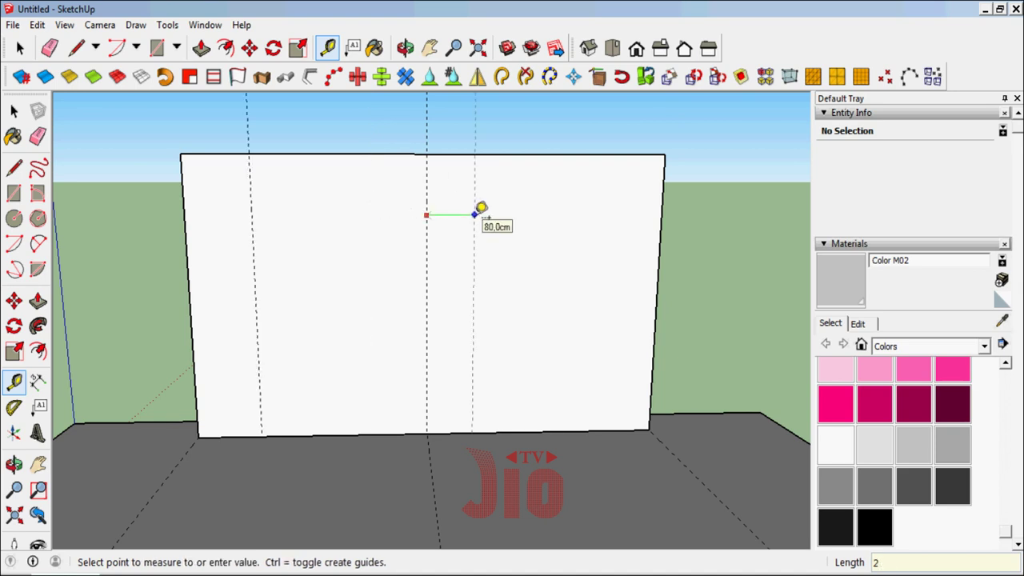
type("90")
key("Return")
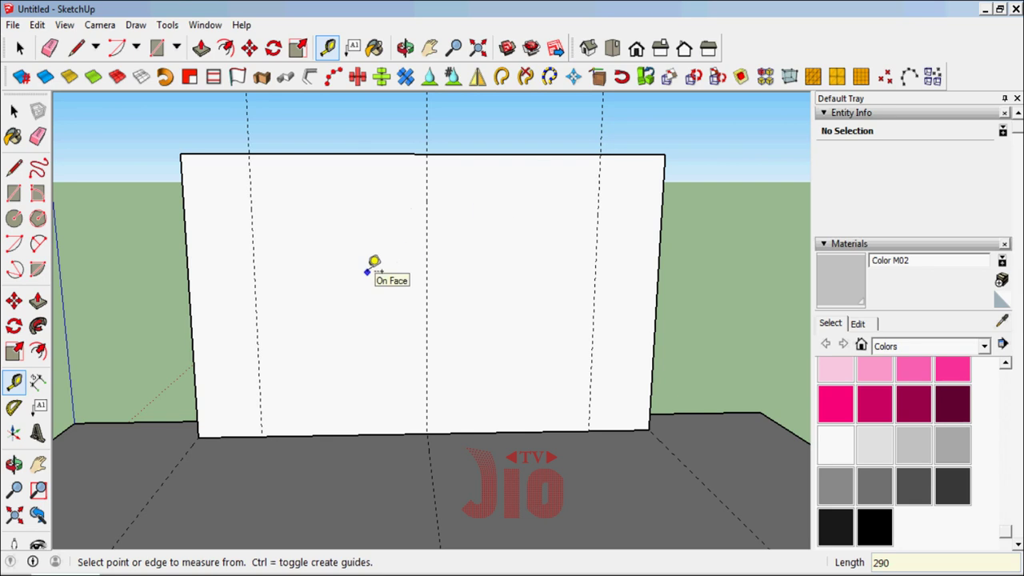
Step: Add horizontal guides 60 cm above the wall base and 280 cm above that
left_click(367, 435)
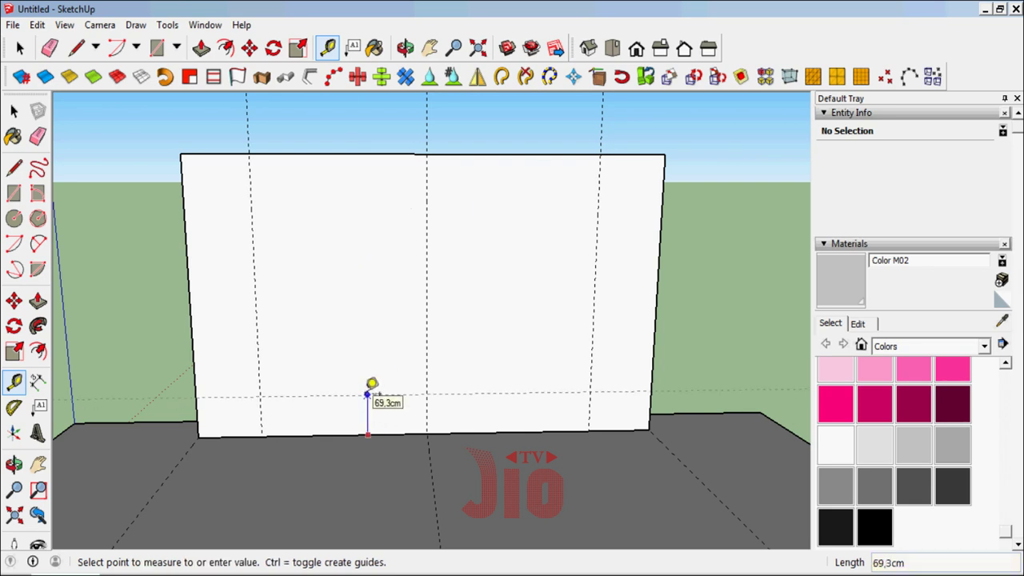
type("60")
key("Return")
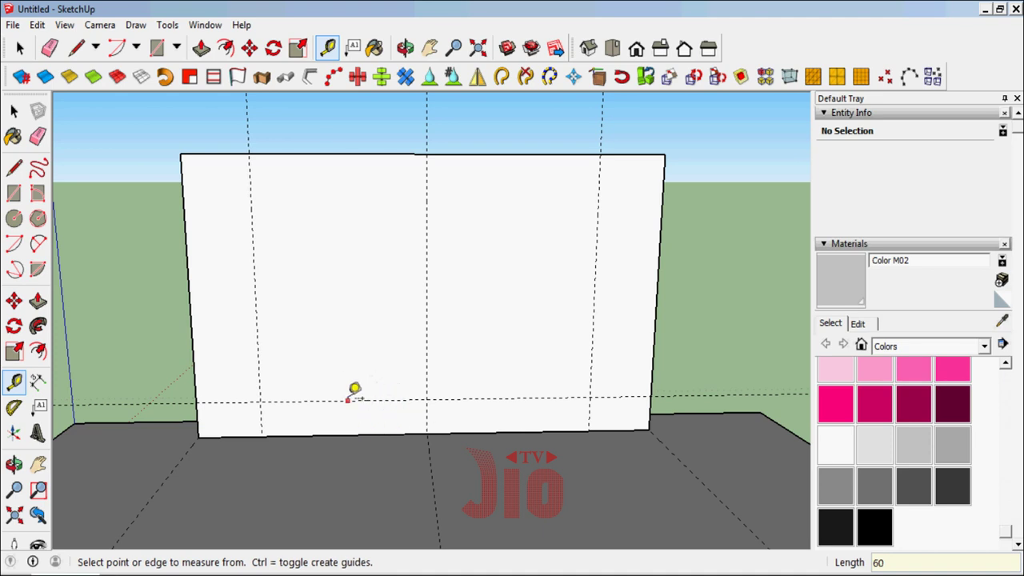
left_click(347, 399)
type("280")
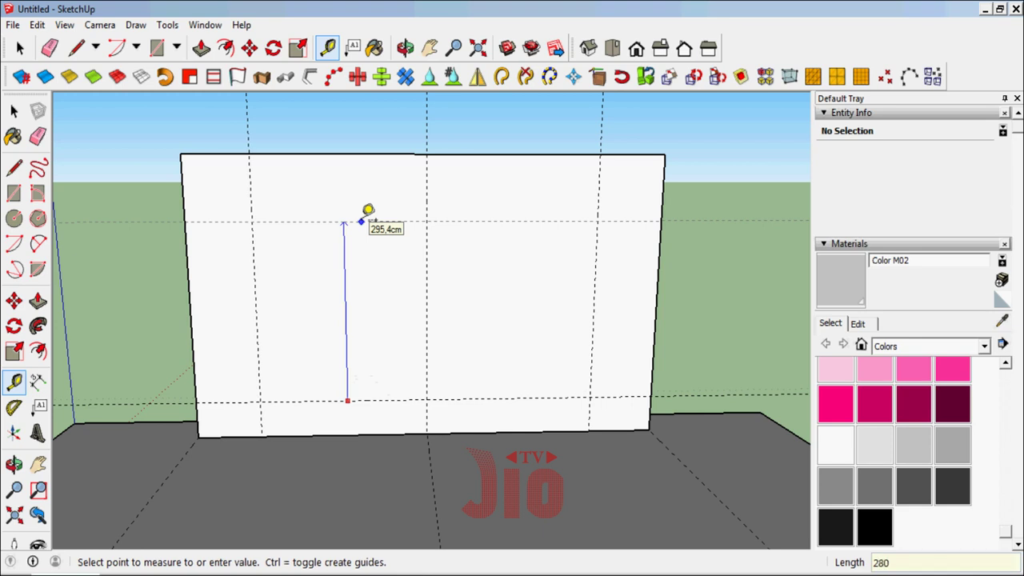
key("Return")
left_click(14, 167)
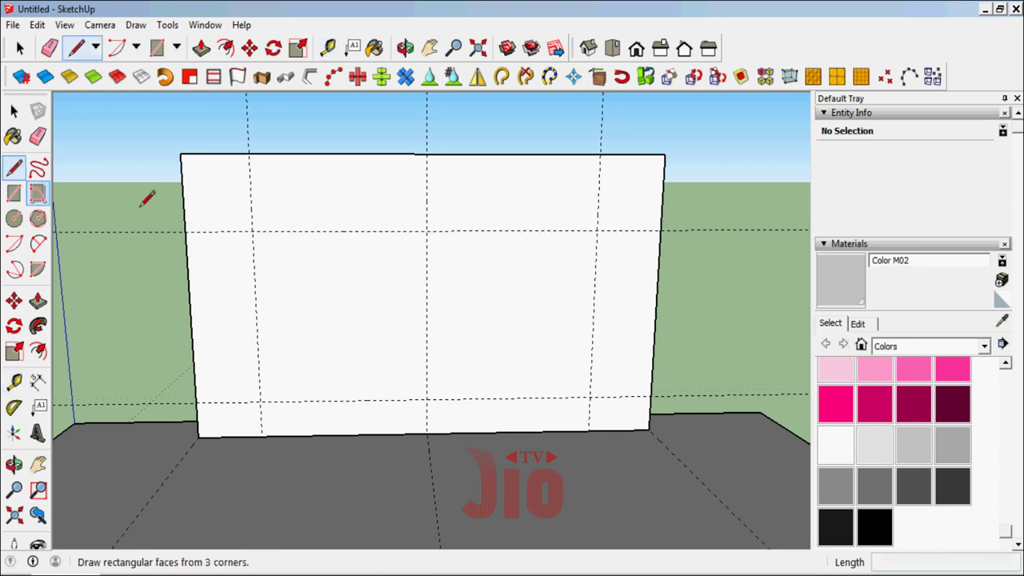
Step: Outline the 580 × 280 cm screen rectangle between the wall guides
left_click(252, 231)
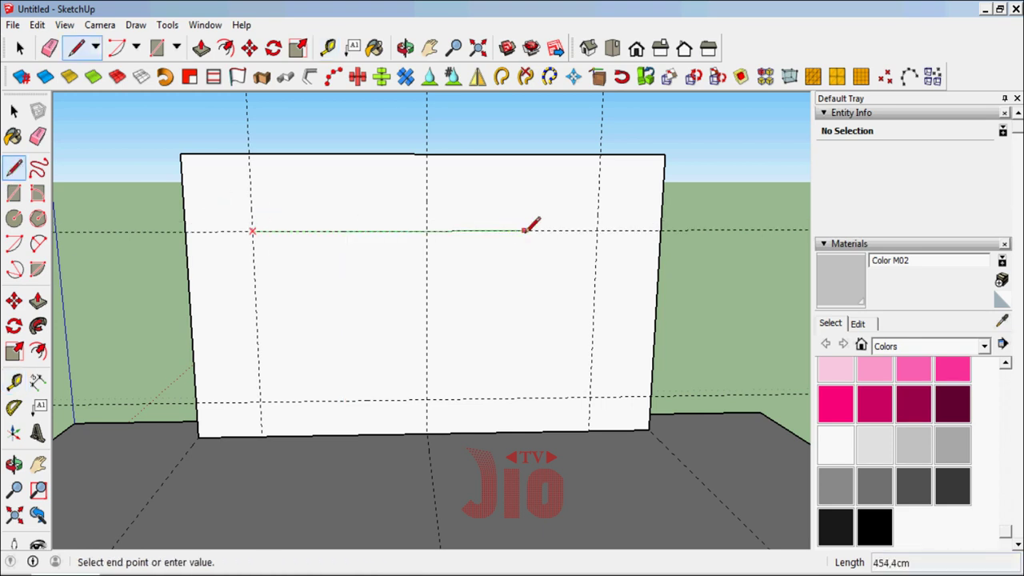
left_click(595, 231)
left_click(590, 398)
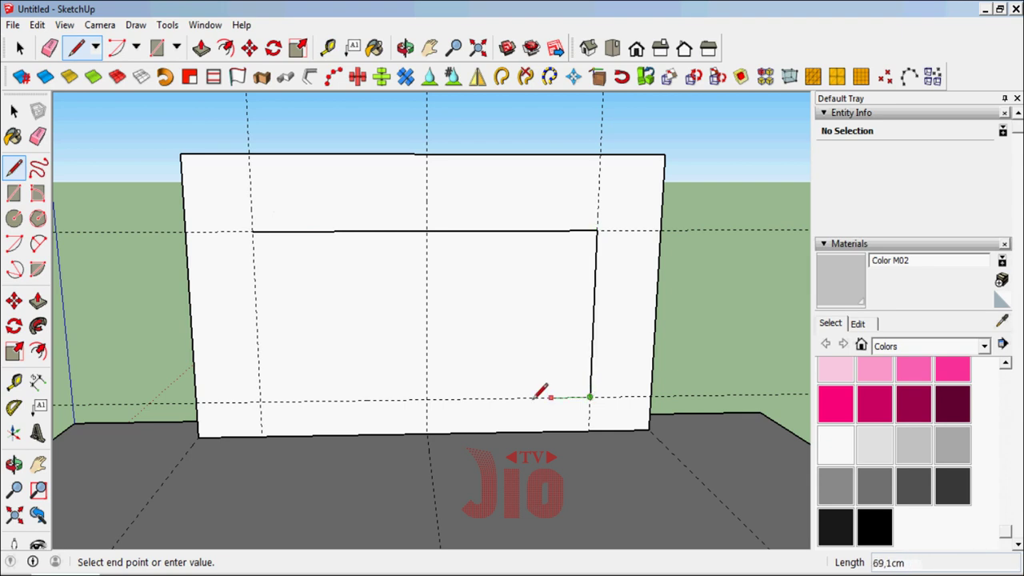
left_click(260, 402)
left_click(265, 231)
scroll(384, 288, "up", 2)
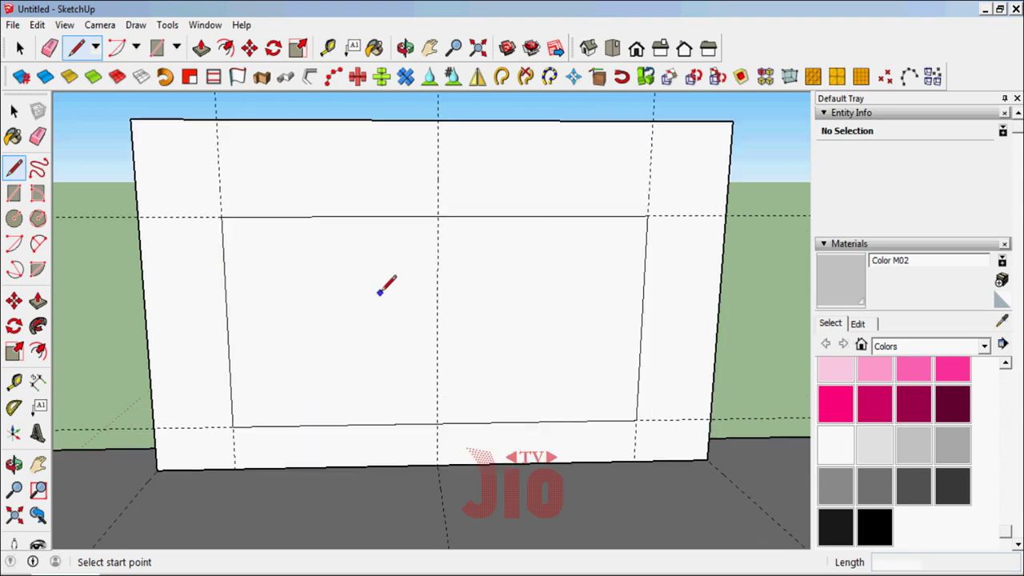
scroll(383, 288, "up", 2)
Step: Push the screen face 10 cm into the wall
key("p")
left_click(269, 353)
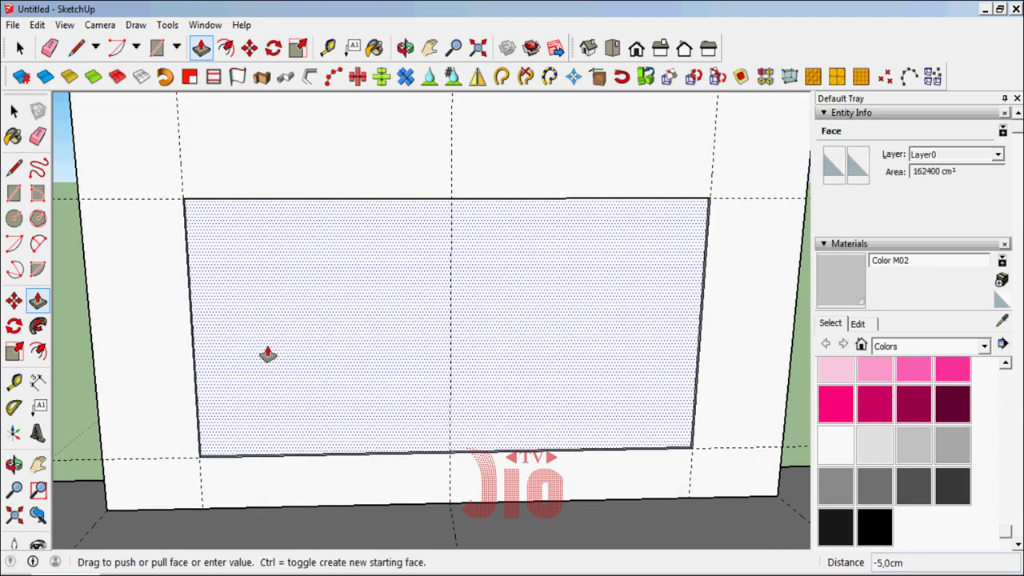
type("-10")
key("Return")
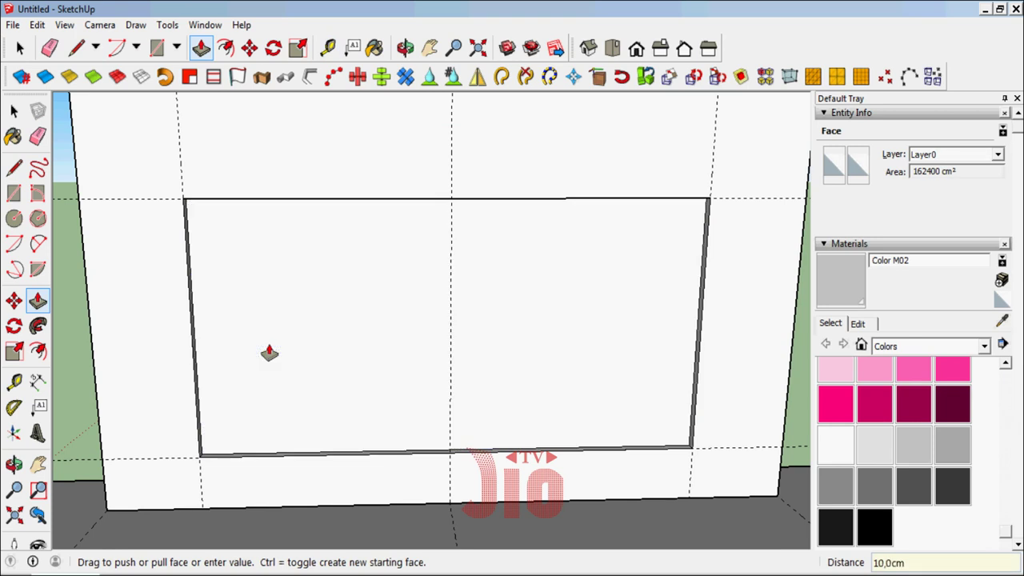
left_click(15, 112)
left_click(293, 281)
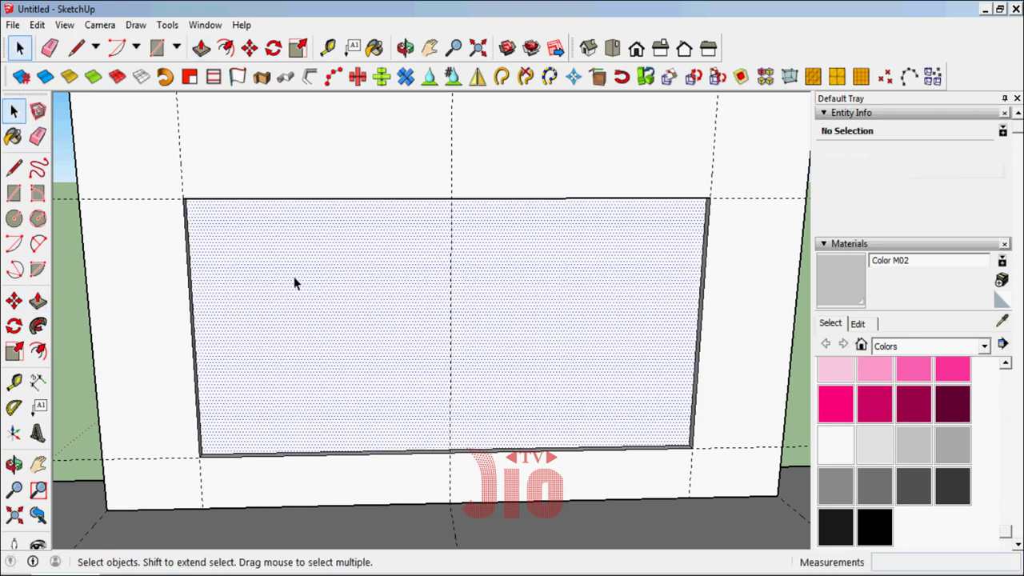
key("o")
mouse_move(422, 334)
left_mouse_down()
mouse_move(422, 290)
mouse_move(422, 317)
left_mouse_up()
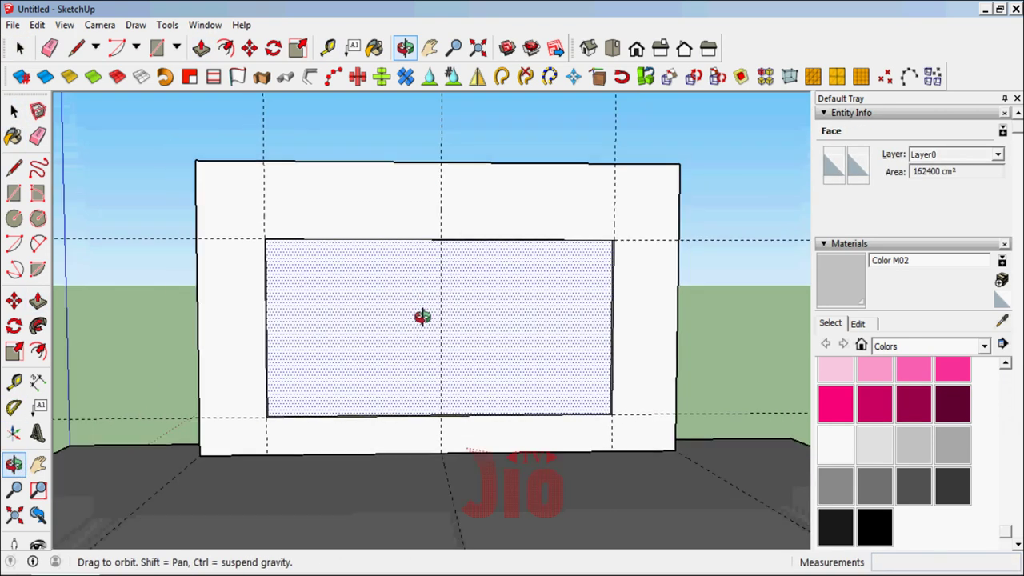
scroll(425, 292, "up", 1)
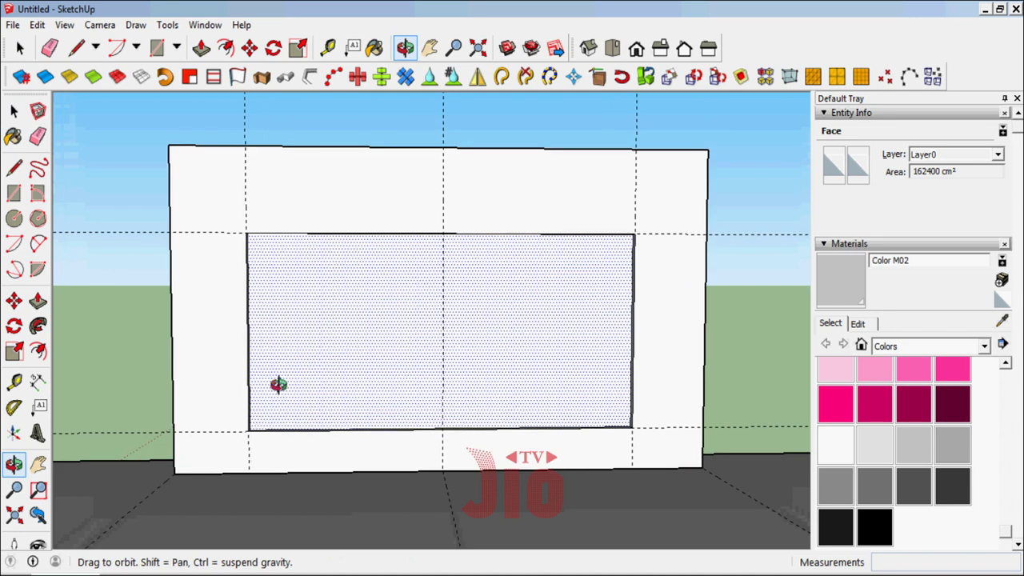
scroll(187, 448, "up", 3)
scroll(168, 441, "down", 3)
Step: Place guides 70 cm in from the wall's left and right edges
left_click(13, 382)
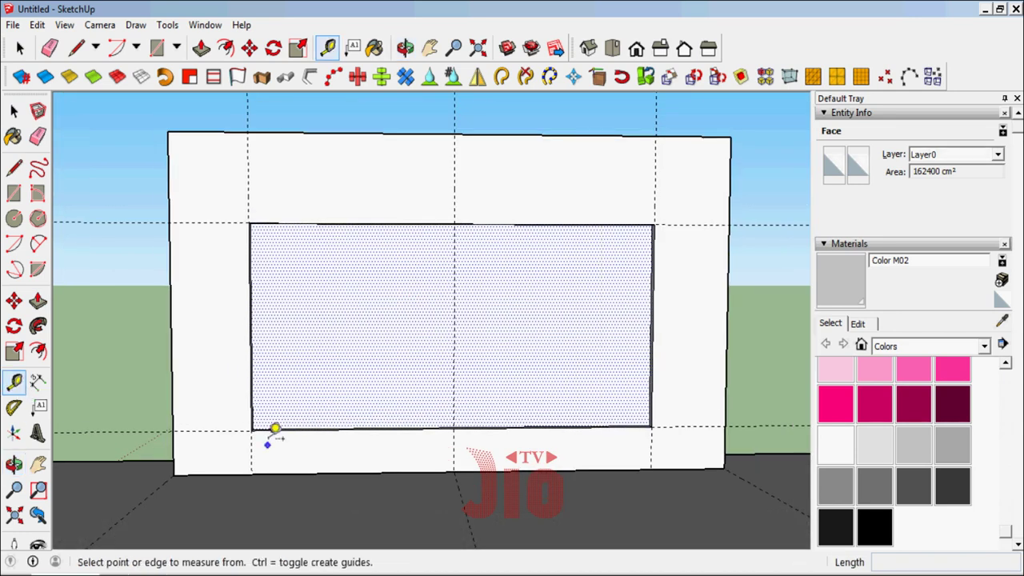
scroll(224, 392, "up", 2)
left_click(145, 376)
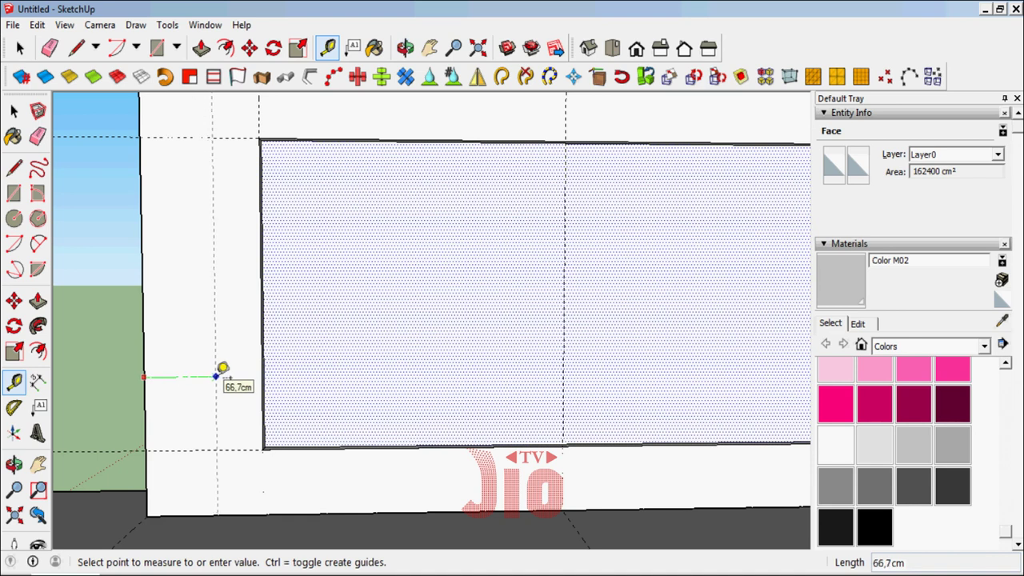
key("Return")
scroll(221, 367, "down", 3)
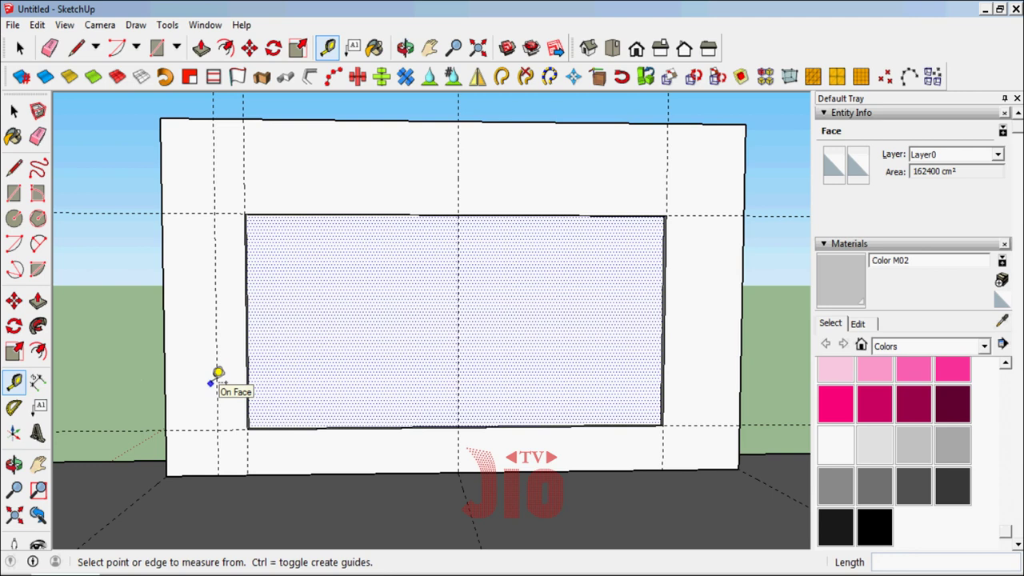
left_click(740, 363)
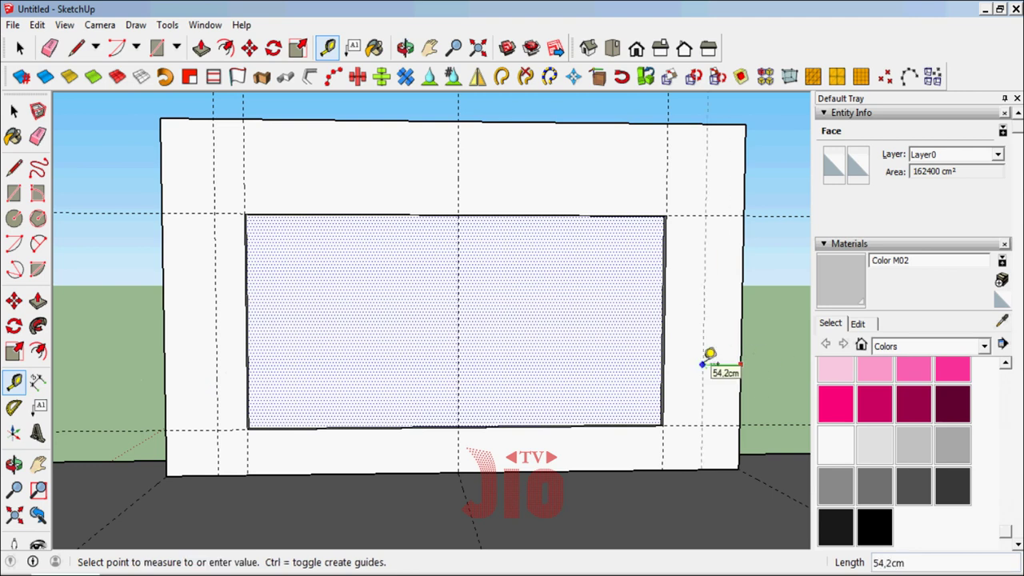
left_click(708, 354)
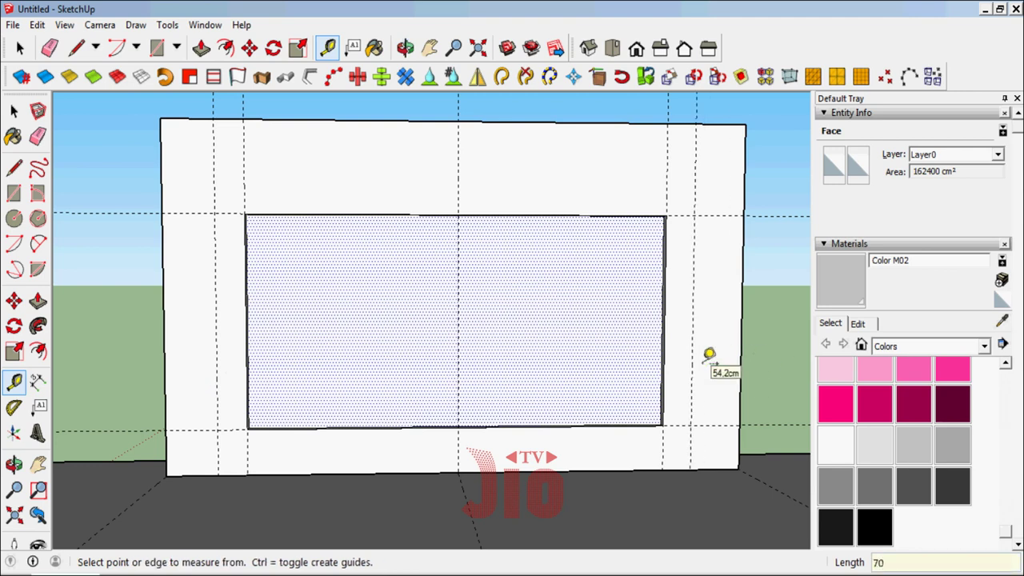
Step: Draw diagonals from the bottom guide points up to the wall's top corners
left_click(13, 167)
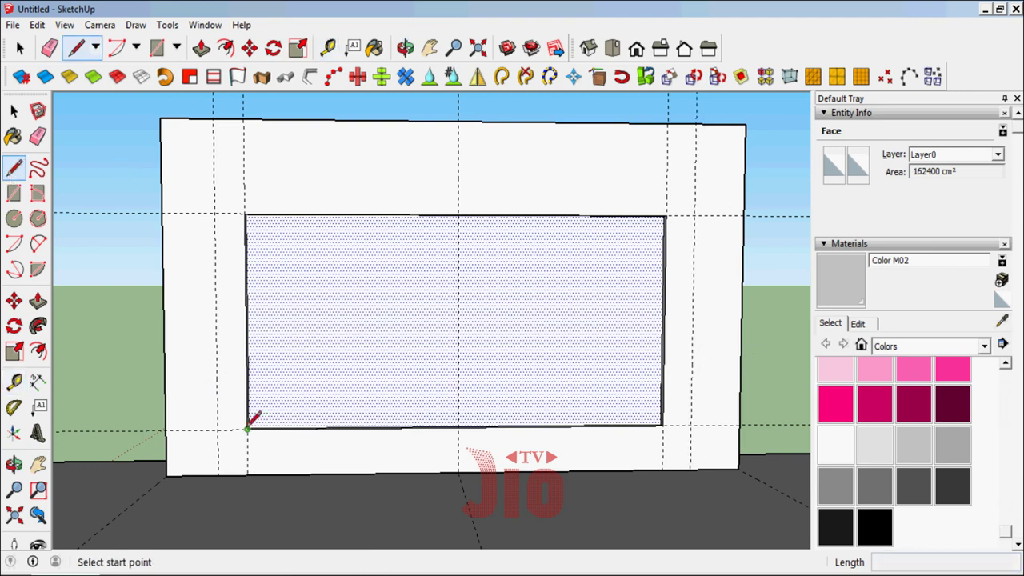
left_click(218, 475)
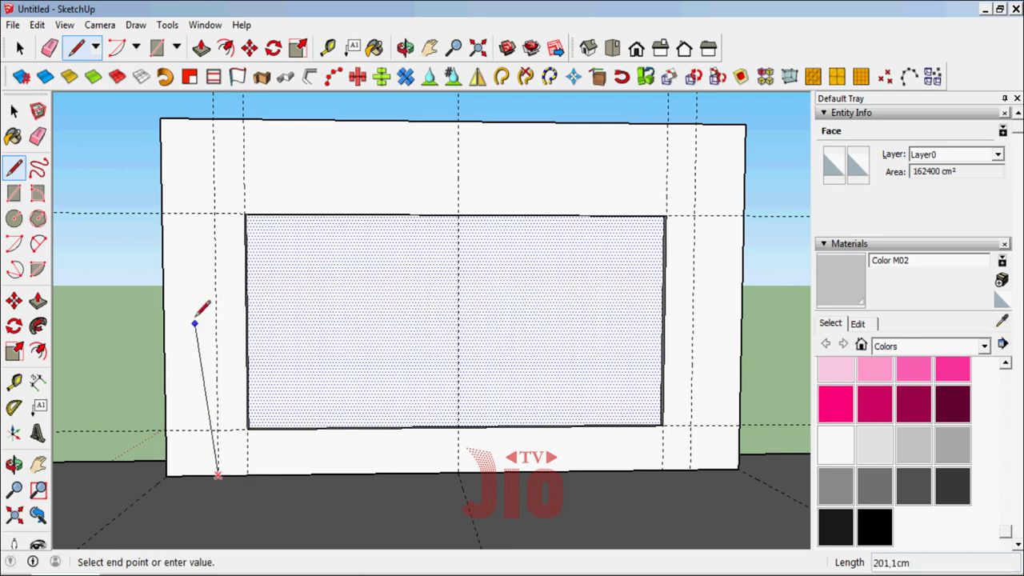
left_click(160, 118)
left_click(744, 125)
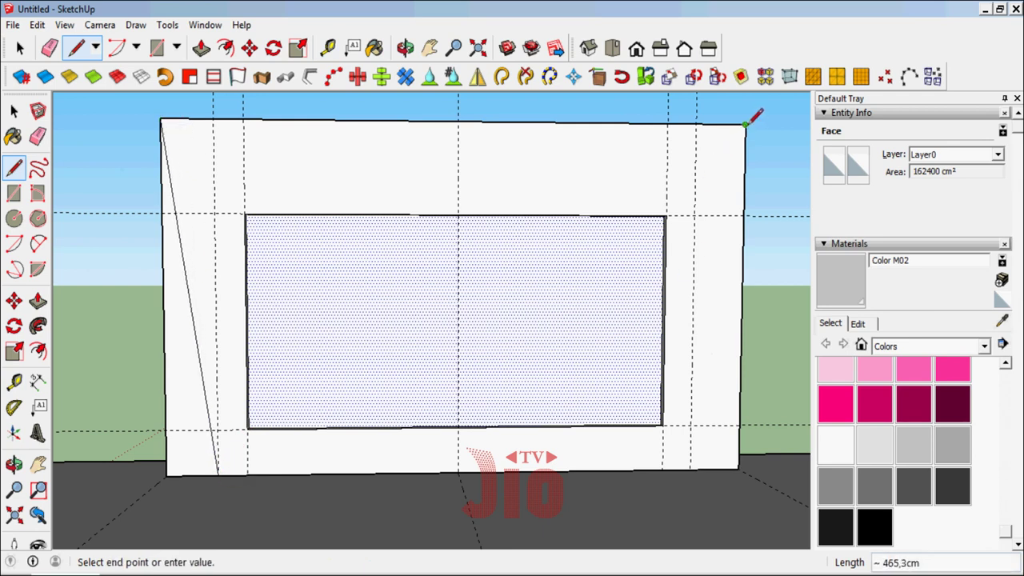
left_click(691, 469)
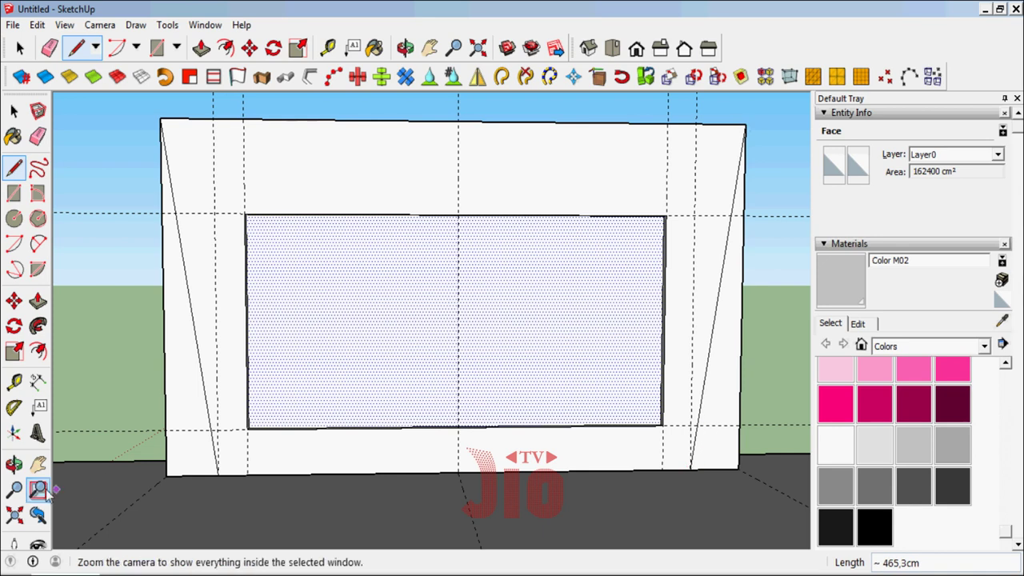
Step: Push both triangular side wedges through the 25 cm wall to remove them
left_click(14, 464)
left_click_drag(271, 391, 359, 407)
key("p")
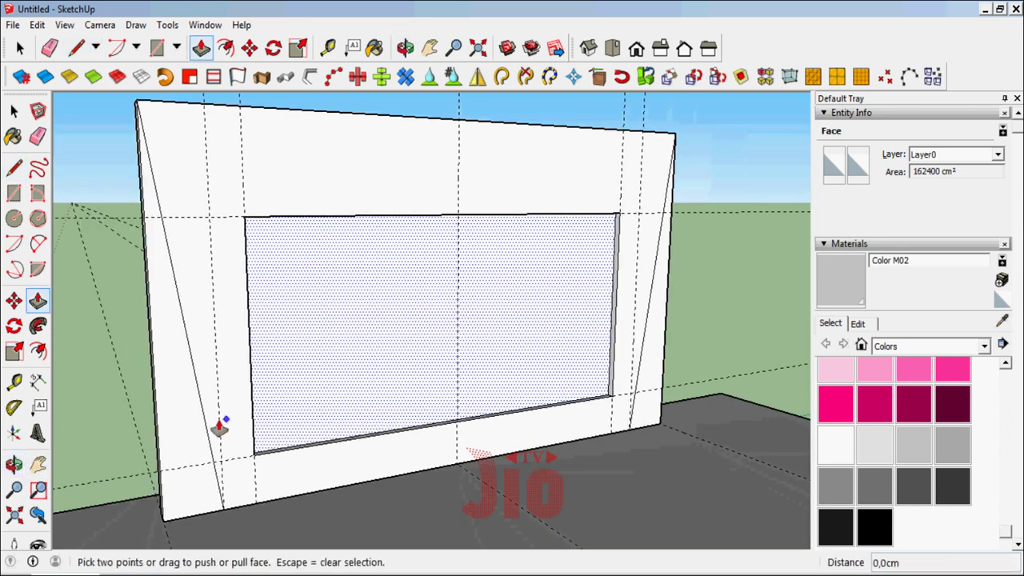
left_click_drag(173, 424, 156, 390)
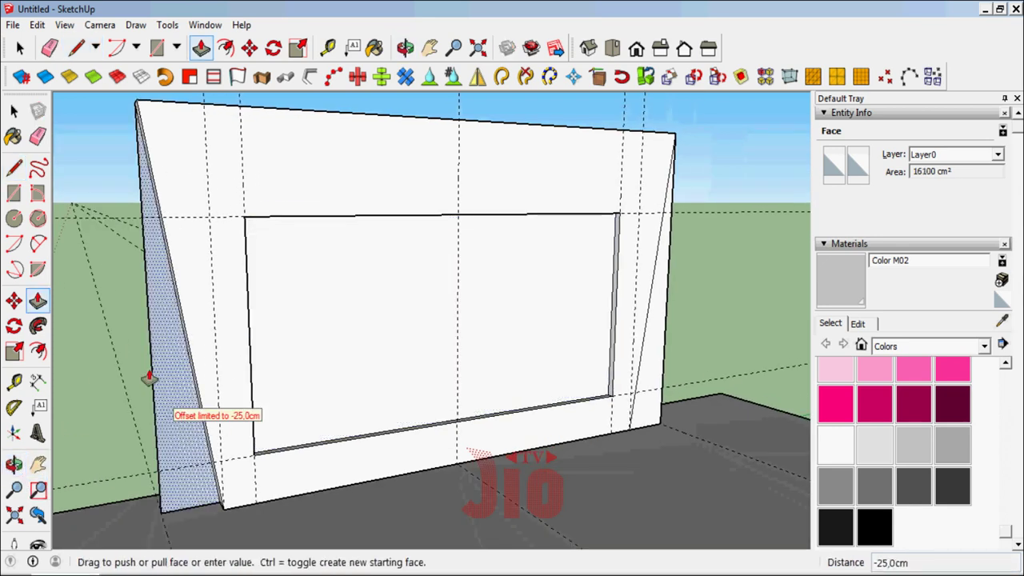
left_click(149, 377)
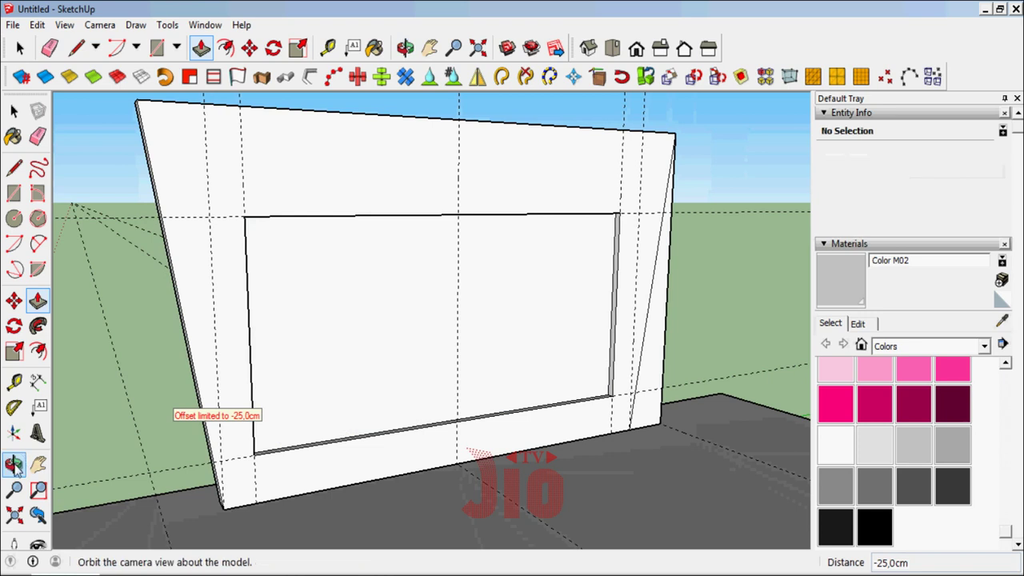
left_click(218, 373)
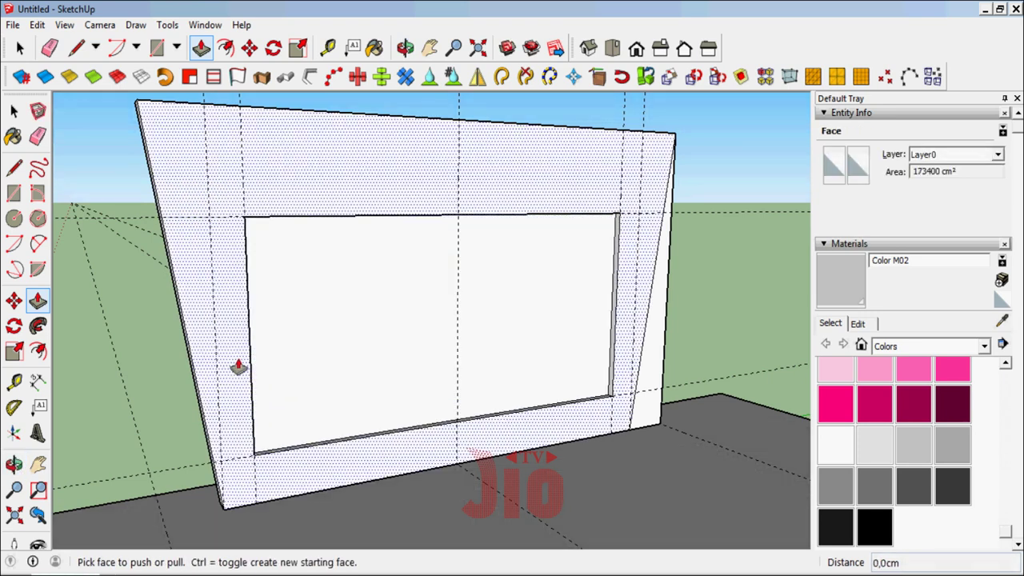
left_click(13, 464)
mouse_move(88, 427)
left_mouse_down()
mouse_move(323, 370)
mouse_move(311, 373)
left_mouse_up()
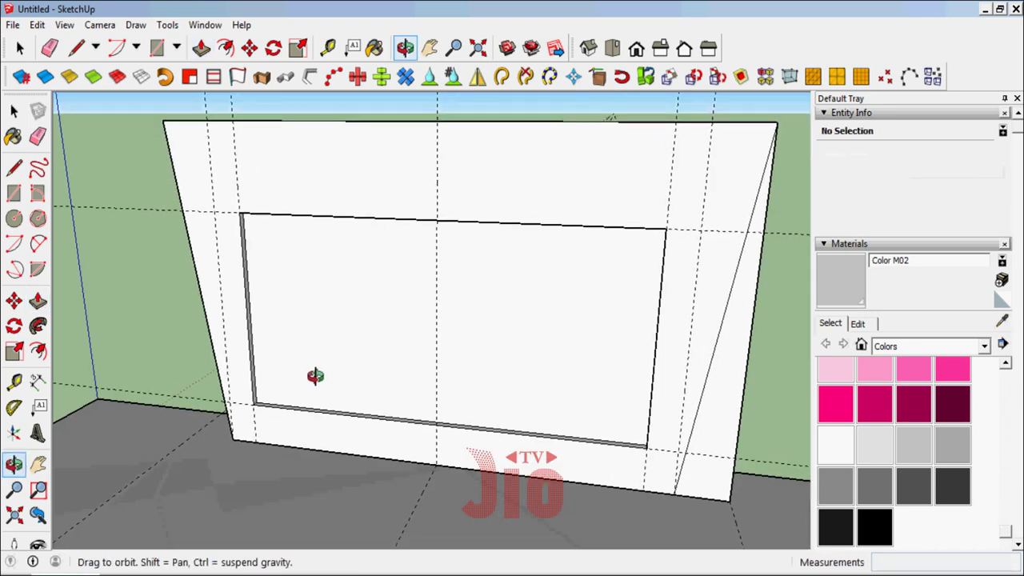
key("p")
left_click(715, 393)
left_click(743, 360)
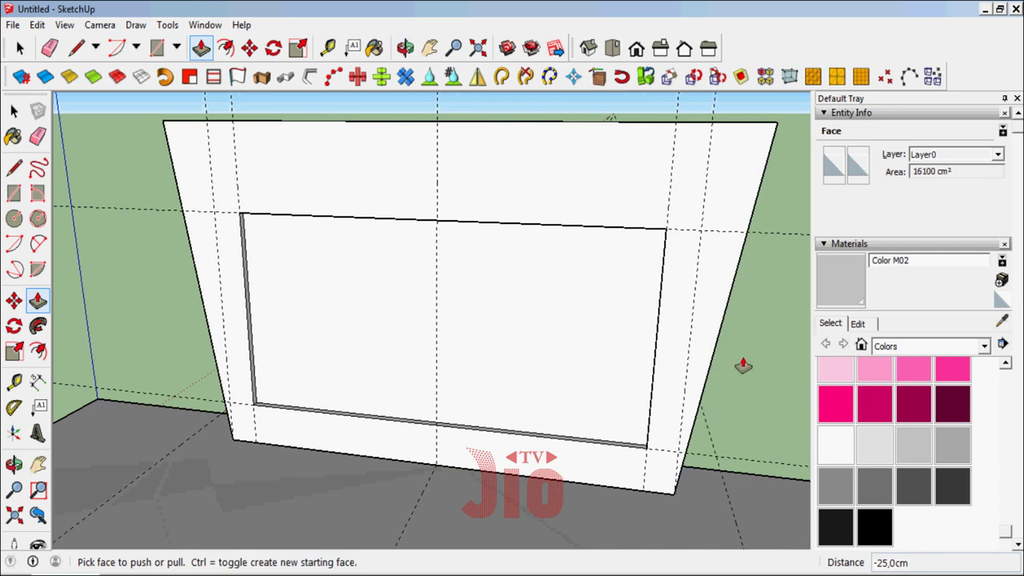
left_click(14, 464)
mouse_move(361, 361)
left_mouse_down()
mouse_move(651, 339)
mouse_move(731, 299)
mouse_move(431, 382)
mouse_move(237, 274)
left_mouse_up()
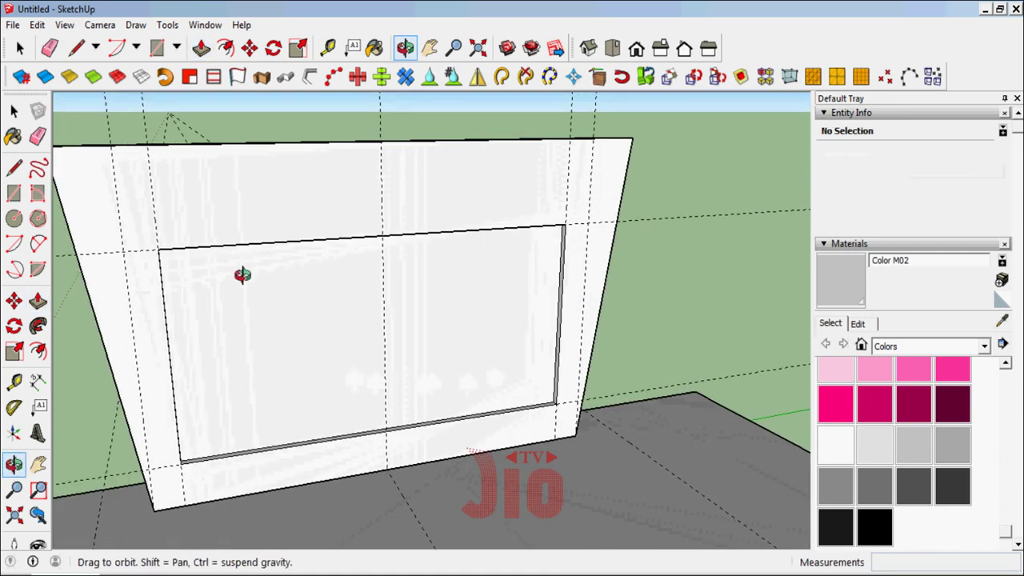
left_click(14, 110)
left_click(476, 357)
scroll(476, 358, "down", 1)
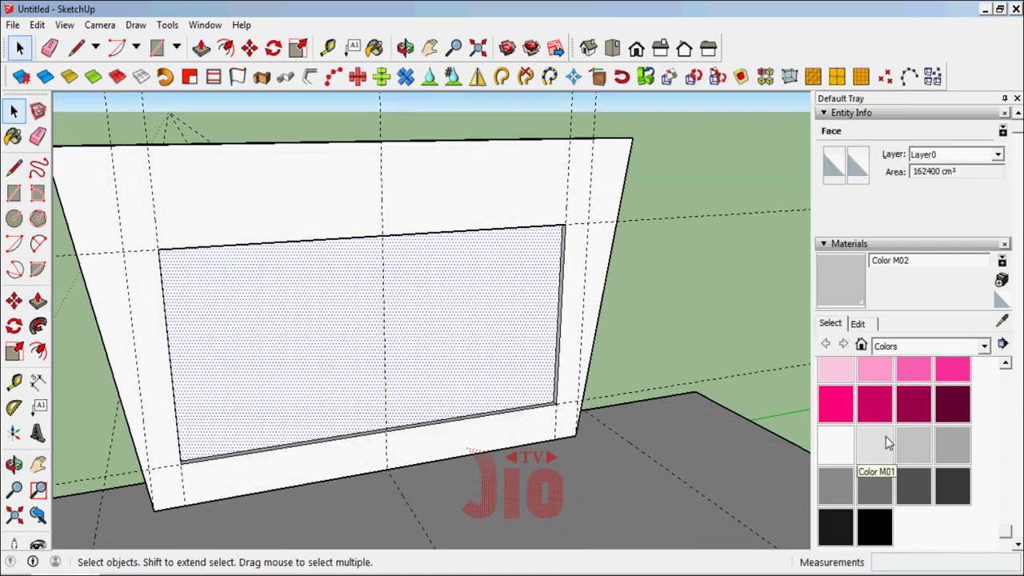
left_click(950, 444)
left_click(518, 310)
scroll(518, 311, "down", 2)
scroll(368, 292, "up", 2)
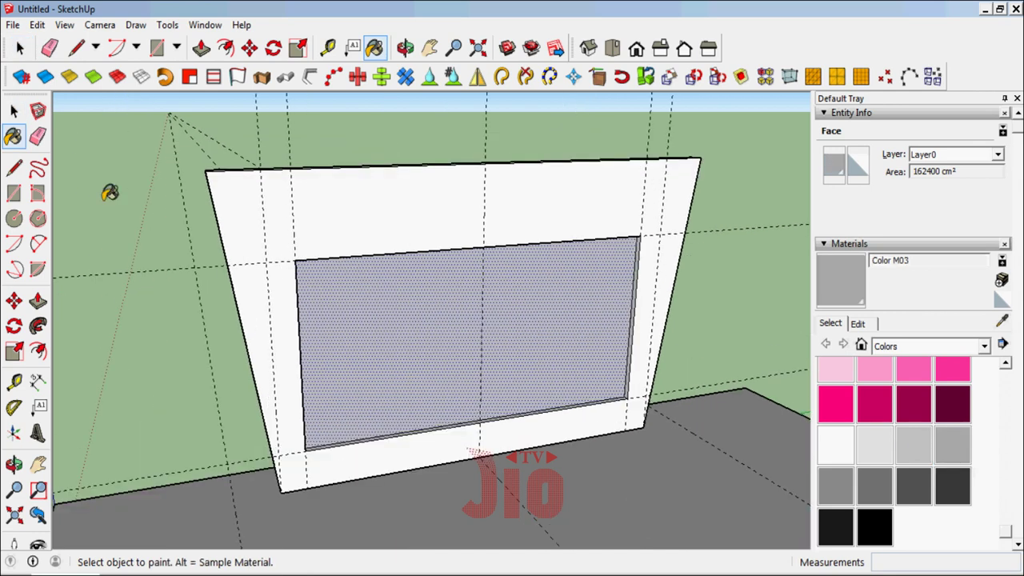
left_click(14, 110)
scroll(313, 316, "up", 1)
scroll(313, 315, "down", 2)
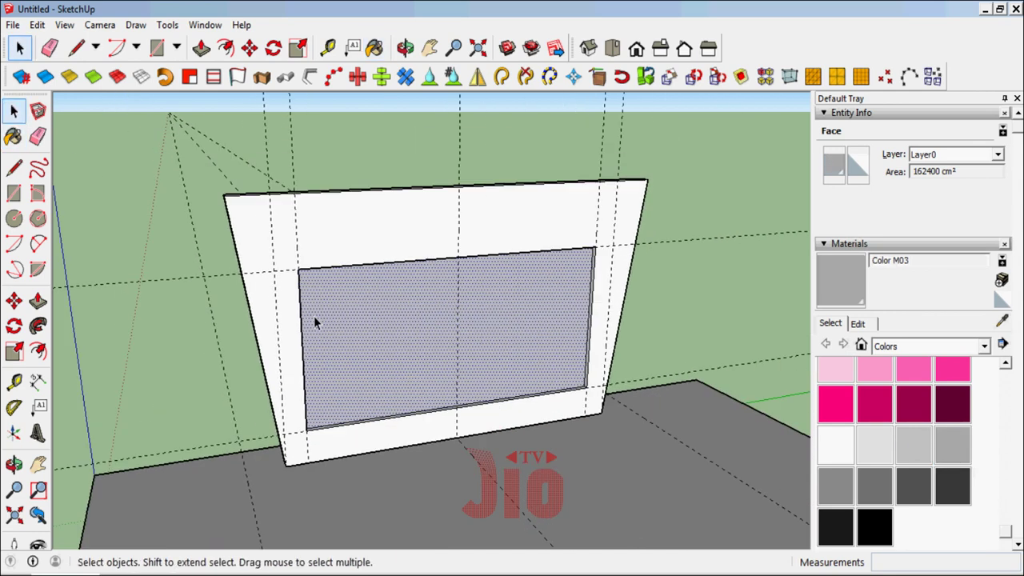
scroll(320, 320, "up", 1)
left_click(13, 464)
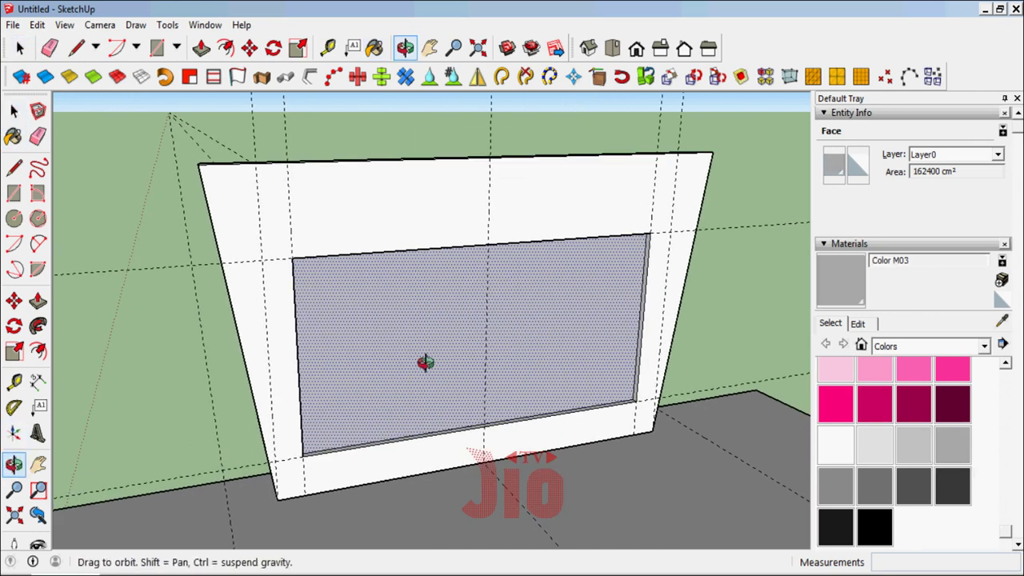
left_click_drag(422, 360, 211, 230)
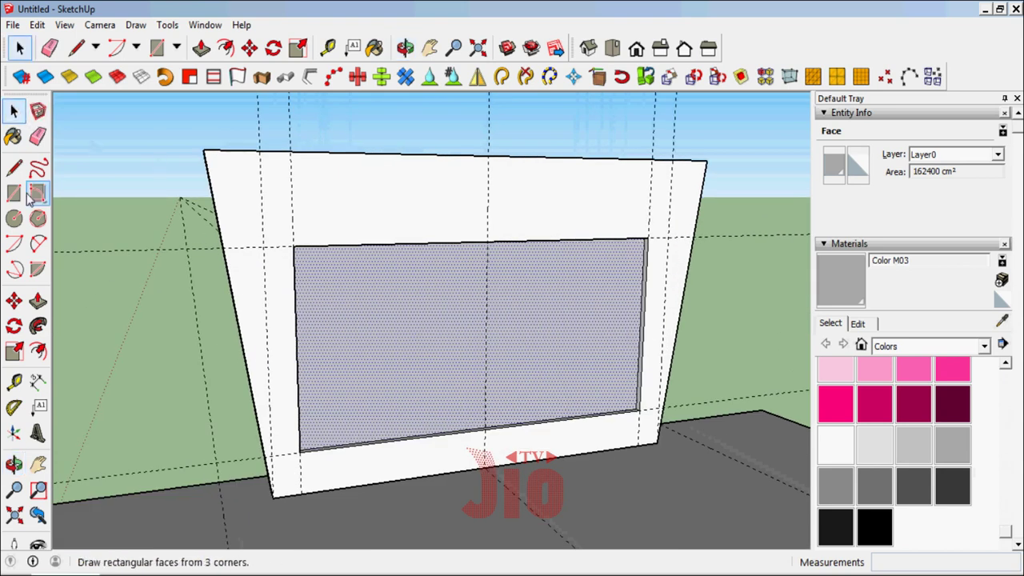
left_click(38, 136)
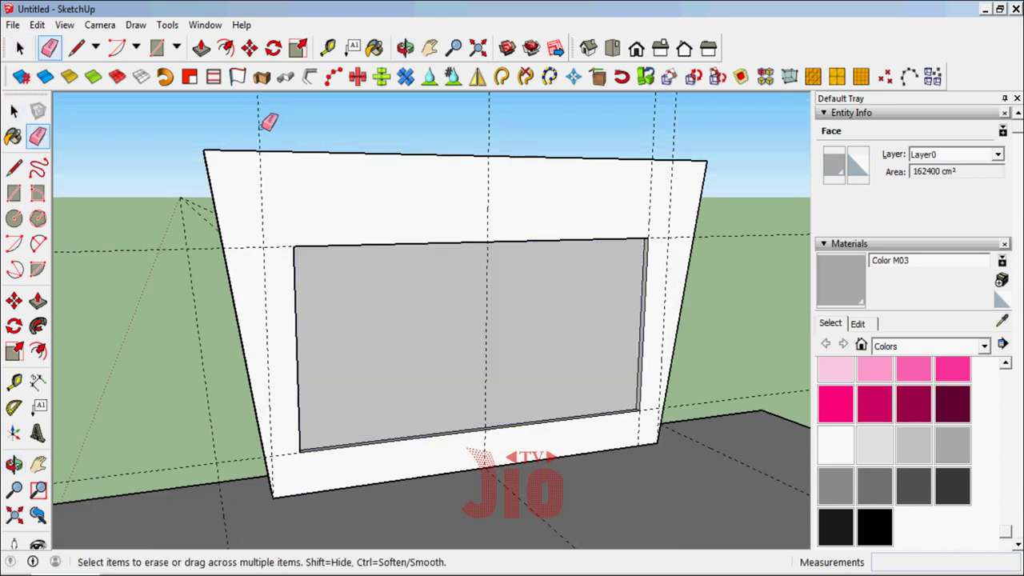
left_click(260, 127)
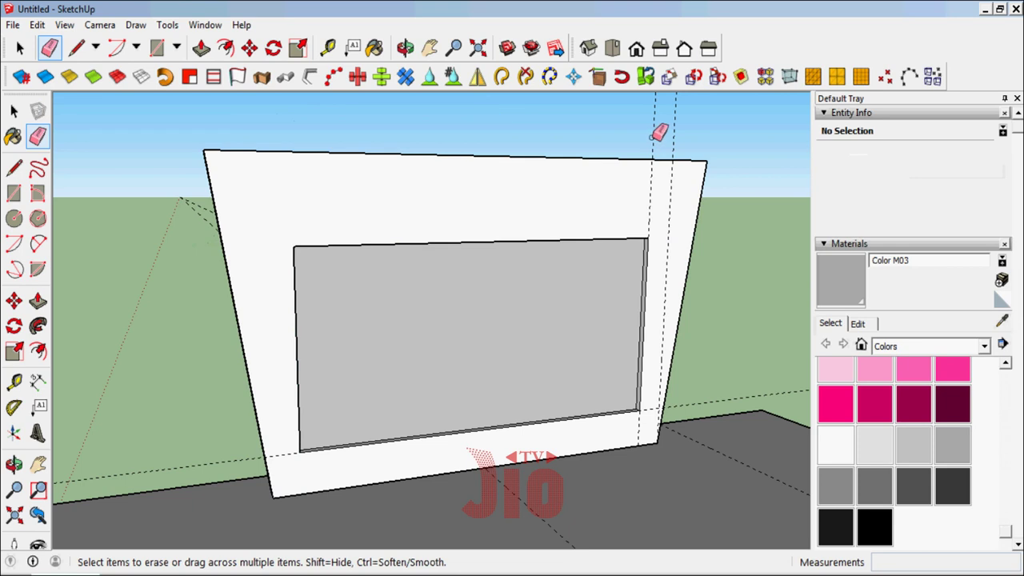
scroll(441, 396, "down", 2)
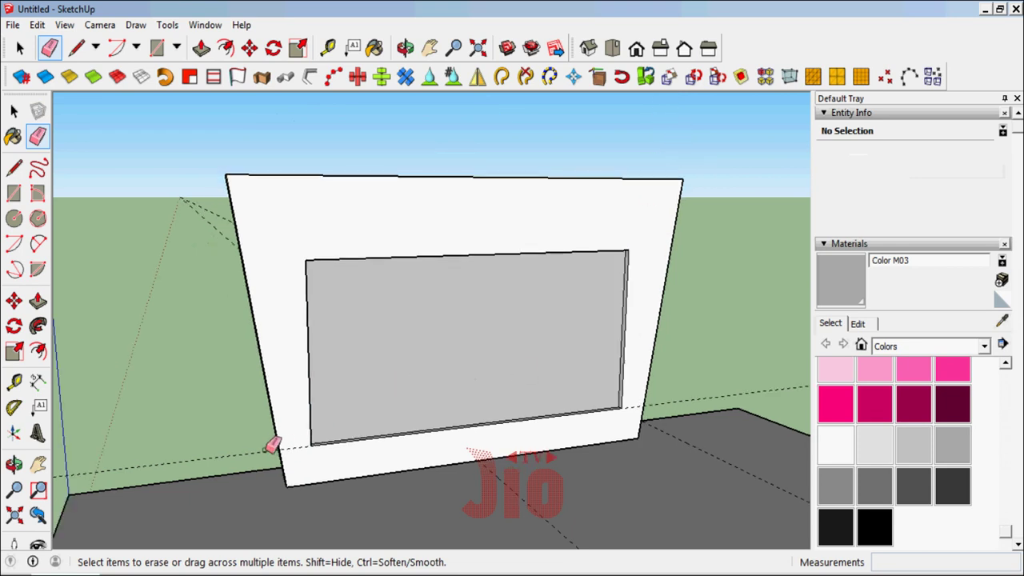
scroll(285, 446, "up", 2)
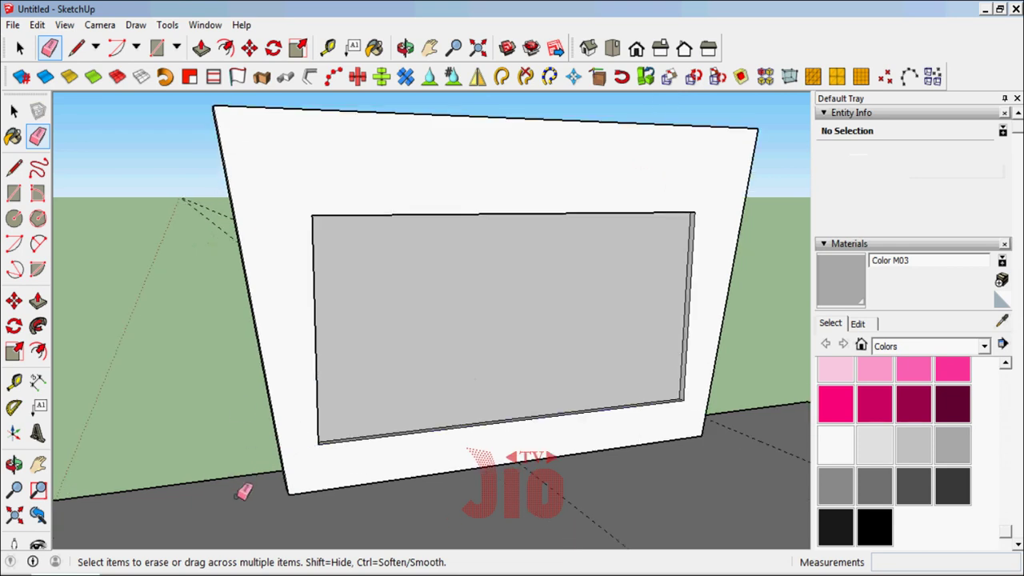
left_click(14, 464)
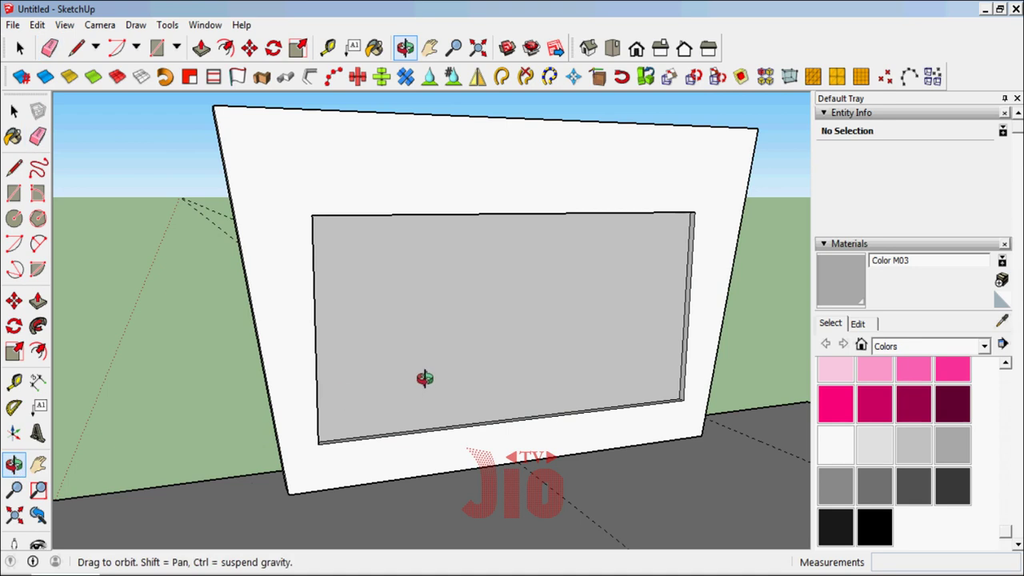
mouse_move(422, 376)
left_mouse_down()
mouse_move(338, 378)
mouse_move(382, 377)
left_mouse_up()
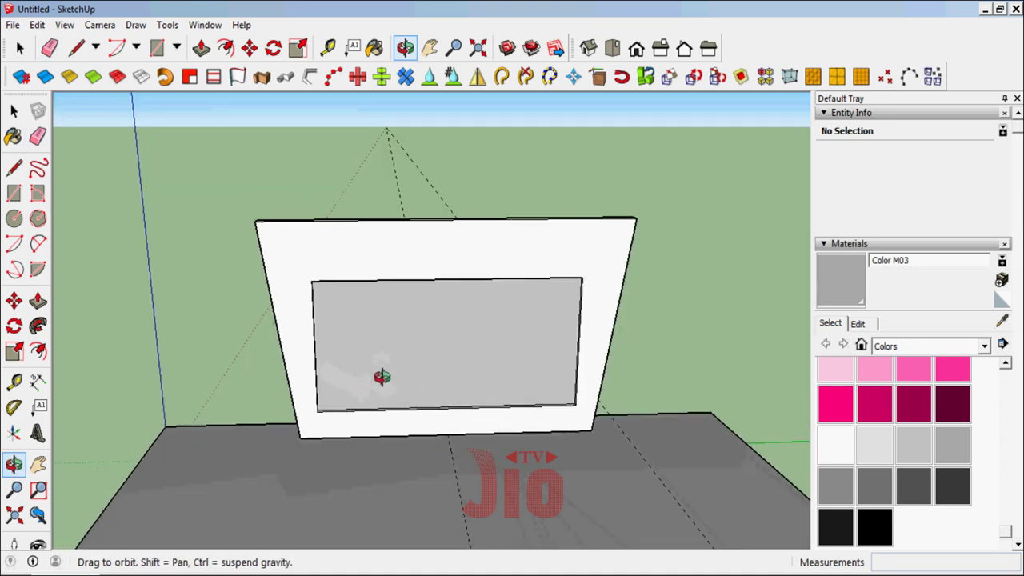
left_click(14, 167)
scroll(468, 424, "up", 2)
scroll(468, 430, "up", 1)
Step: Draw a small rectangle on the floor in front of the wall
left_click(450, 486)
type("150")
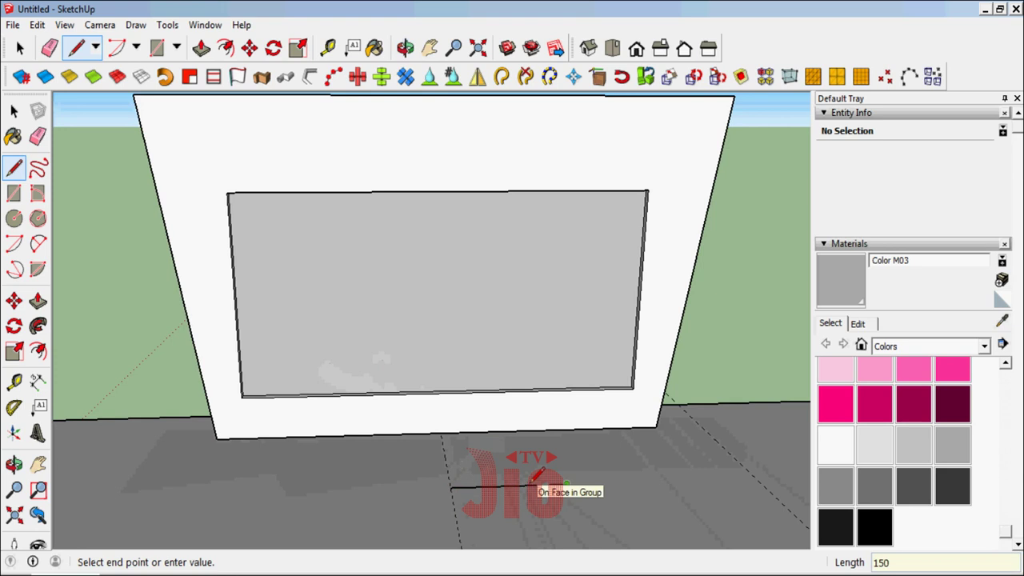
key("Return")
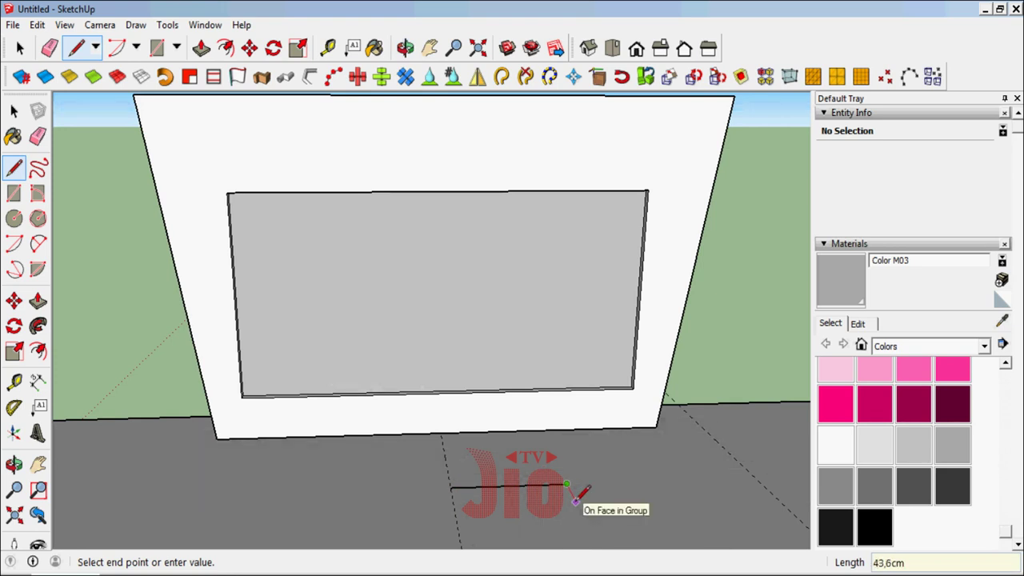
left_click(14, 167)
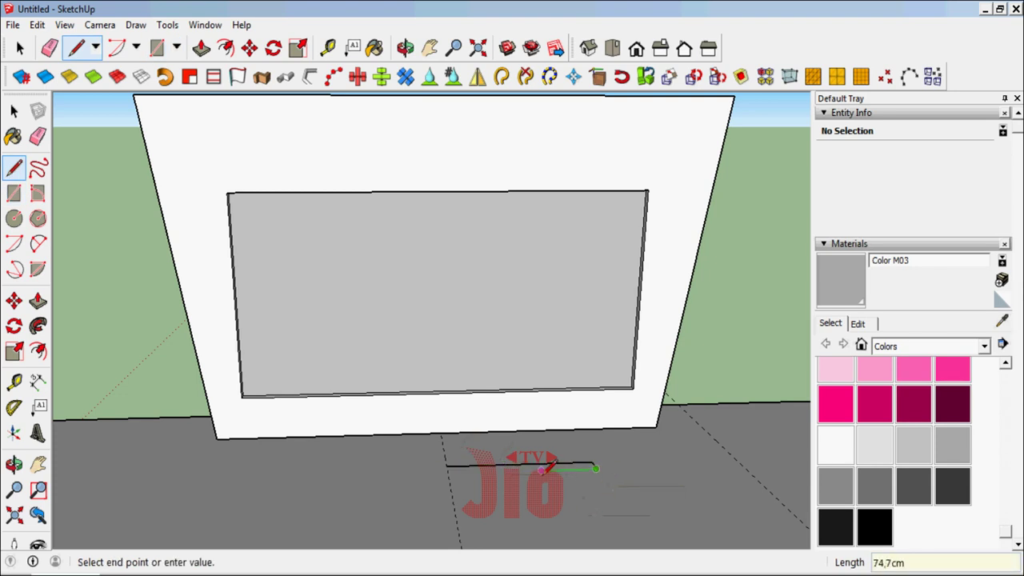
key("Return")
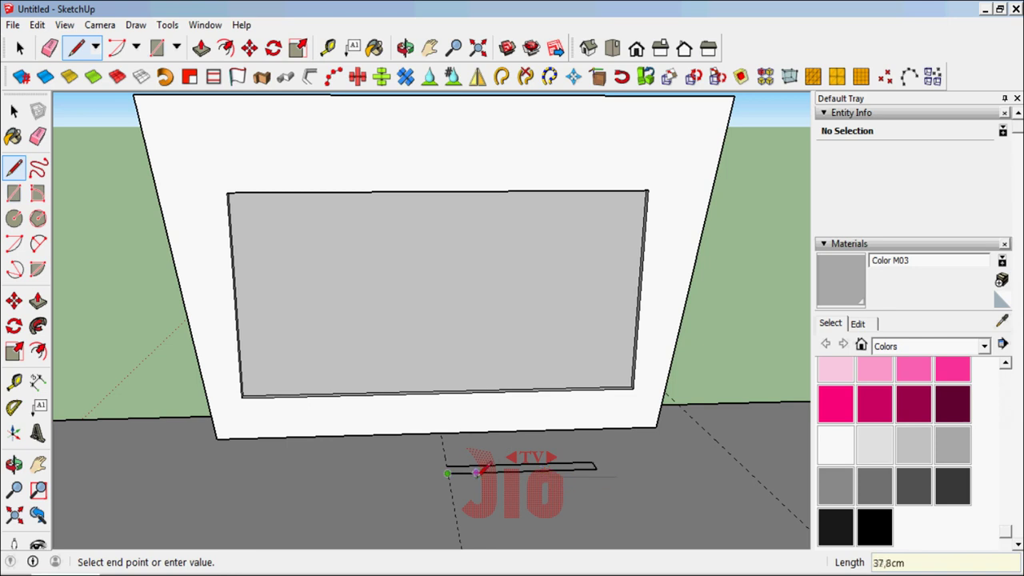
left_click(447, 471)
mouse_move(447, 472)
middle_mouse_down()
mouse_move(440, 560)
mouse_move(476, 569)
middle_mouse_up()
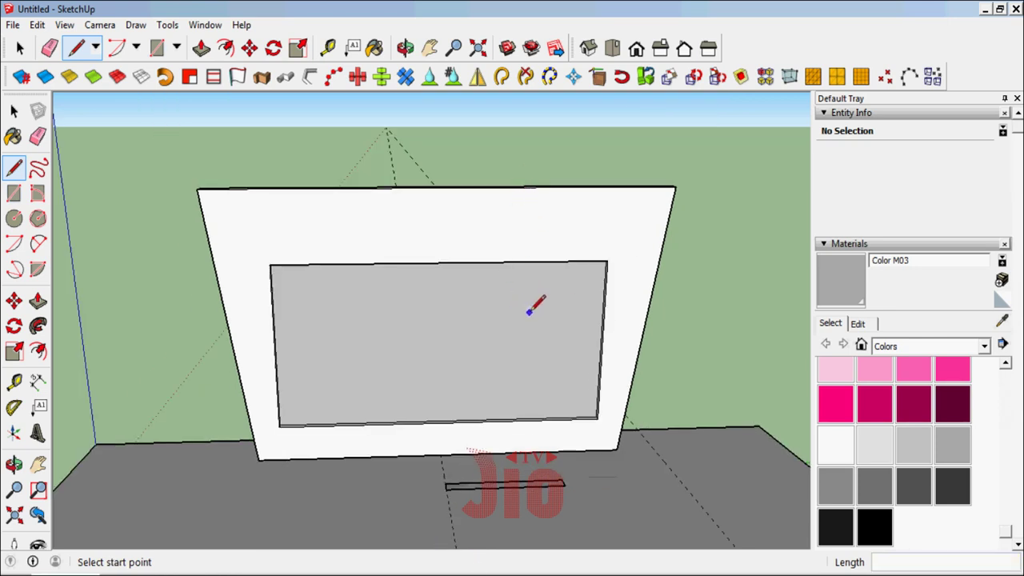
Step: Push/Pull the floor rectangle up 420 cm into a tall box
key("p")
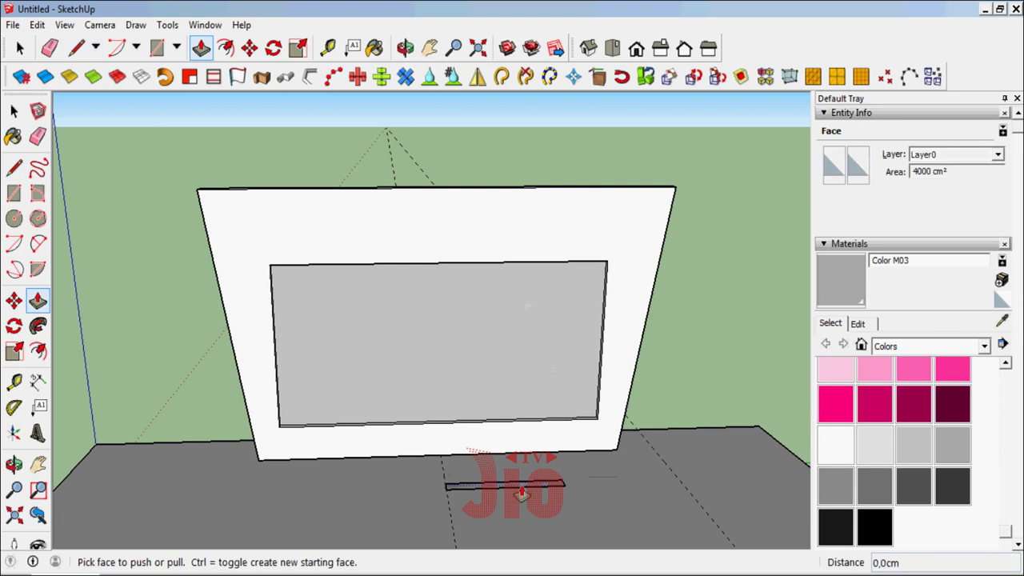
left_click_drag(521, 493, 510, 321)
type("420")
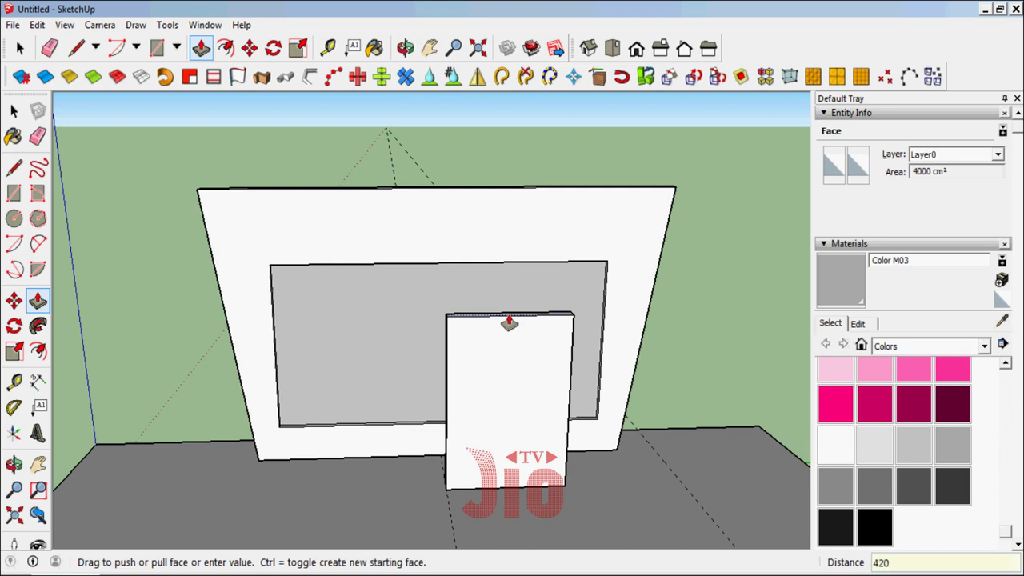
key("Return")
left_click(14, 464)
mouse_move(418, 309)
left_mouse_down()
mouse_move(669, 267)
mouse_move(359, 283)
mouse_move(309, 313)
left_mouse_up()
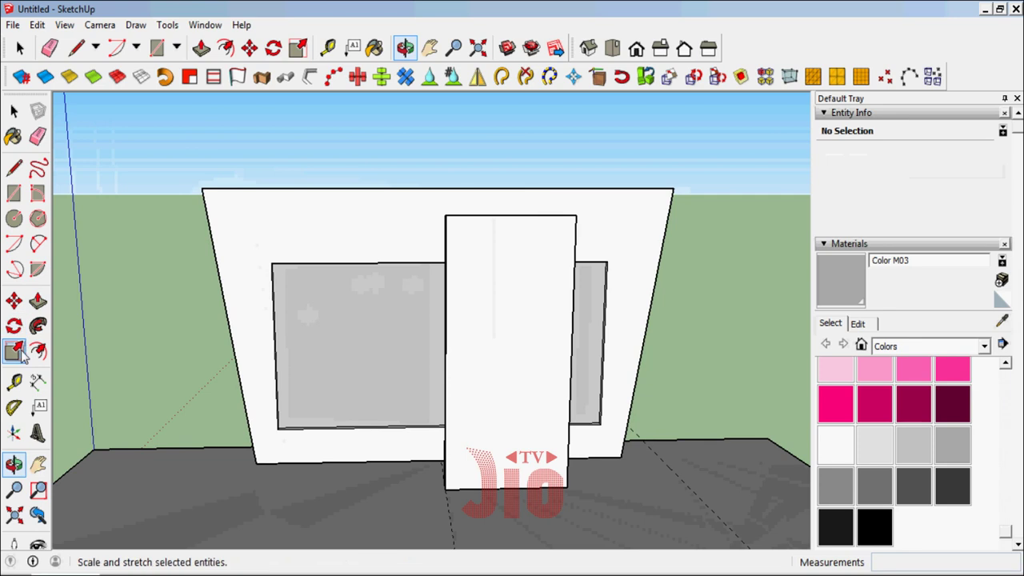
Step: Select all of the back wall's geometry and make it a group
left_click(13, 110)
left_click(276, 240)
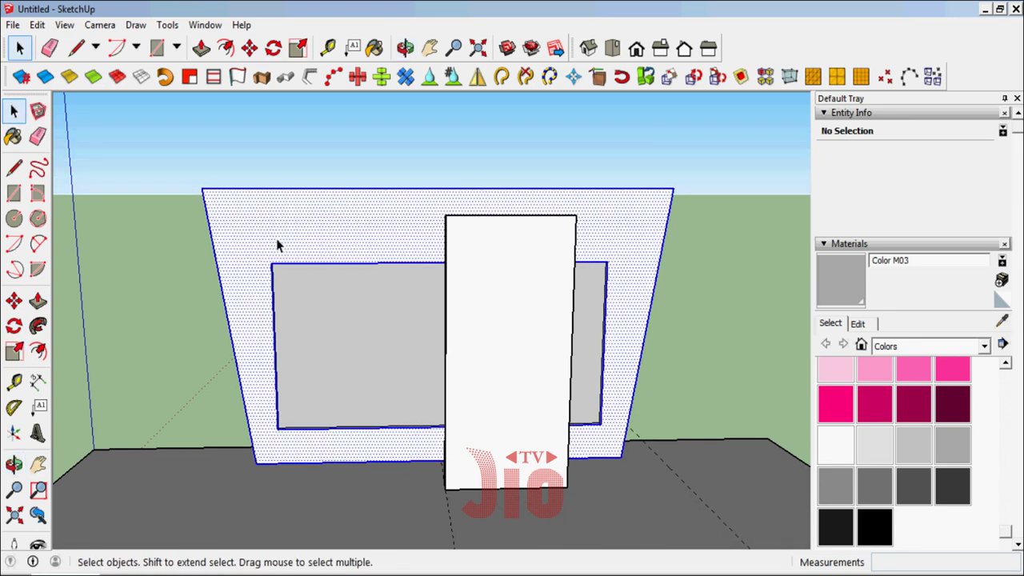
triple_click(276, 241)
right_click(277, 241)
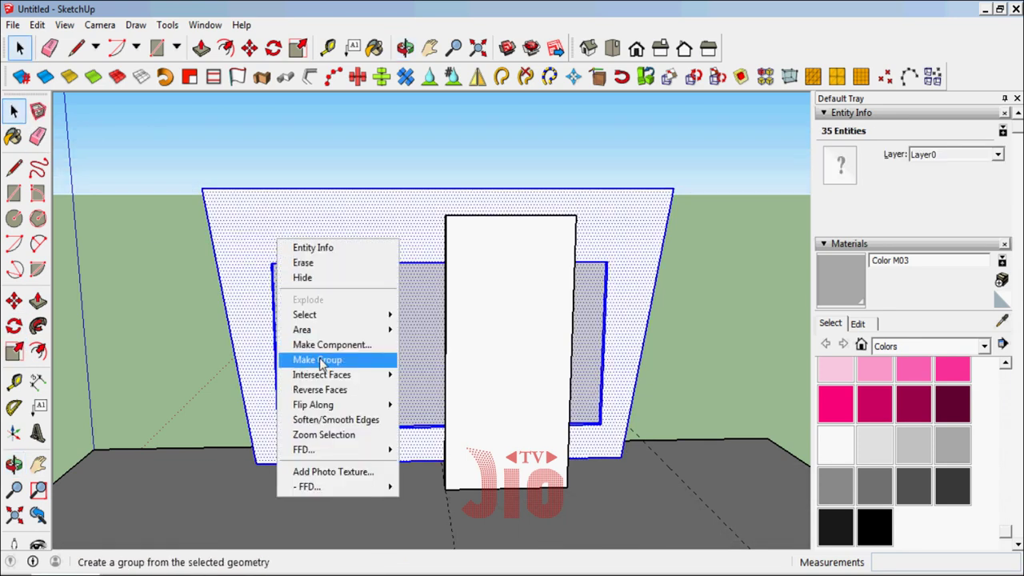
left_click(320, 363)
scroll(359, 231, "up", 1)
scroll(351, 215, "up", 1)
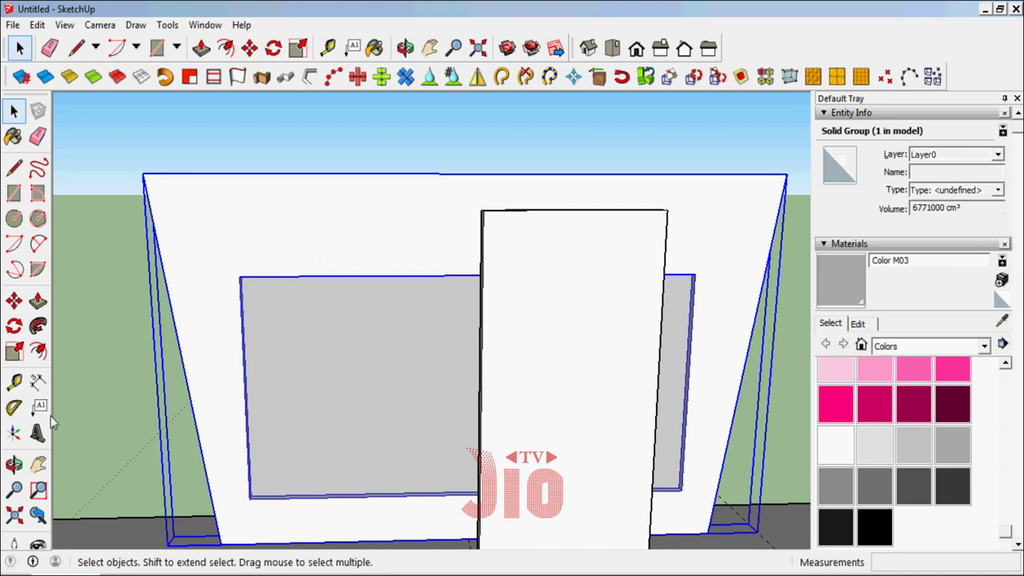
scroll(334, 373, "down", 2)
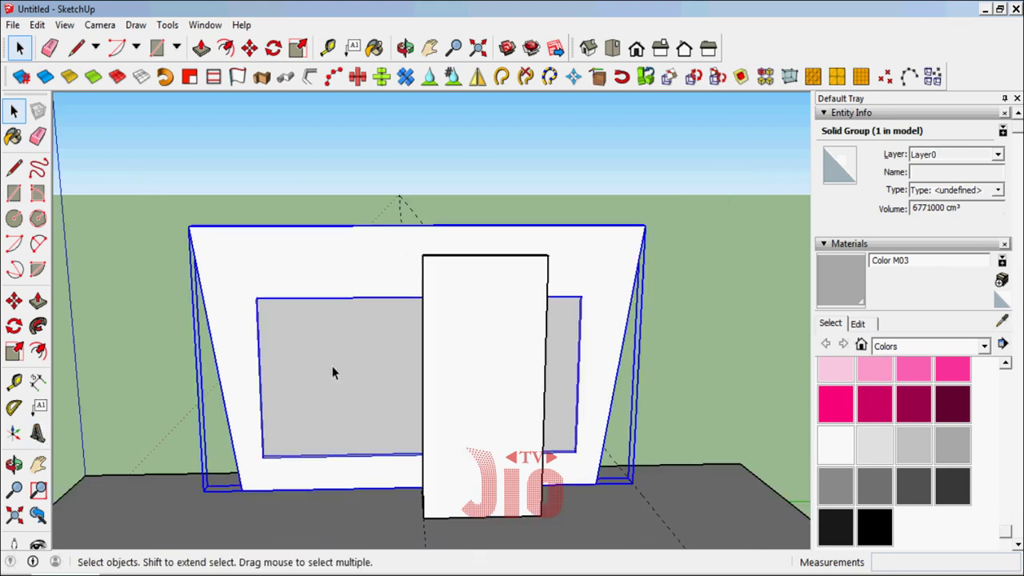
Step: Move the tall box beside the wall's right side
triple_click(477, 396)
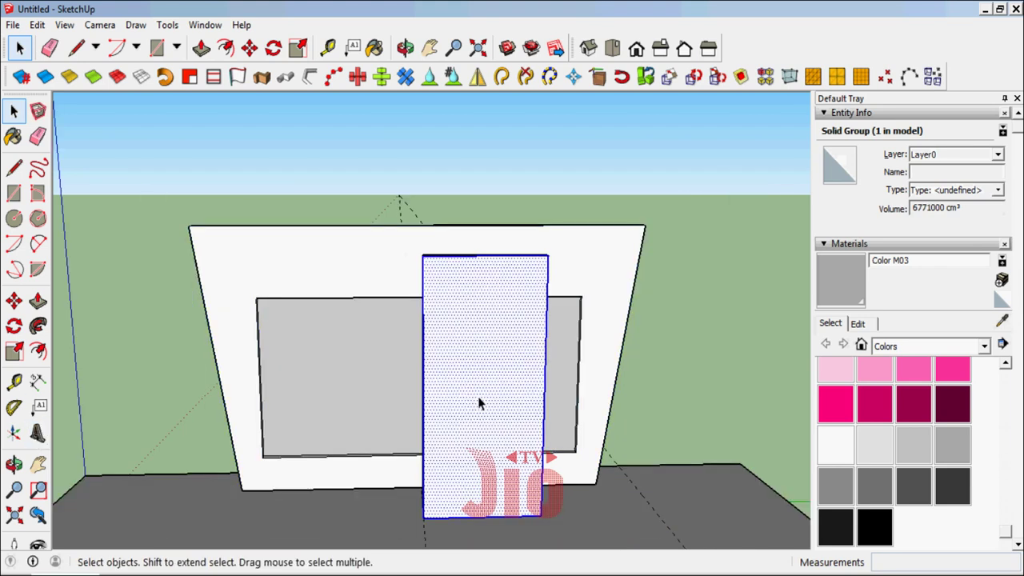
left_click(14, 300)
left_click(669, 486)
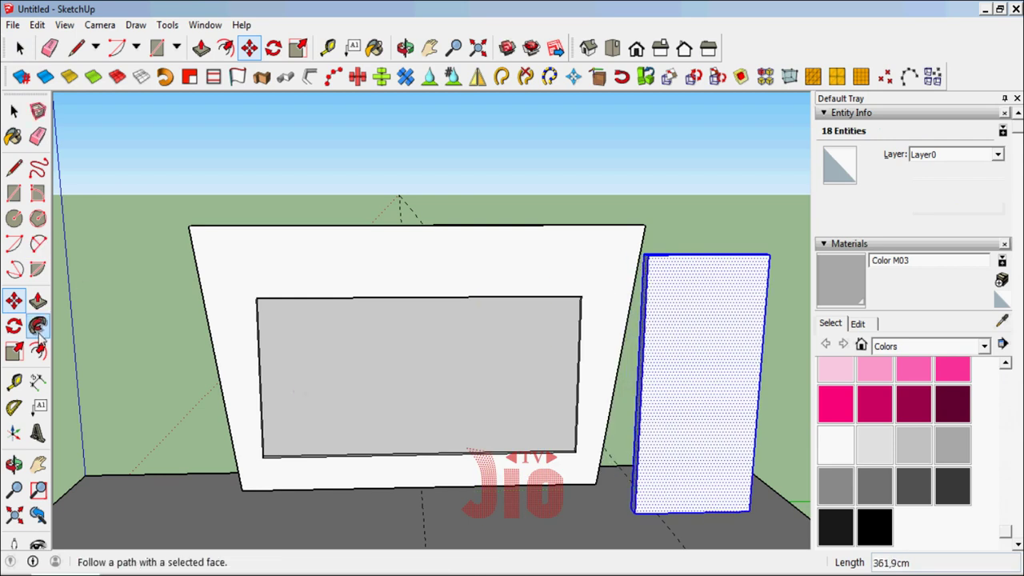
left_click(36, 432)
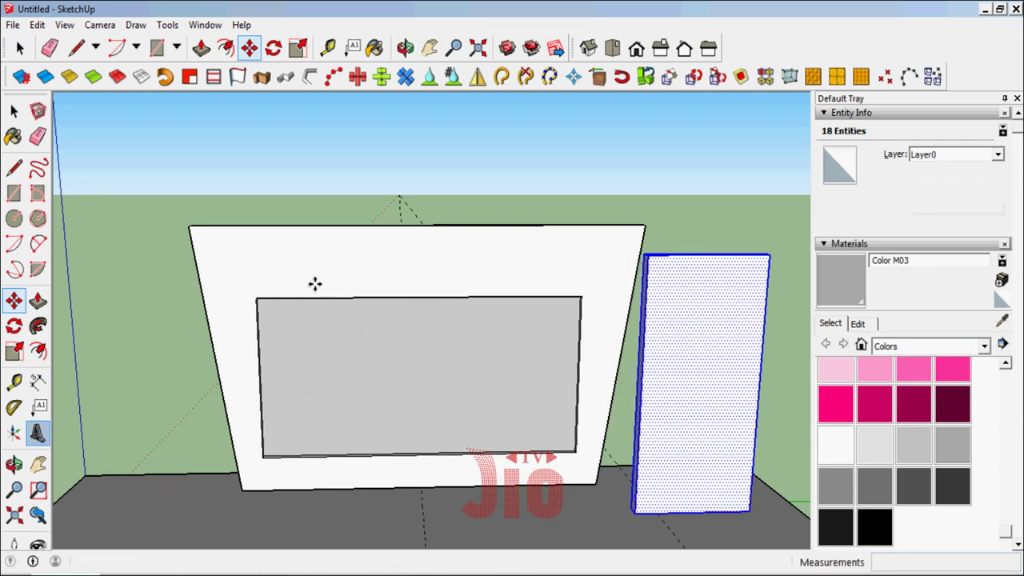
Step: Place bold 3D text 'CONGRESS JIO TV 2020' above the screen and paint it Color M08
type("CONGRESS JIO TV 2020")
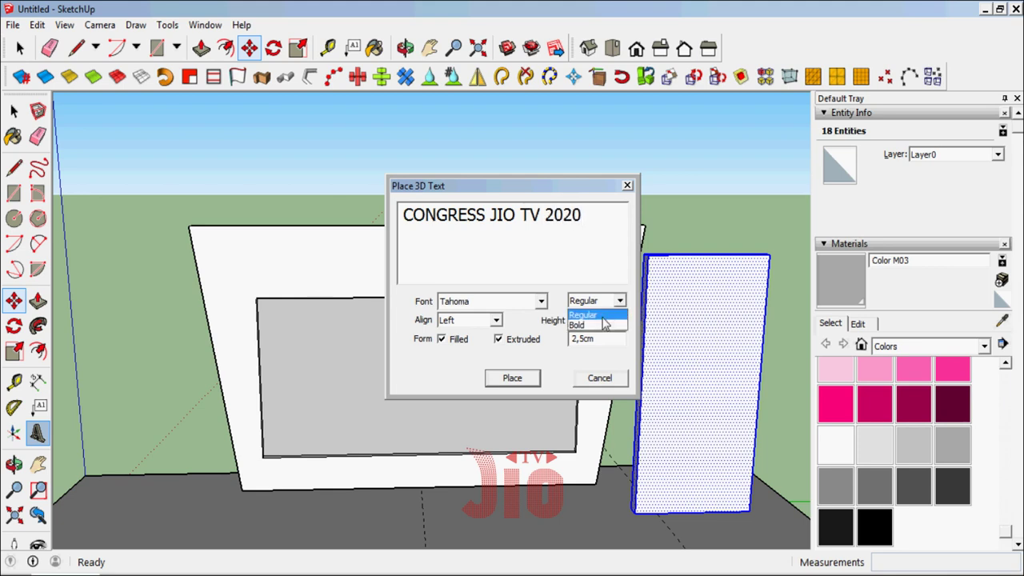
left_click(591, 325)
left_click(513, 378)
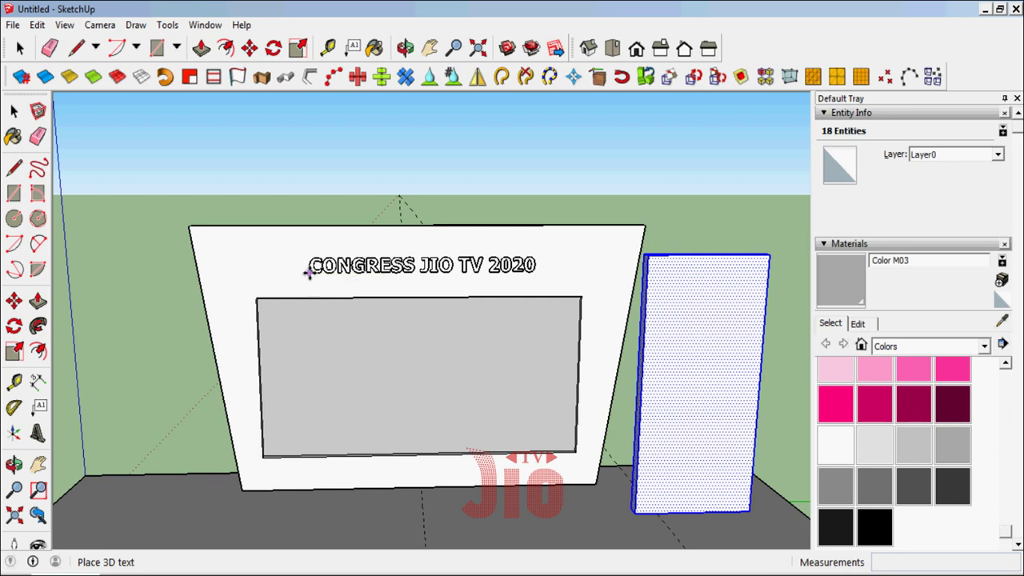
left_click(308, 273)
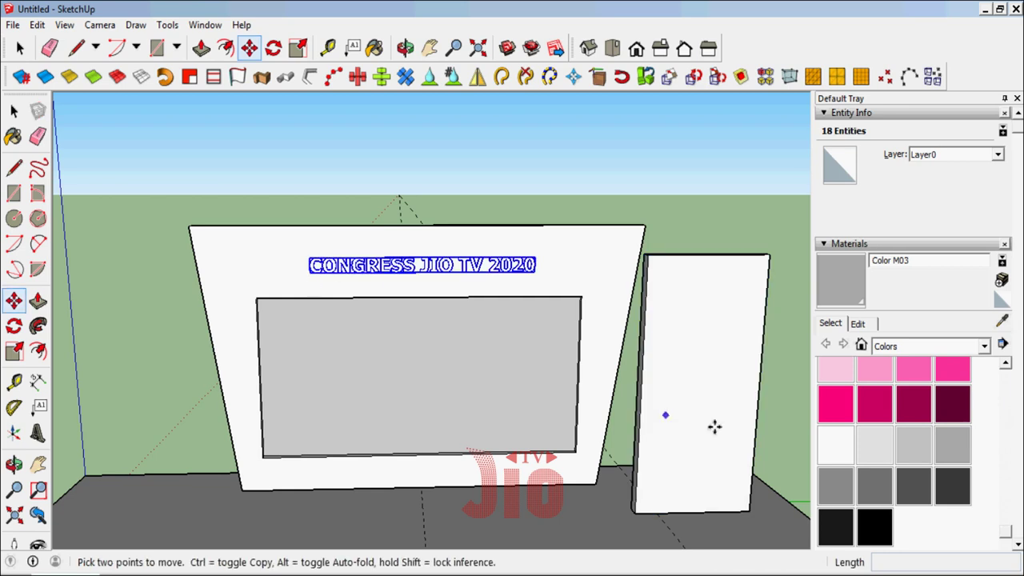
left_click(850, 522)
left_click(442, 261)
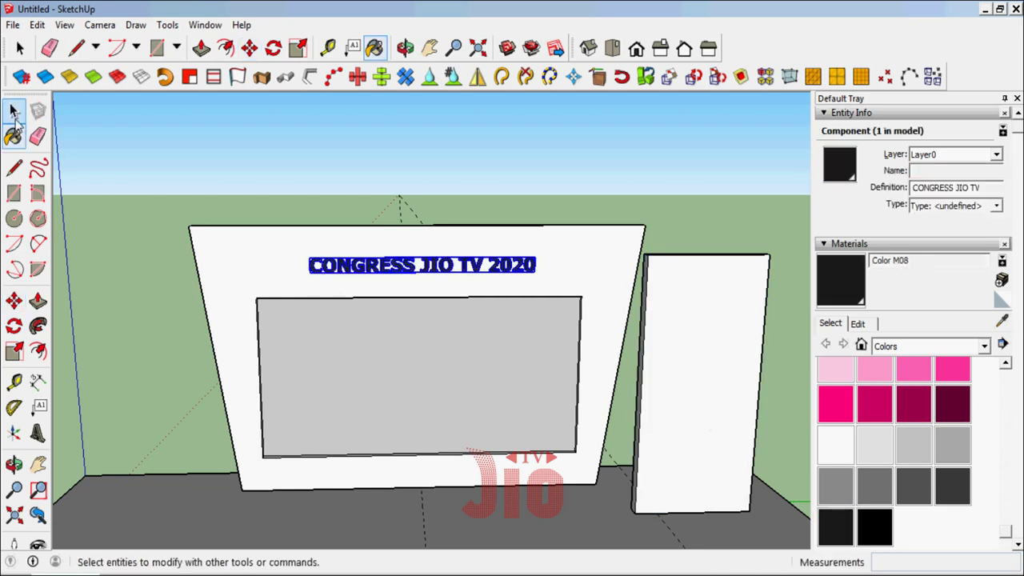
left_click(14, 111)
left_click(428, 185)
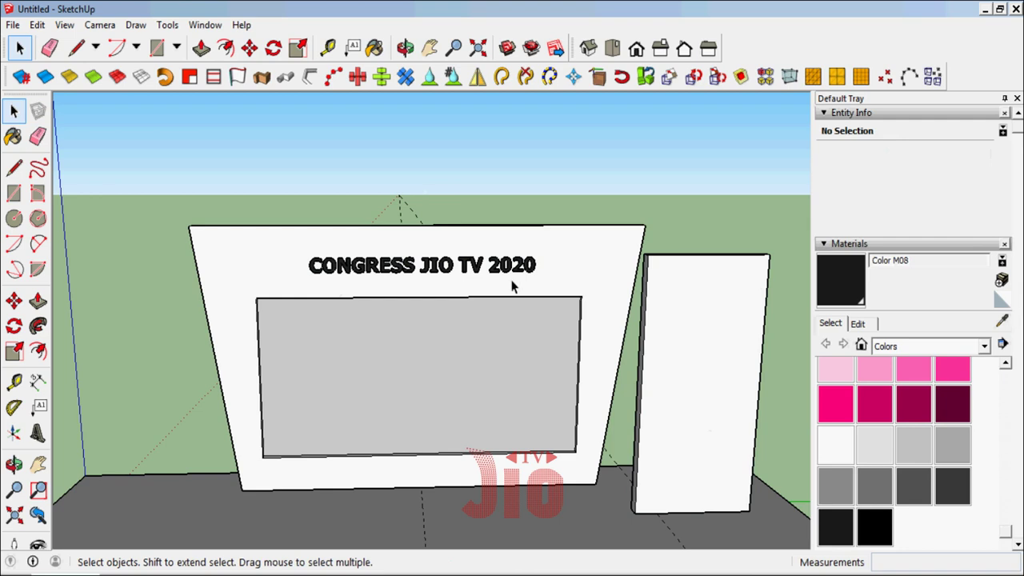
Step: Place a guide 70 cm in from the side panel's right edge
left_click(724, 448)
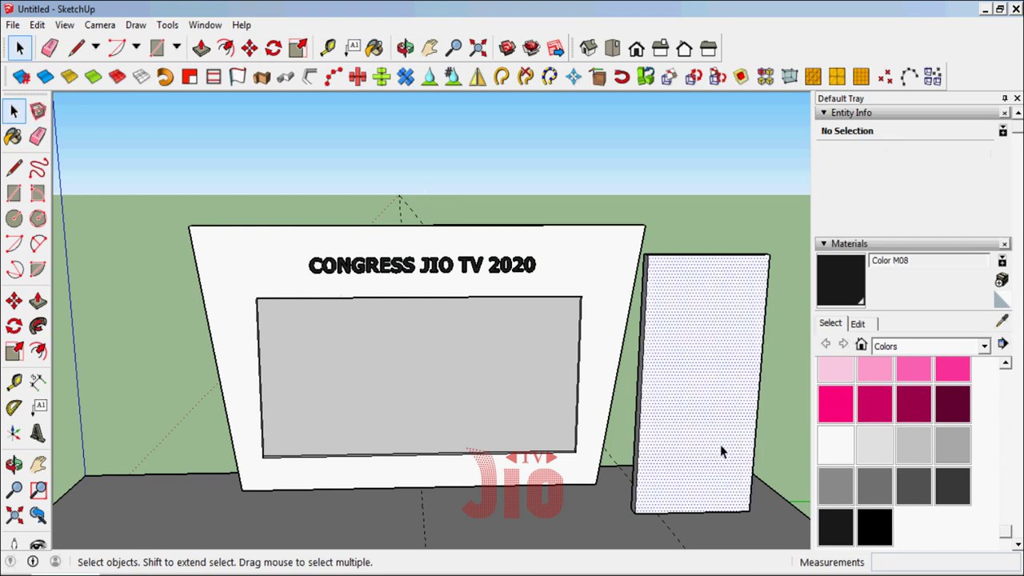
scroll(392, 416, "up", 2)
scroll(475, 383, "up", 2)
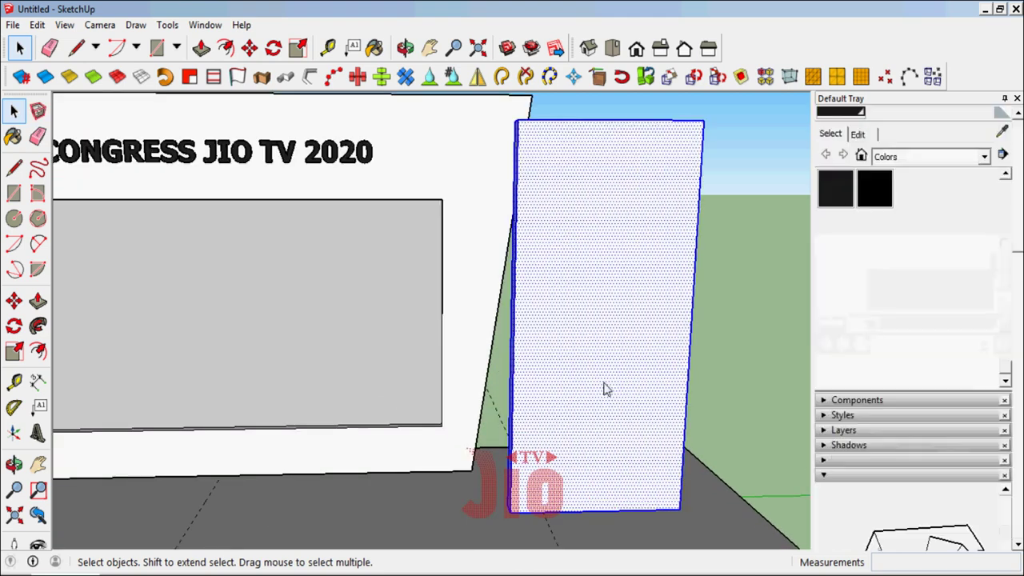
left_click(13, 382)
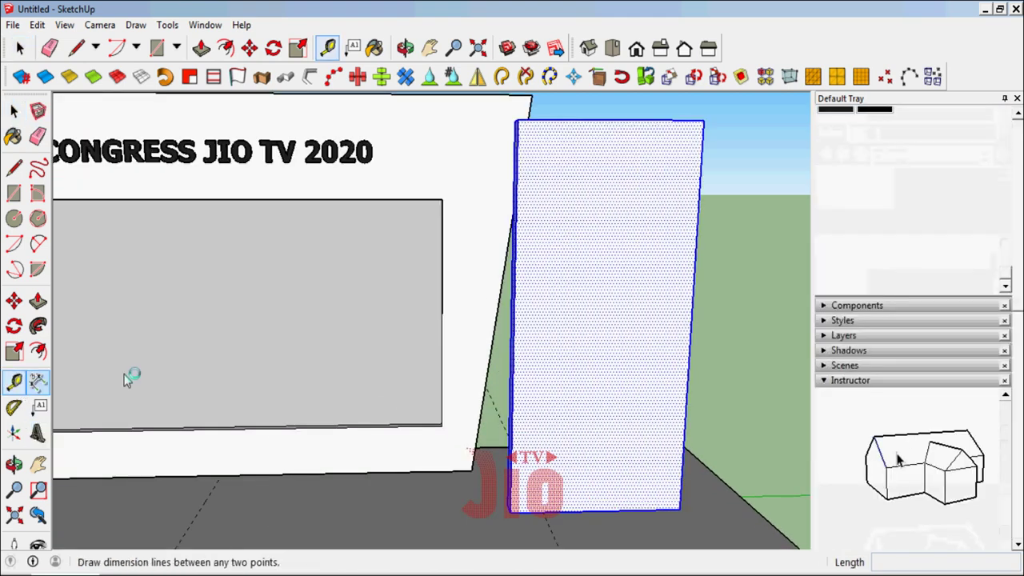
left_click(691, 312)
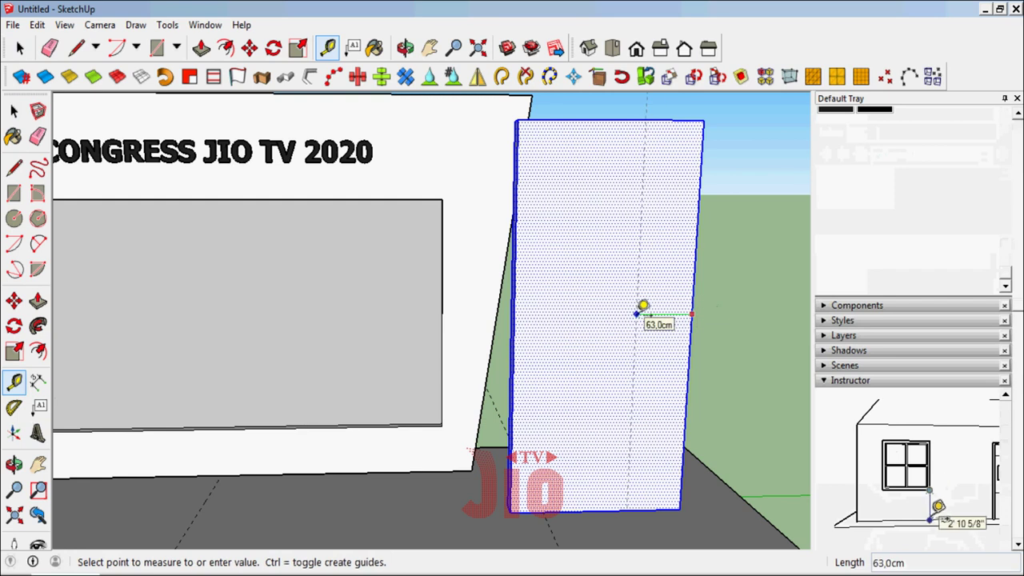
key("Return")
Step: Draw a diagonal from the panel's top-right corner and push the triangle back 20 cm
left_click(13, 166)
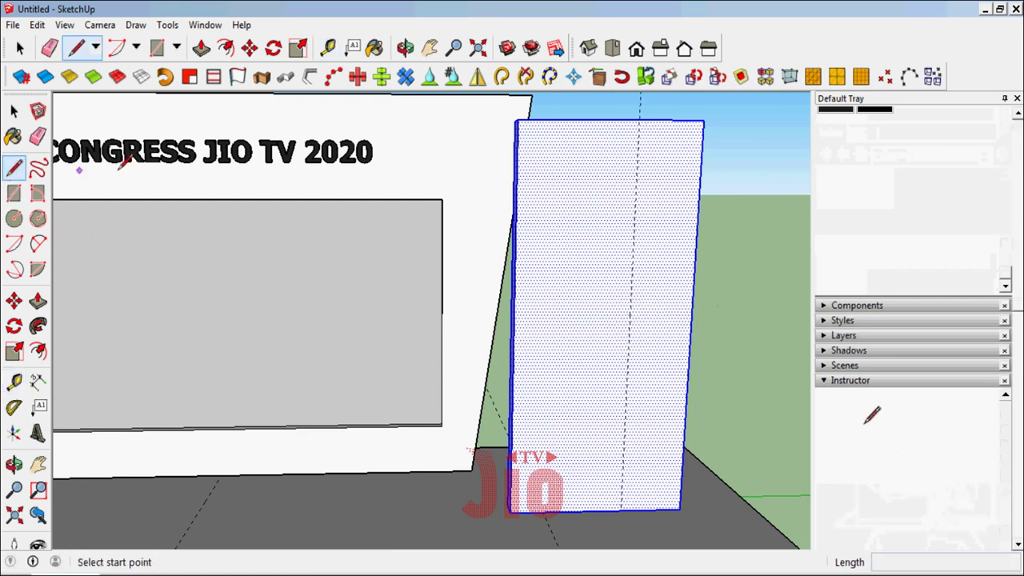
left_click(703, 120)
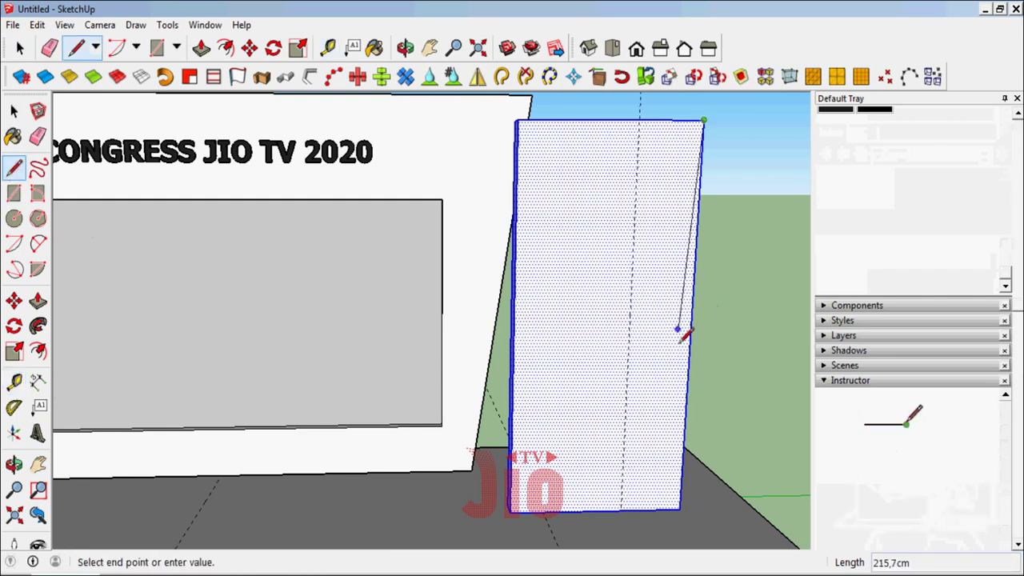
left_click(621, 509)
key("p")
left_click(663, 498)
left_click(645, 418)
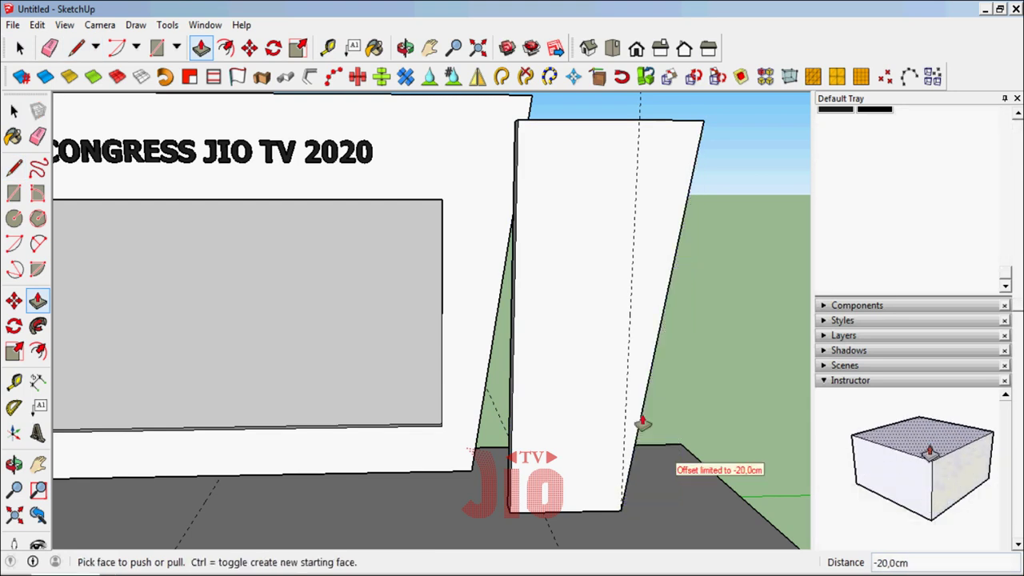
scroll(348, 440, "down", 3)
scroll(347, 439, "down", 1)
Step: Make the tapered side panel geometry a group
left_click(14, 111)
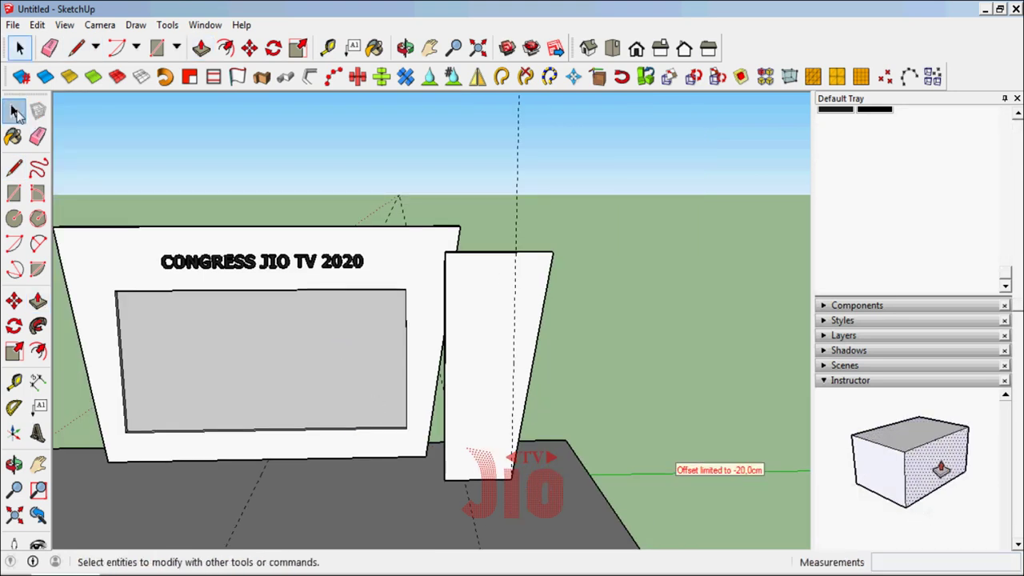
left_click(456, 357)
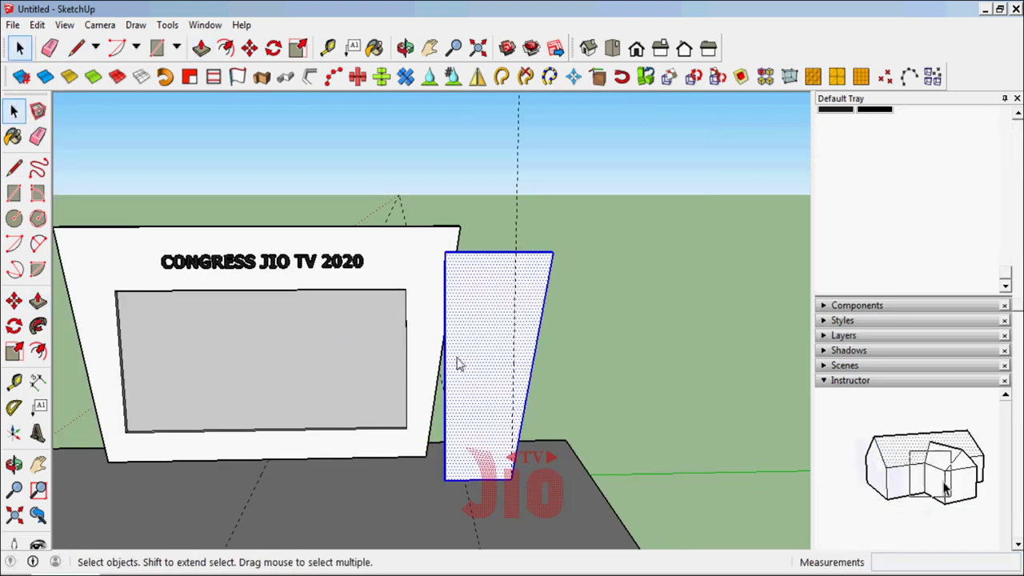
right_click(481, 284)
left_click(527, 408)
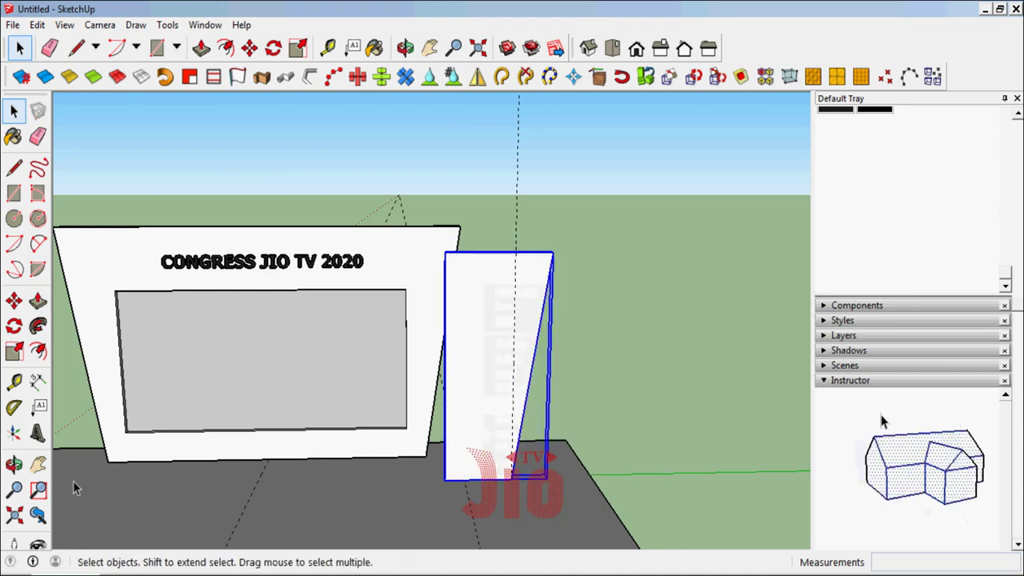
left_click(13, 464)
mouse_move(594, 359)
left_mouse_down()
mouse_move(69, 434)
mouse_move(504, 465)
mouse_move(366, 496)
mouse_move(402, 379)
left_mouse_up()
Step: Lower the tapered side panel group down onto the stage floor
scroll(503, 465, "up", 3)
left_click(14, 300)
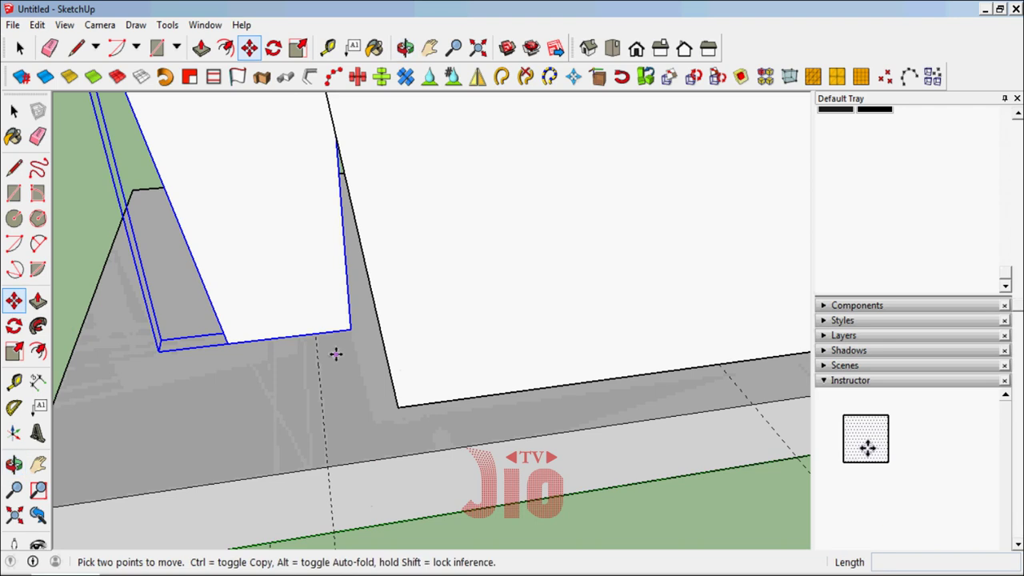
left_click(312, 322)
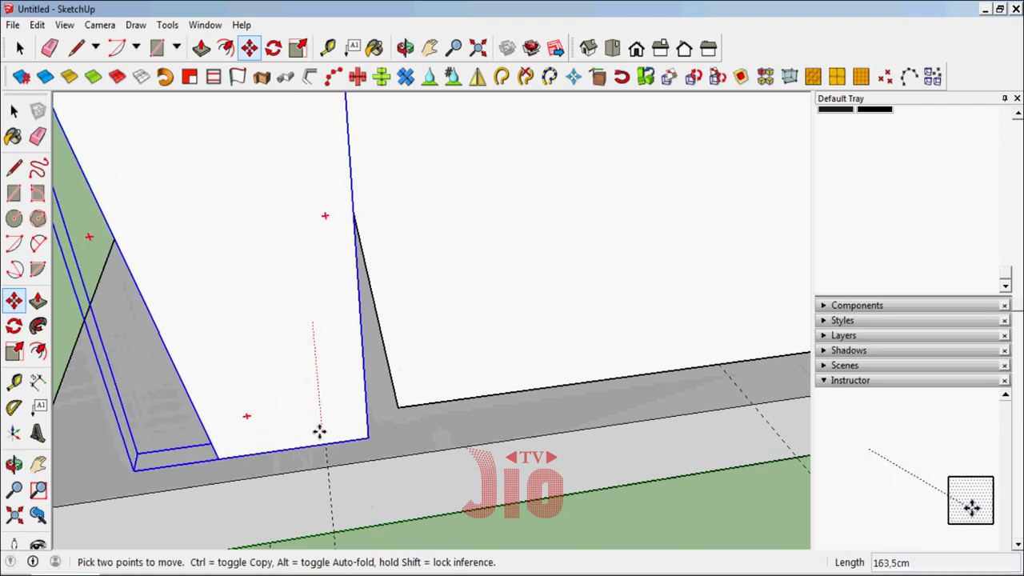
left_click(318, 432)
scroll(360, 431, "up", 3)
Step: Measure from the stage edge corner to the panel's bottom corner
left_click(14, 382)
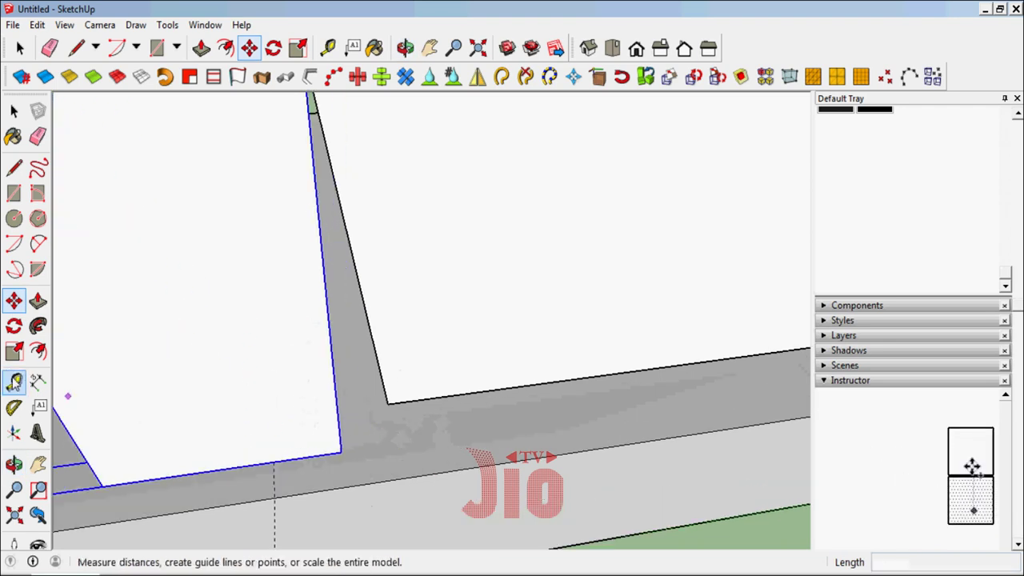
left_click(14, 167)
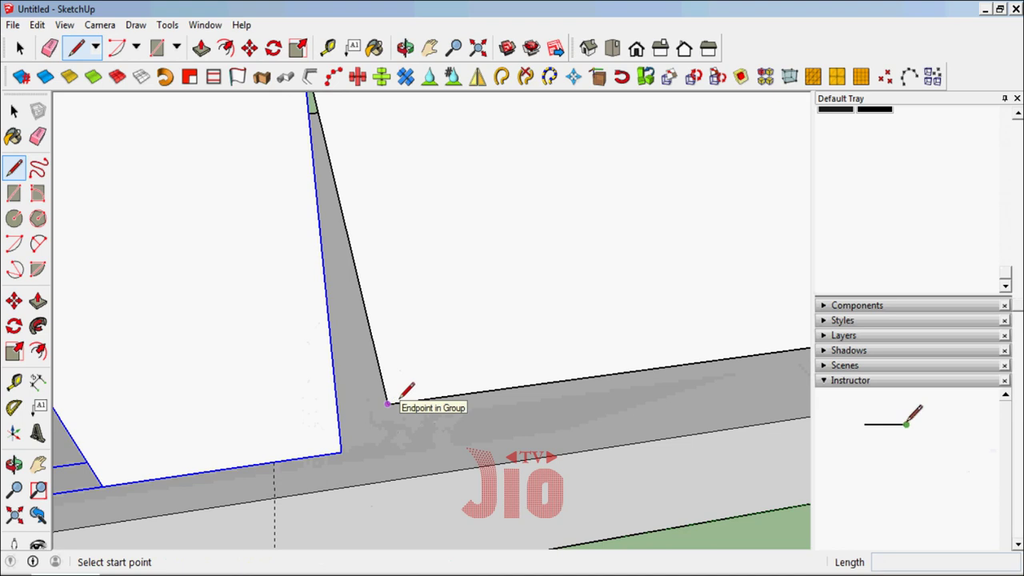
middle_click_drag(387, 403, 404, 396)
left_click(13, 382)
mouse_move(320, 448)
middle_mouse_down()
mouse_move(430, 464)
mouse_move(258, 434)
middle_mouse_up()
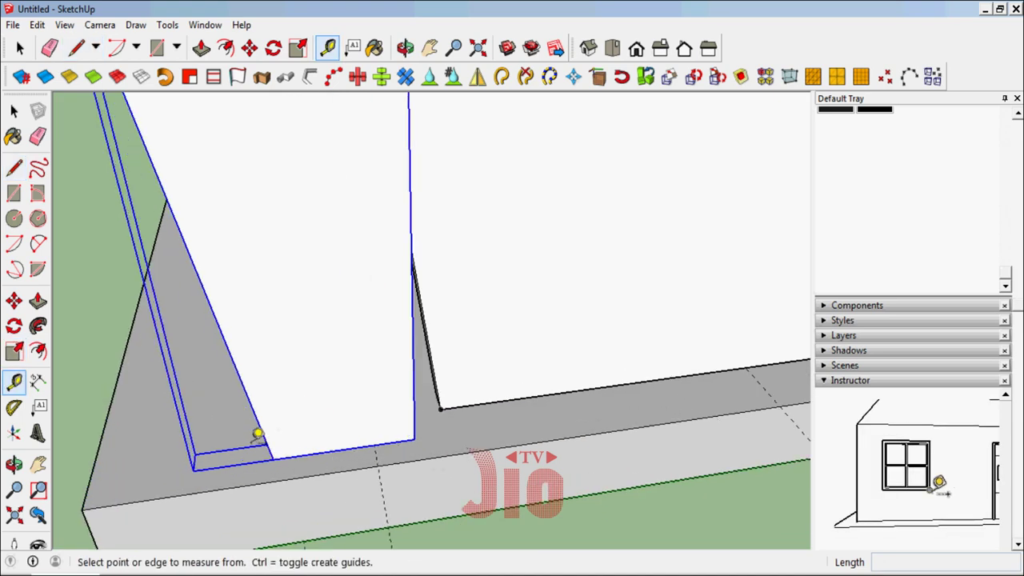
left_click(88, 486)
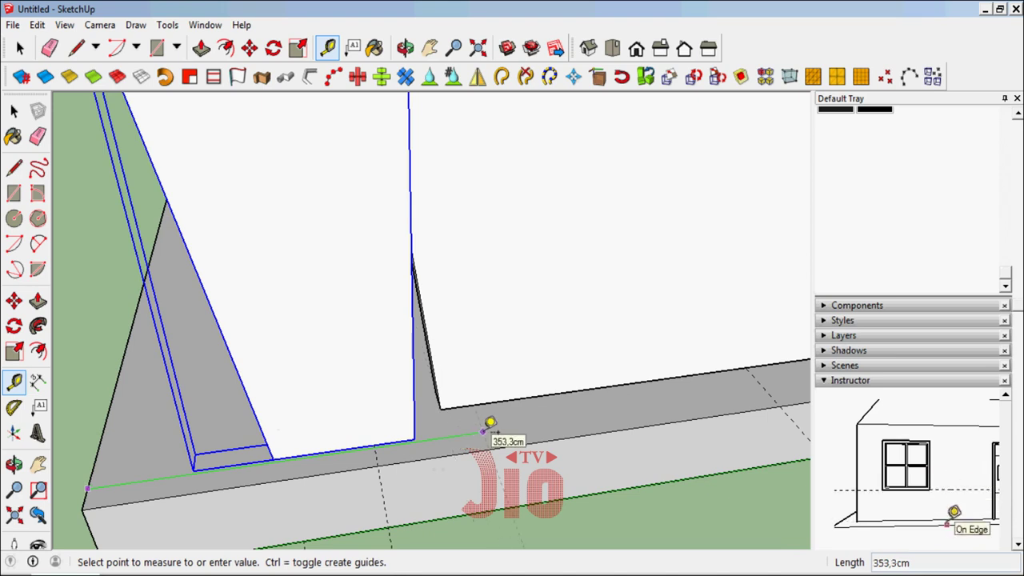
type("350")
key("Return")
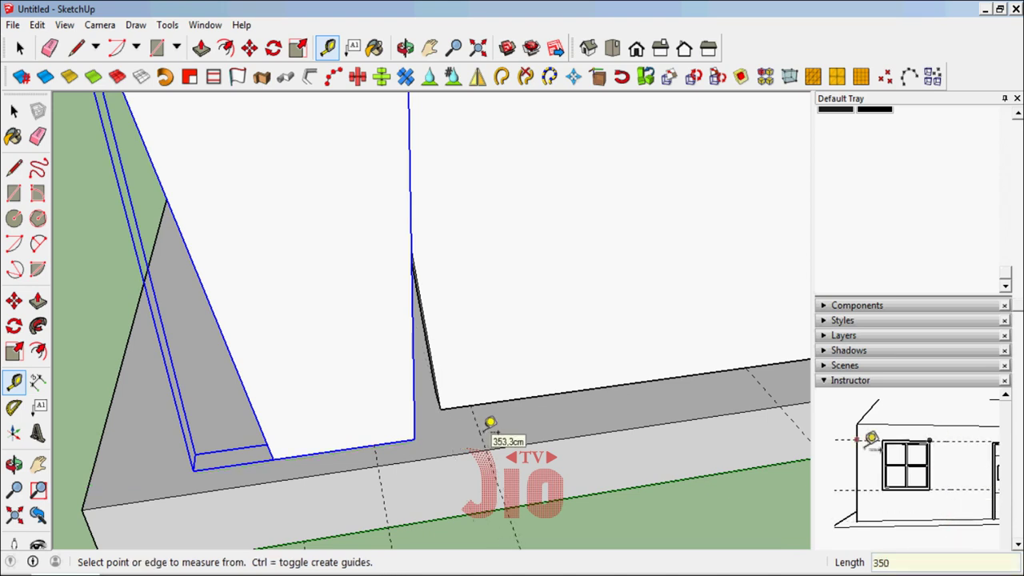
Step: Slide the panel 61,9 cm over so it sits against the LED wall
left_click(14, 300)
scroll(422, 434, "up", 2)
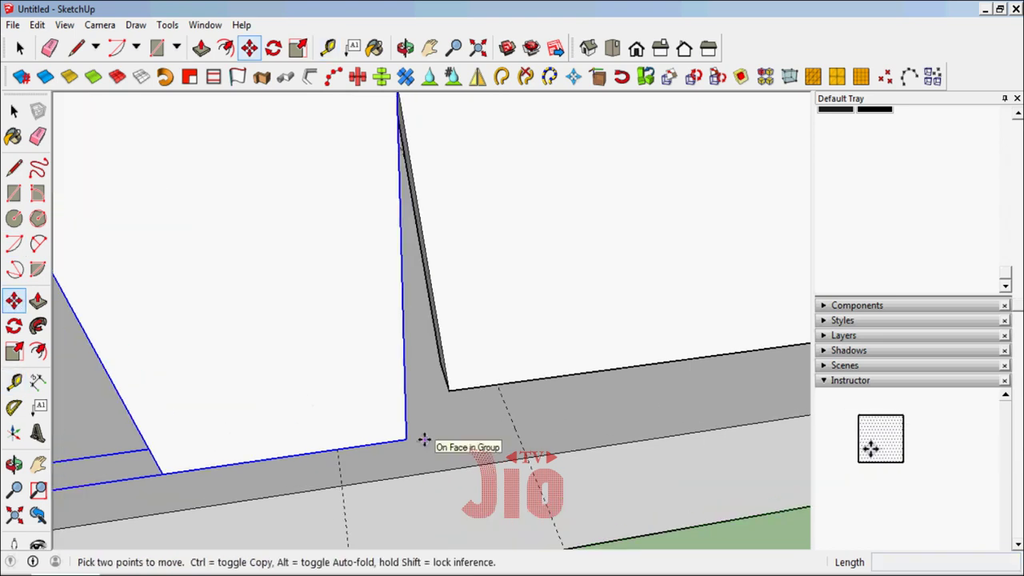
scroll(396, 439, "up", 1)
left_click(396, 439)
left_click(557, 415)
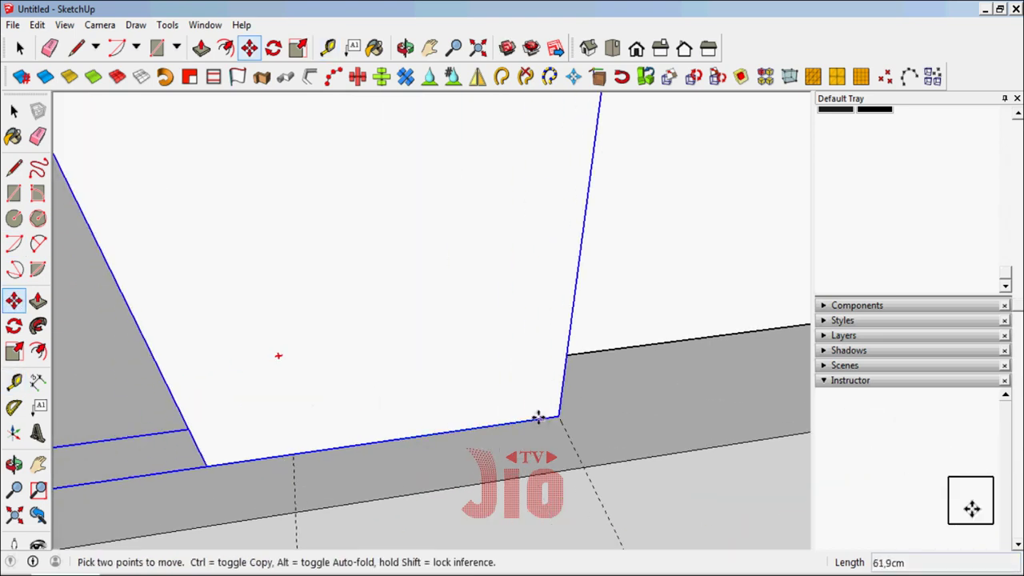
left_click(13, 465)
mouse_move(229, 368)
left_mouse_down()
mouse_move(549, 380)
mouse_move(512, 357)
mouse_move(521, 293)
mouse_move(343, 292)
mouse_move(356, 337)
mouse_move(269, 347)
mouse_move(354, 360)
mouse_move(589, 364)
mouse_move(548, 400)
mouse_move(253, 425)
left_mouse_up()
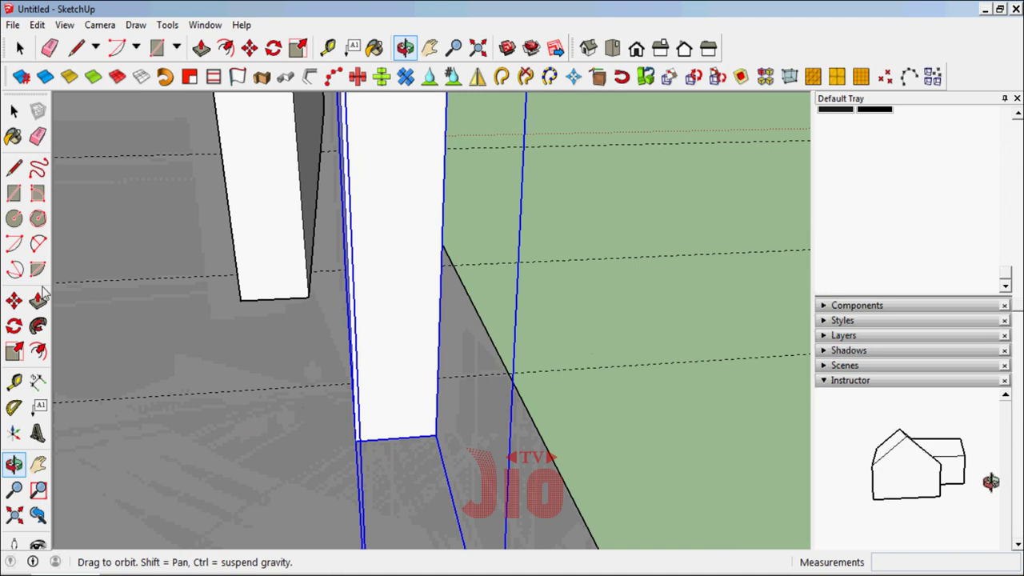
Step: Nudge the panel group into place right beside the wall, then view the whole stage
left_click(13, 300)
scroll(443, 388, "up", 2)
left_click(399, 384)
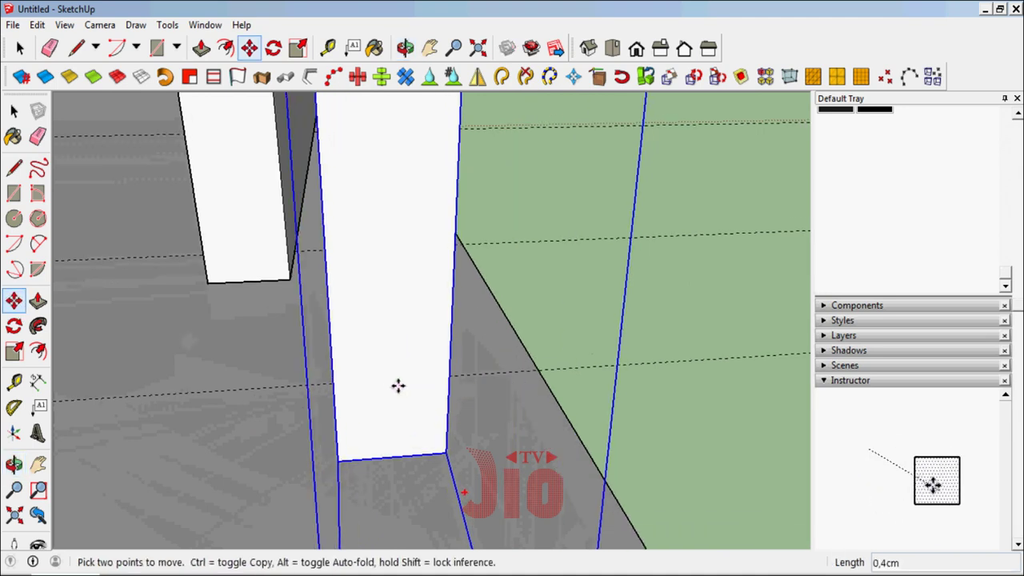
scroll(558, 334, "down", 2)
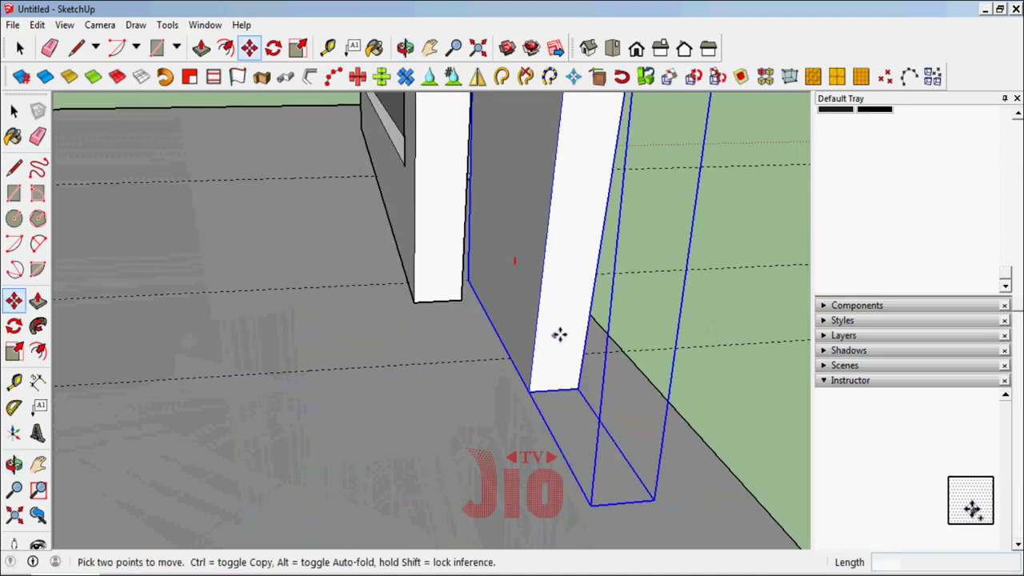
scroll(576, 357, "up", 2)
scroll(560, 355, "up", 1)
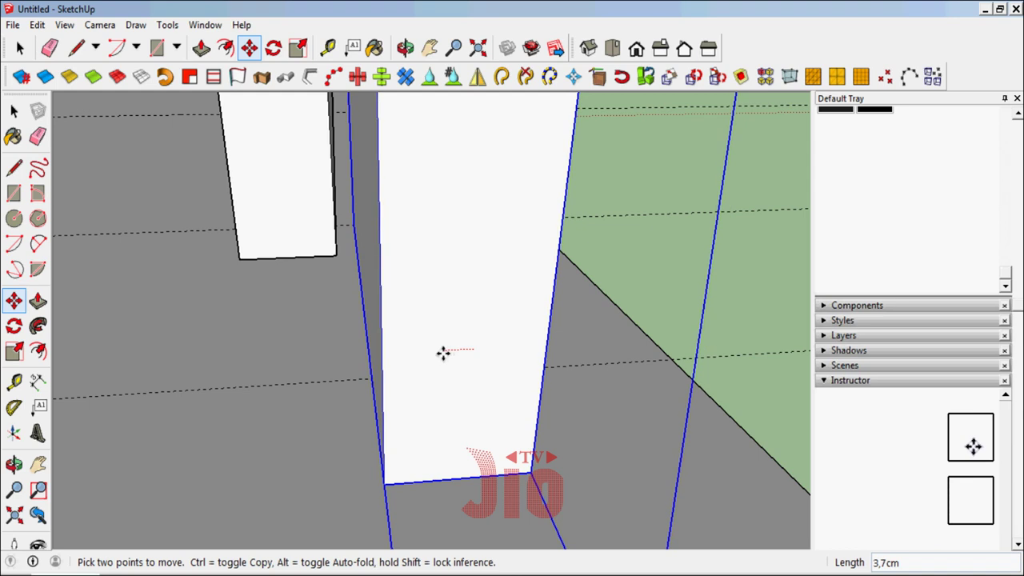
left_click(442, 352)
scroll(440, 352, "down", 3)
middle_click_drag(486, 377, 235, 354)
Step: Shift the panel group 5,6 cm along the red axis
scroll(234, 354, "down", 3)
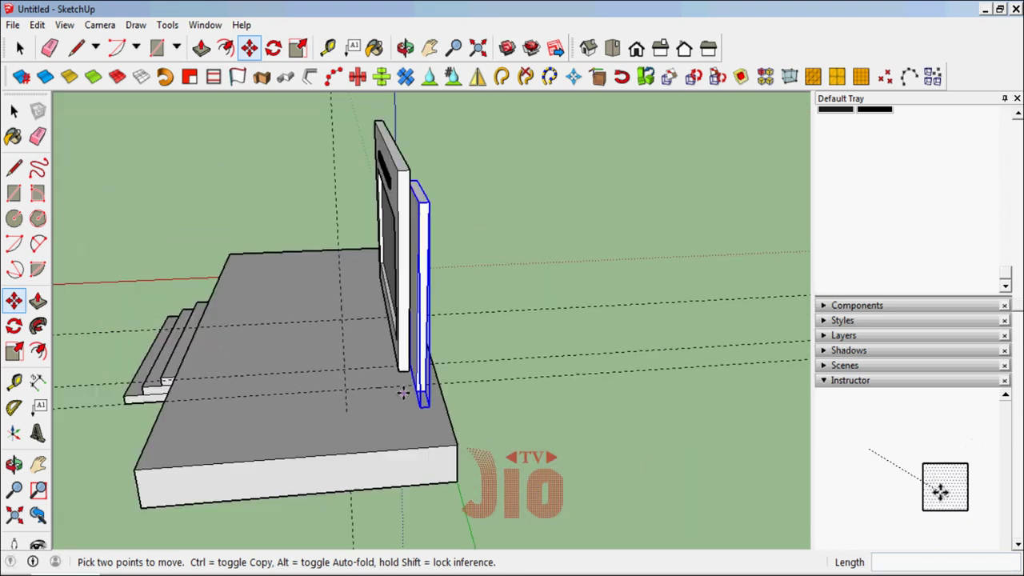
key("l")
key("space")
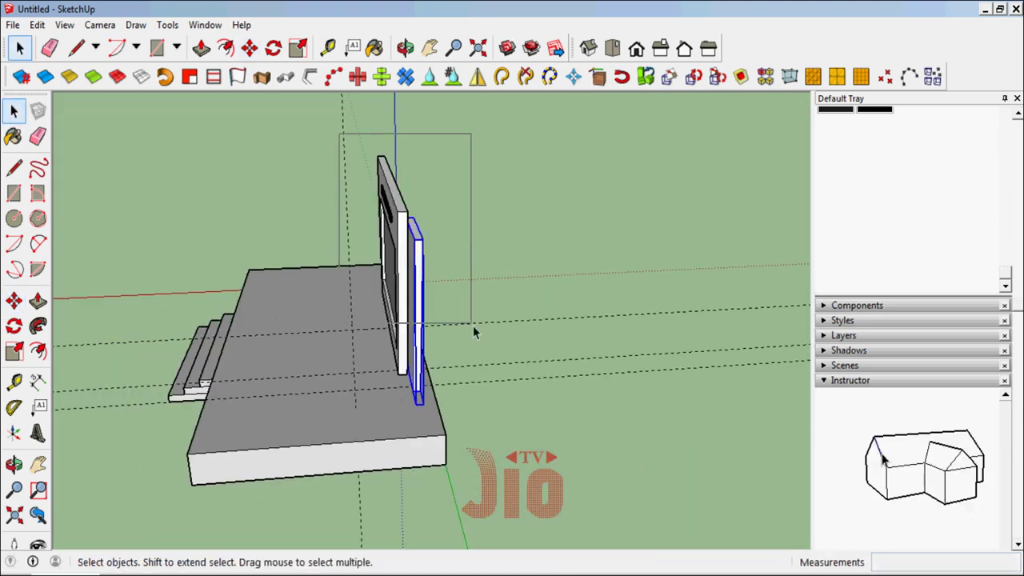
scroll(480, 416, "up", 3)
scroll(354, 358, "up", 2)
scroll(446, 393, "up", 2)
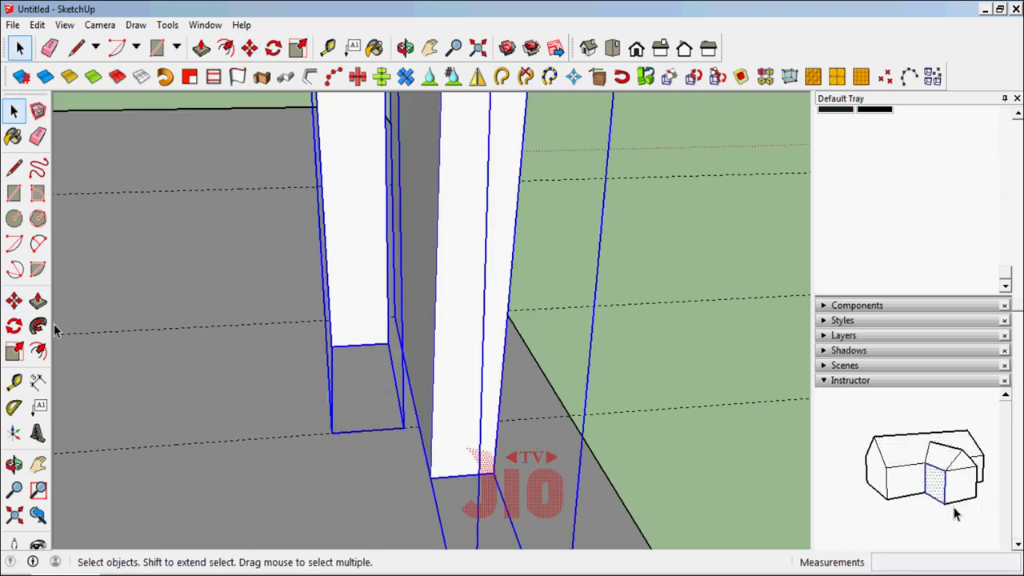
key("m")
left_click(352, 345)
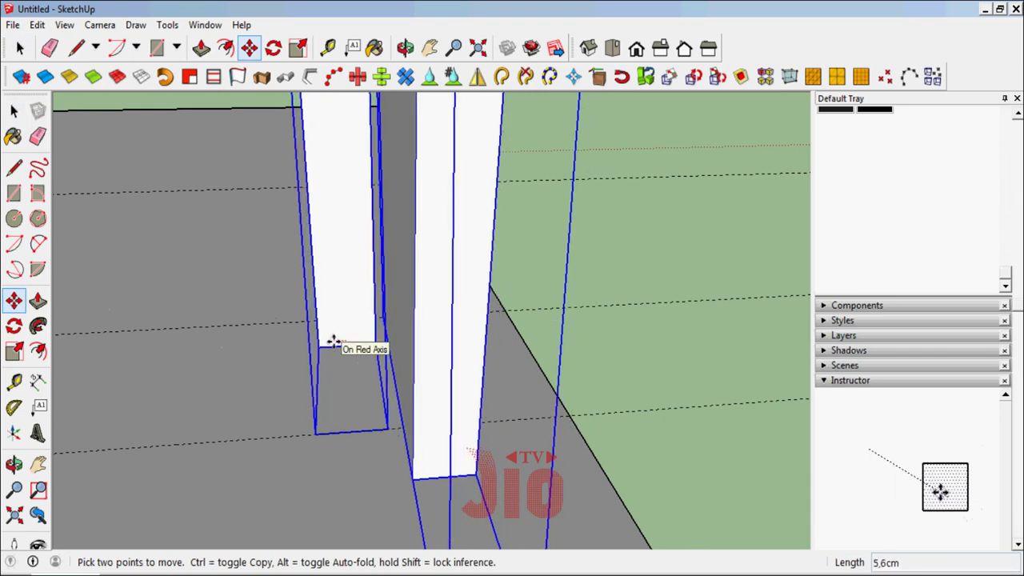
left_click(332, 343)
scroll(331, 342, "down", 3)
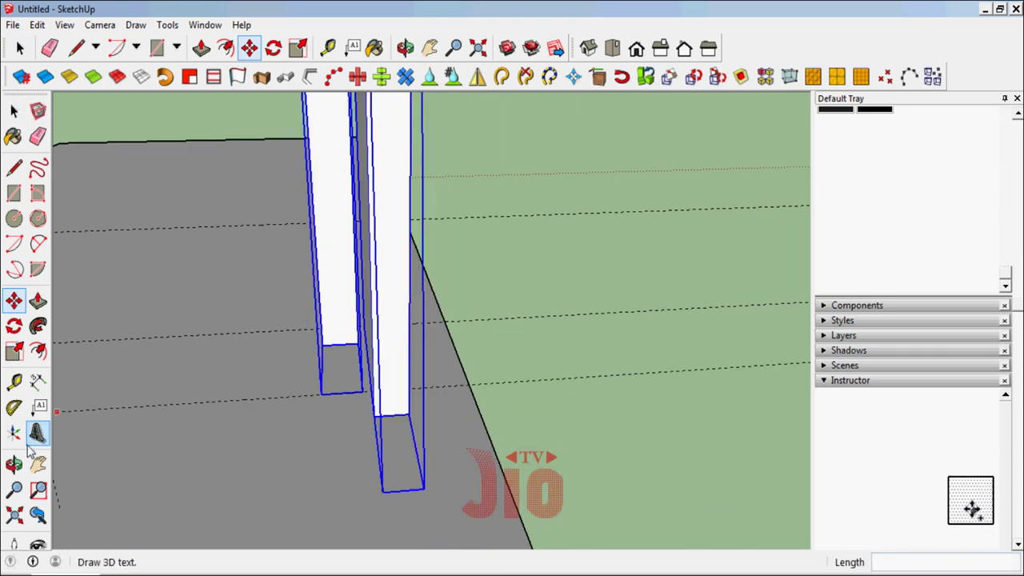
Step: Place a copy of the tapered panel beside the original at the wall's base
left_click(15, 463)
mouse_move(240, 400)
left_mouse_down()
mouse_move(384, 359)
mouse_move(64, 151)
left_mouse_up()
left_click(14, 109)
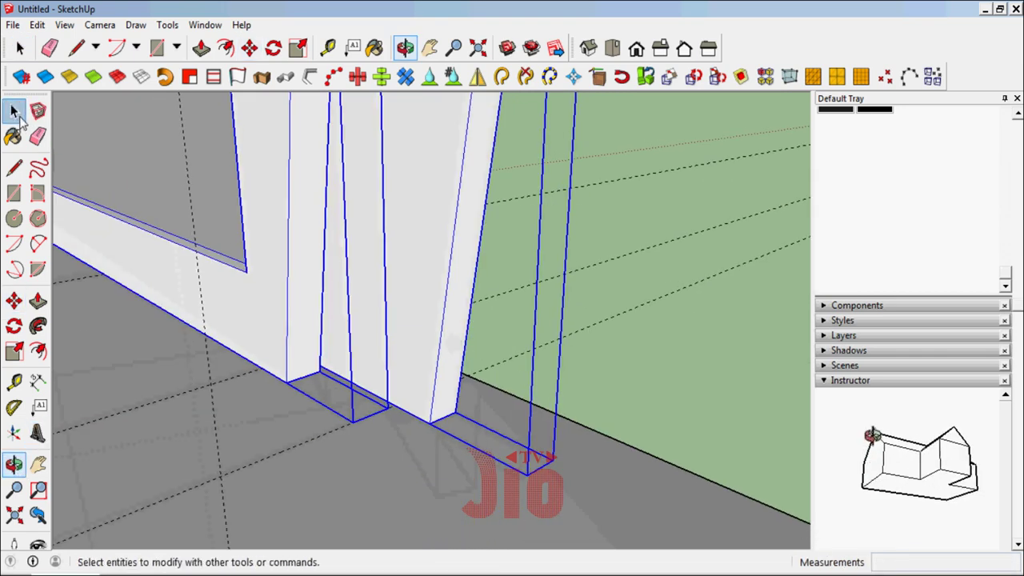
middle_click_drag(441, 272, 264, 468)
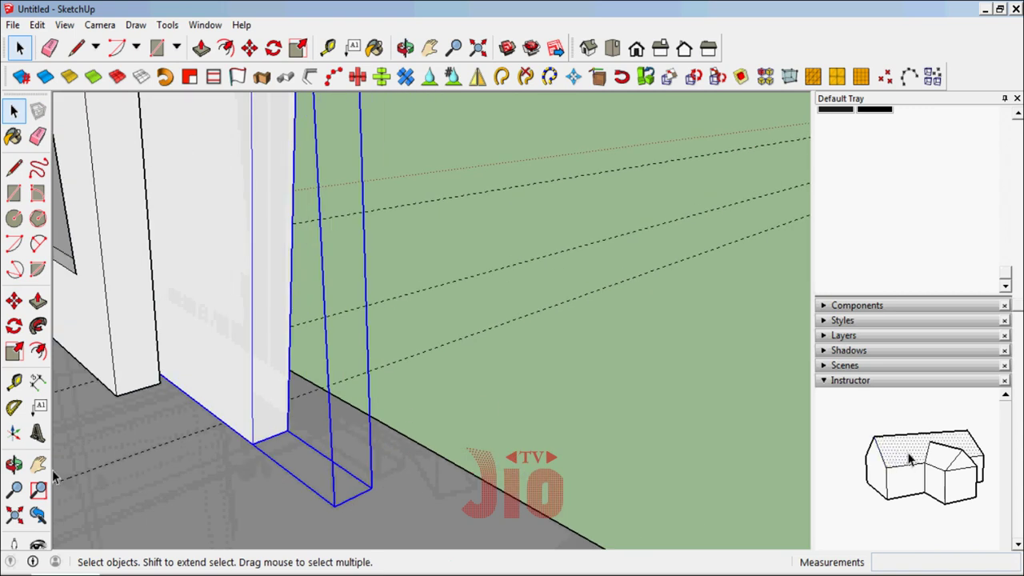
left_click(14, 464)
mouse_move(338, 422)
left_mouse_down()
mouse_move(389, 349)
mouse_move(402, 354)
left_mouse_up()
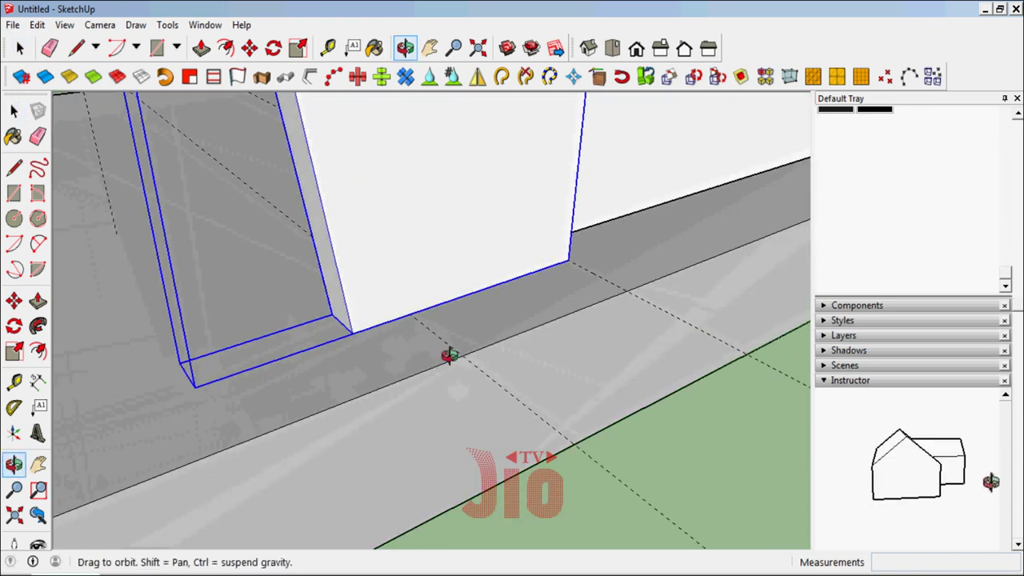
left_click(13, 300)
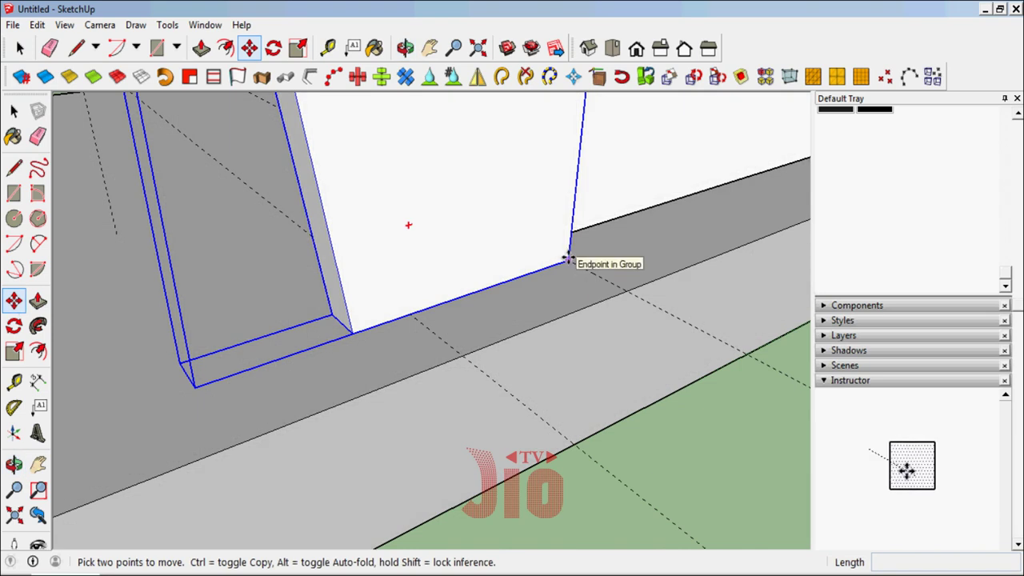
left_click(567, 259)
key("ctrl")
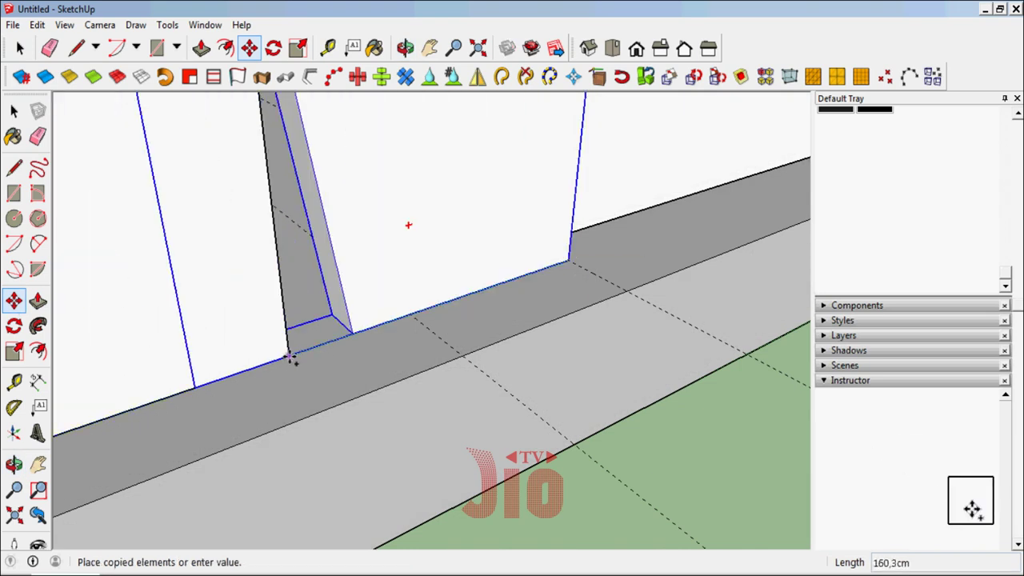
left_click(289, 357)
Step: Reposition the copied panel and check the two panels edge-on and across the platform
left_click(289, 357)
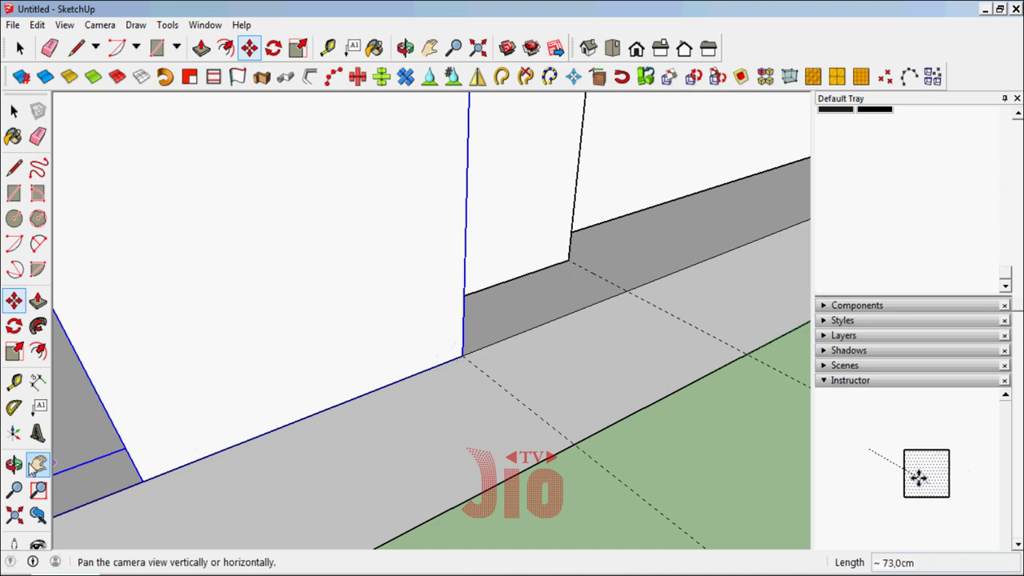
mouse_move(308, 395)
middle_mouse_down()
mouse_move(577, 352)
mouse_move(583, 366)
mouse_move(317, 327)
mouse_move(523, 423)
mouse_move(555, 345)
middle_mouse_up()
scroll(556, 345, "down", 3)
scroll(598, 263, "up", 4)
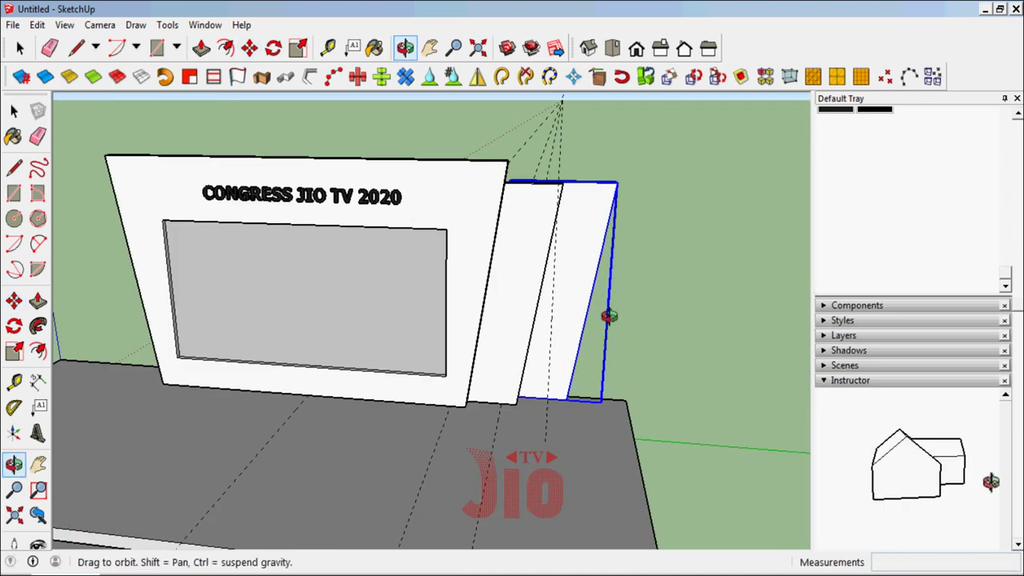
scroll(607, 312, "up", 4)
scroll(573, 406, "up", 3)
scroll(554, 429, "up", 3)
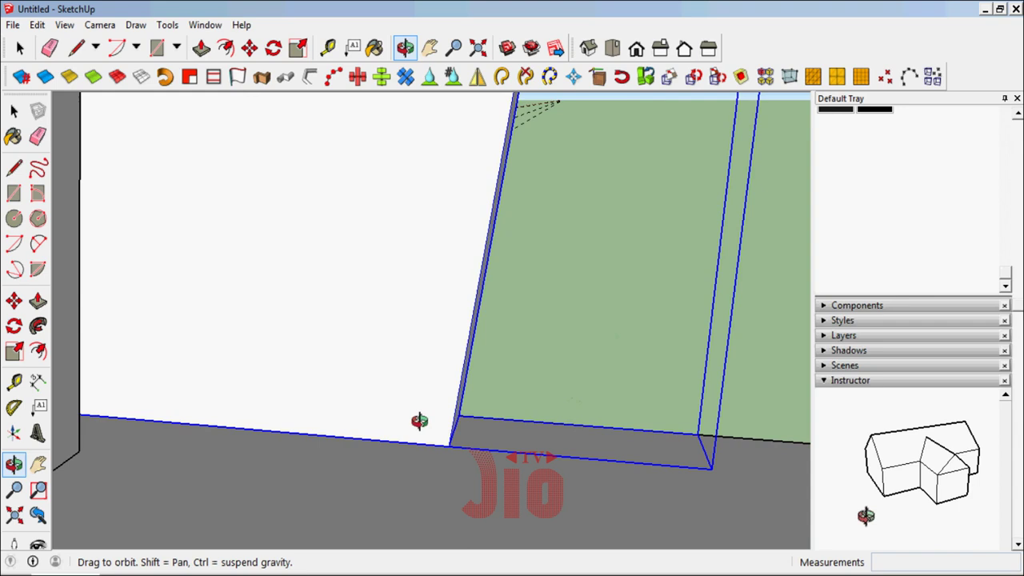
scroll(418, 420, "up", 2)
mouse_move(487, 369)
middle_mouse_down()
mouse_move(432, 400)
mouse_move(336, 411)
middle_mouse_up()
mouse_move(135, 404)
middle_mouse_down()
mouse_move(590, 361)
mouse_move(347, 430)
mouse_move(245, 336)
middle_mouse_up()
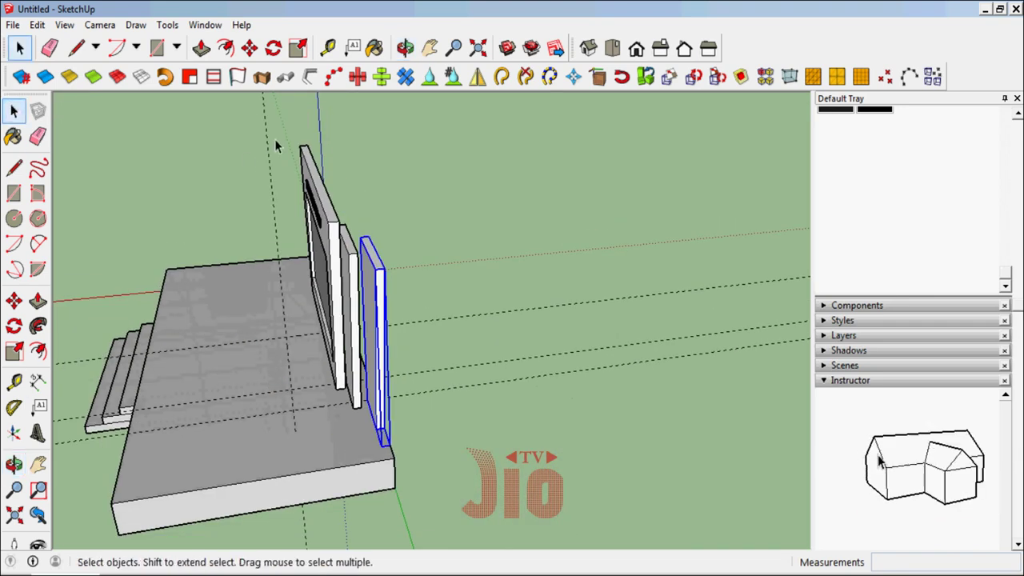
Step: Select all the side panels together and orbit around them
left_click_drag(264, 132, 399, 428)
left_click(14, 300)
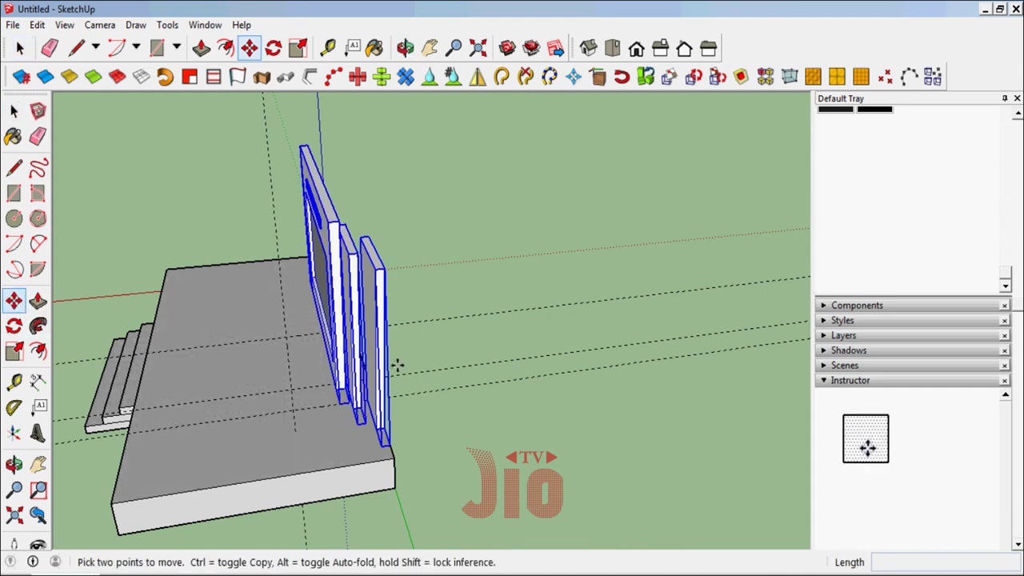
scroll(395, 366, "up", 5)
scroll(263, 418, "up", 3)
mouse_move(357, 358)
middle_mouse_down()
mouse_move(334, 360)
mouse_move(404, 295)
mouse_move(7, 199)
middle_mouse_up()
left_click(13, 110)
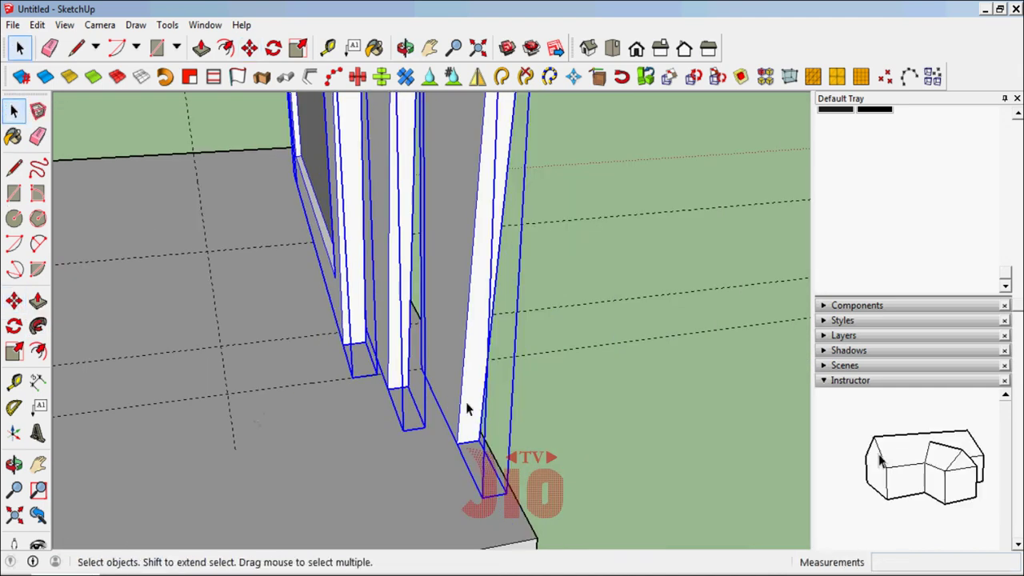
scroll(468, 411, "up", 3)
scroll(468, 411, "up", 2)
Step: Move the side column about 15 cm along the red axis against its neighbour
left_click(14, 300)
scroll(459, 464, "up", 1)
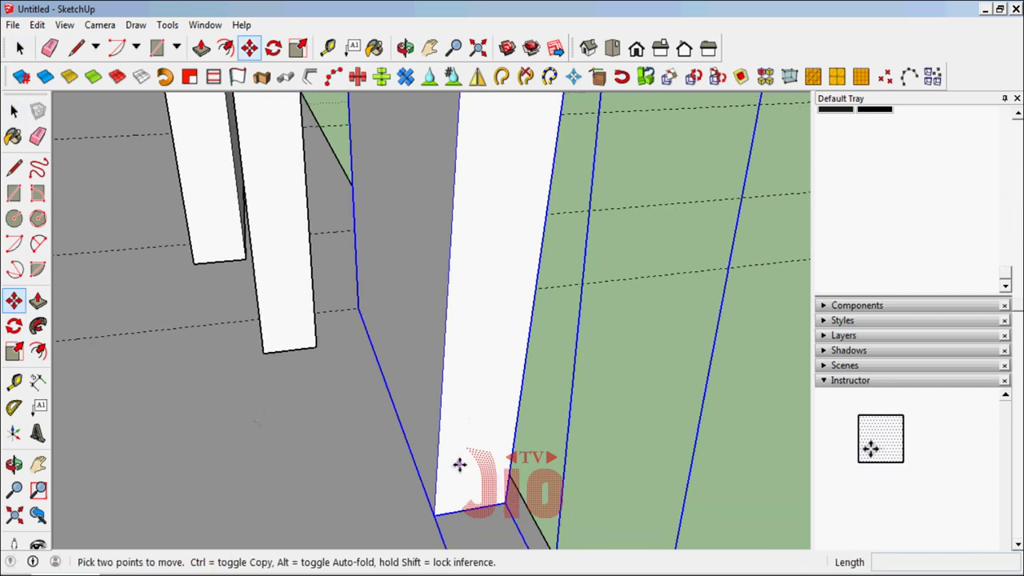
left_click(459, 464)
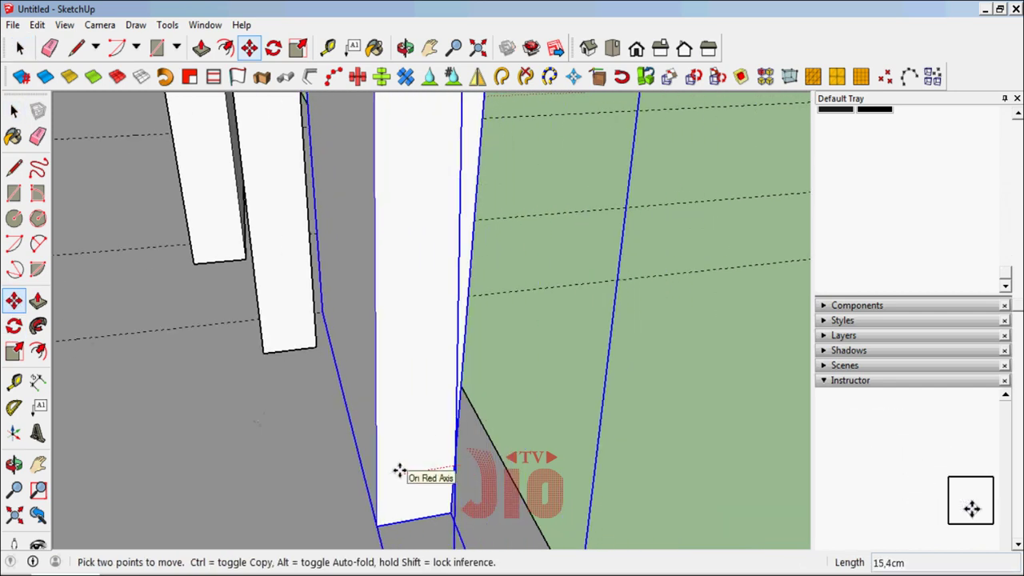
left_click(399, 470)
scroll(402, 450, "down", 2)
scroll(375, 479, "down", 2)
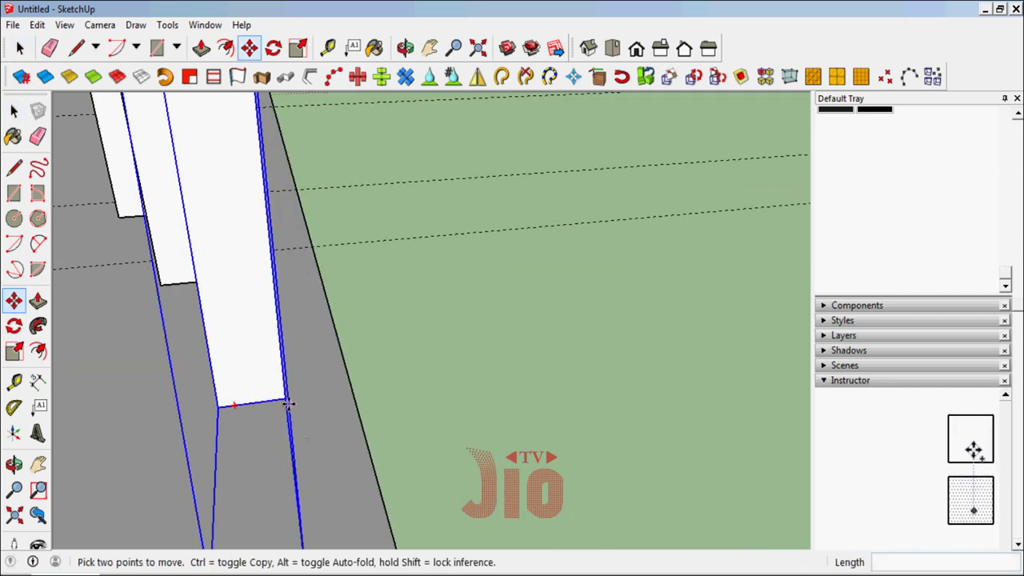
left_click(13, 464)
mouse_move(331, 365)
left_mouse_down()
mouse_move(160, 350)
mouse_move(327, 312)
mouse_move(313, 274)
mouse_move(219, 171)
mouse_move(233, 120)
mouse_move(182, 194)
left_mouse_up()
Step: Inside the panel group, draw a line across the front face at a guide, splitting off the top strip
left_click(13, 381)
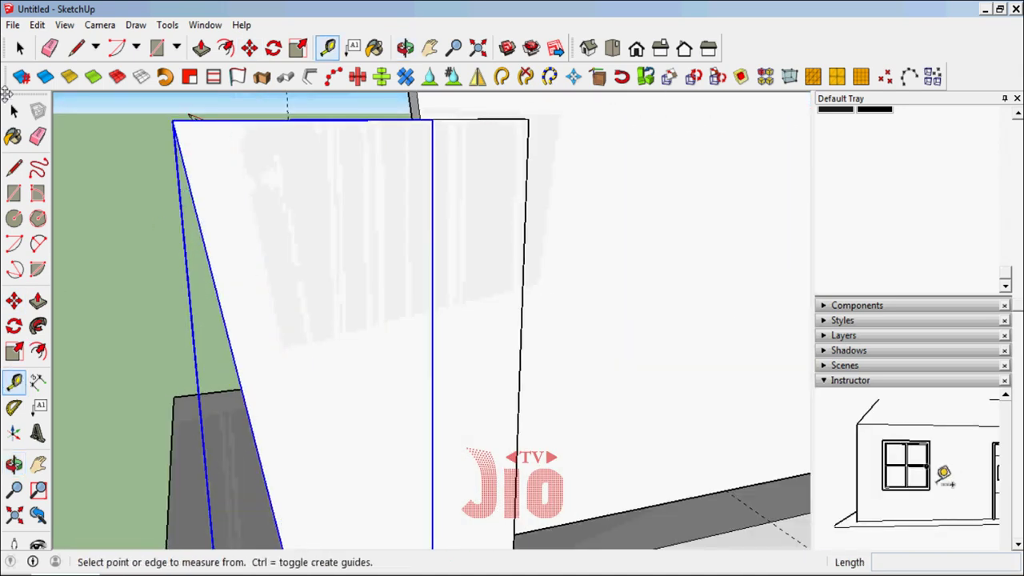
left_click(14, 112)
left_click(304, 202)
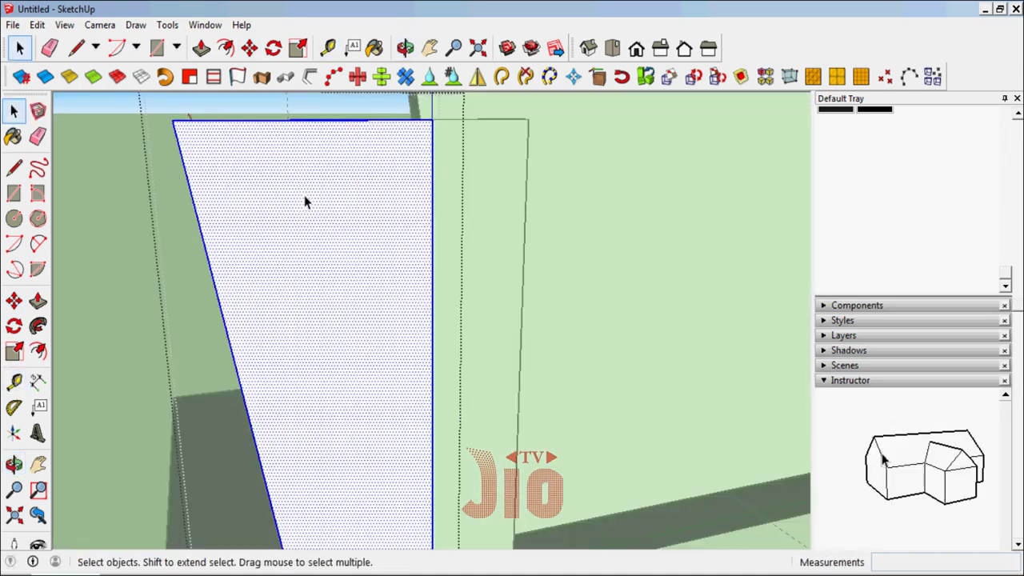
left_click(20, 386)
type("40")
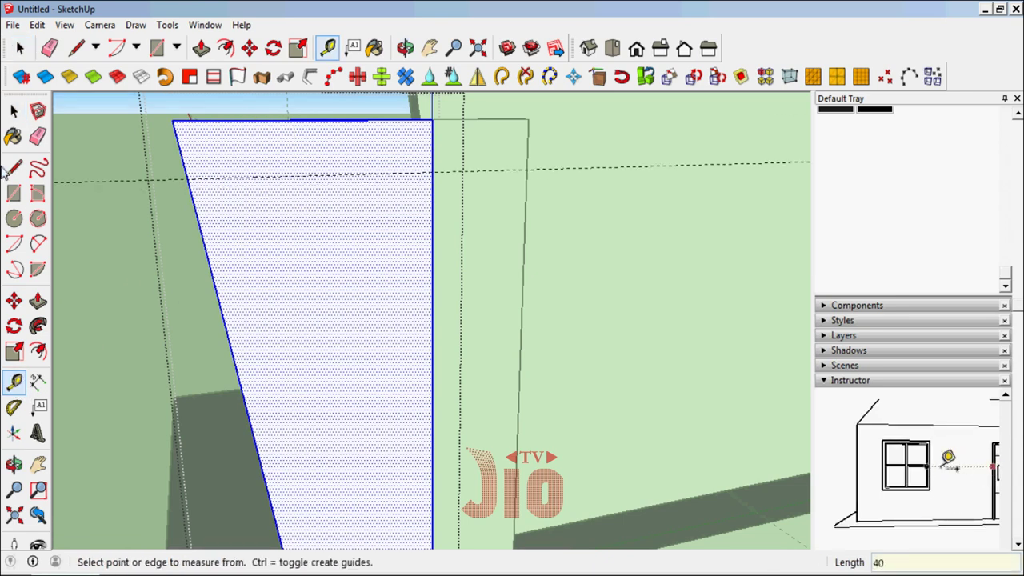
left_click(14, 167)
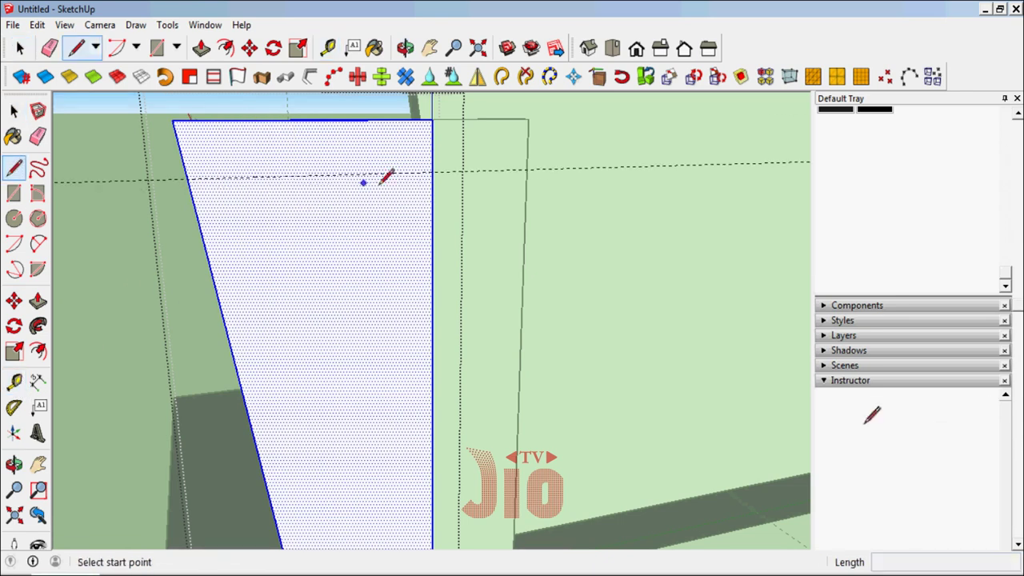
left_click(432, 172)
left_click(189, 176)
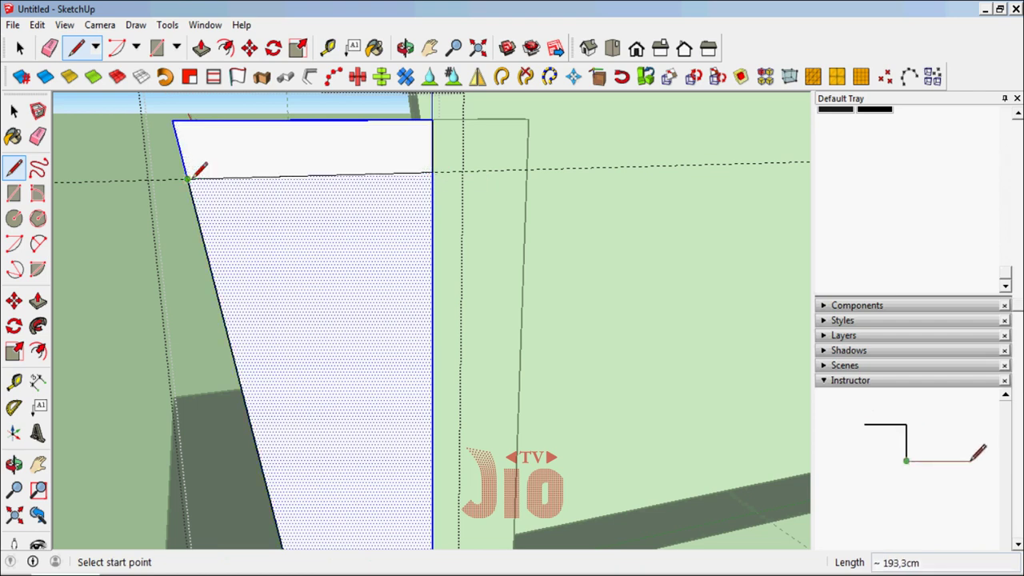
Step: Push the top strip 20 cm back and orbit to face the stage wall
key("p")
left_click(240, 160)
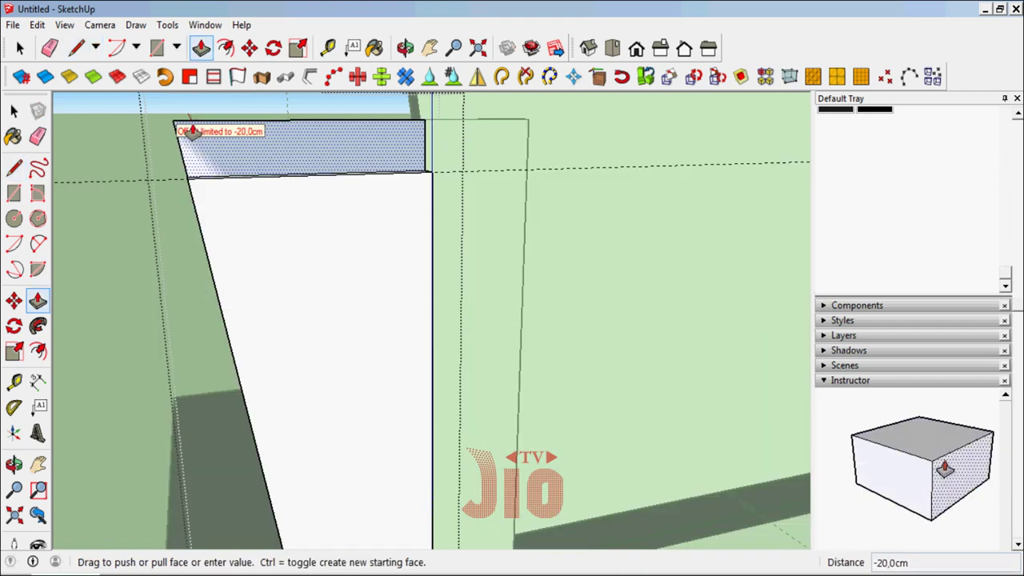
left_click(192, 131)
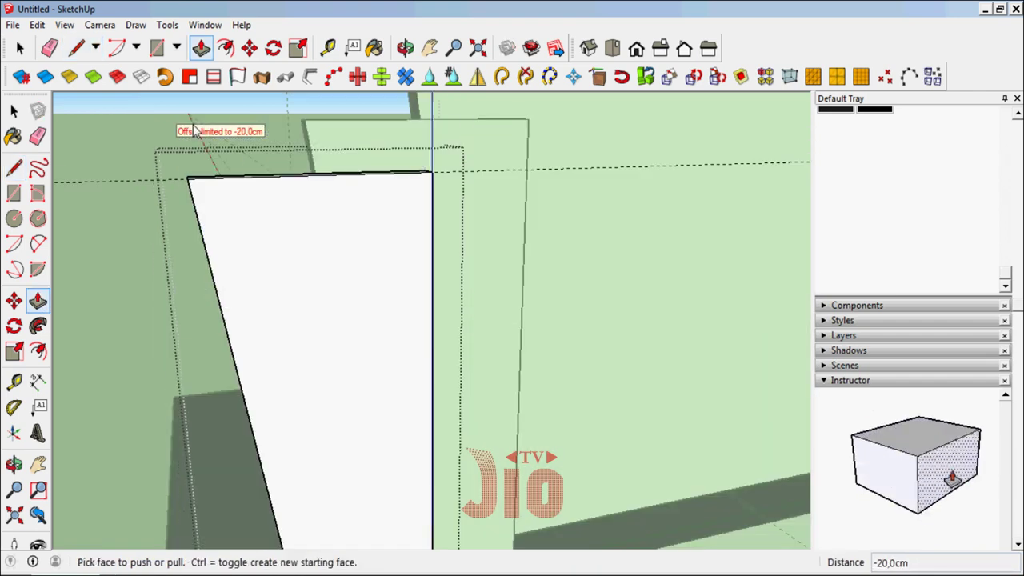
left_click(14, 464)
left_click_drag(218, 372, 617, 377)
scroll(309, 255, "down", 3)
Step: Select the outermost side panel and place a copy of it to the right
key("space")
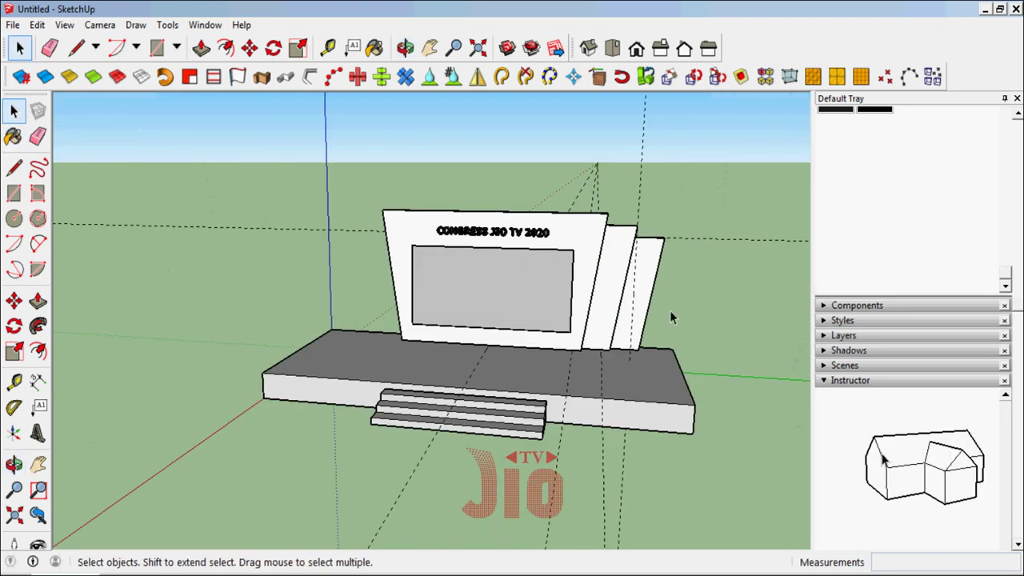
scroll(669, 311, "up", 2)
scroll(679, 349, "up", 2)
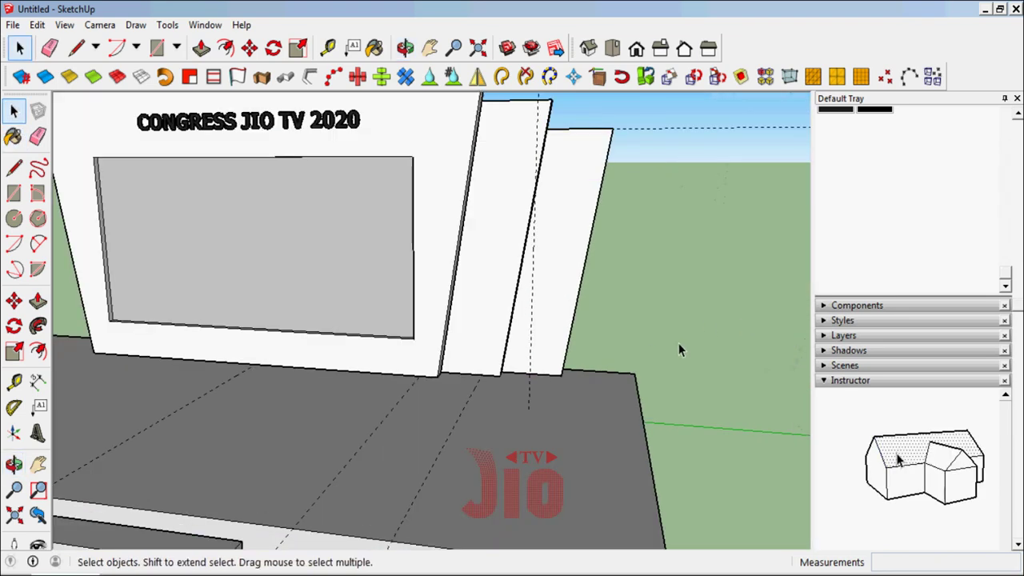
scroll(582, 336, "down", 3)
scroll(581, 336, "up", 1)
left_click(582, 336)
scroll(599, 354, "up", 1)
scroll(599, 355, "up", 2)
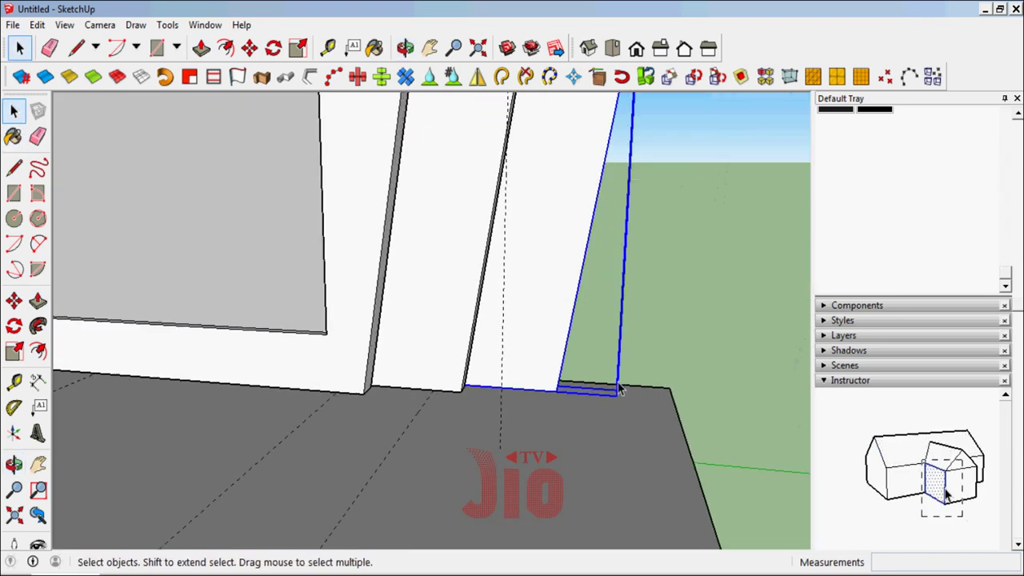
scroll(599, 354, "up", 1)
left_click(38, 301)
left_click(13, 300)
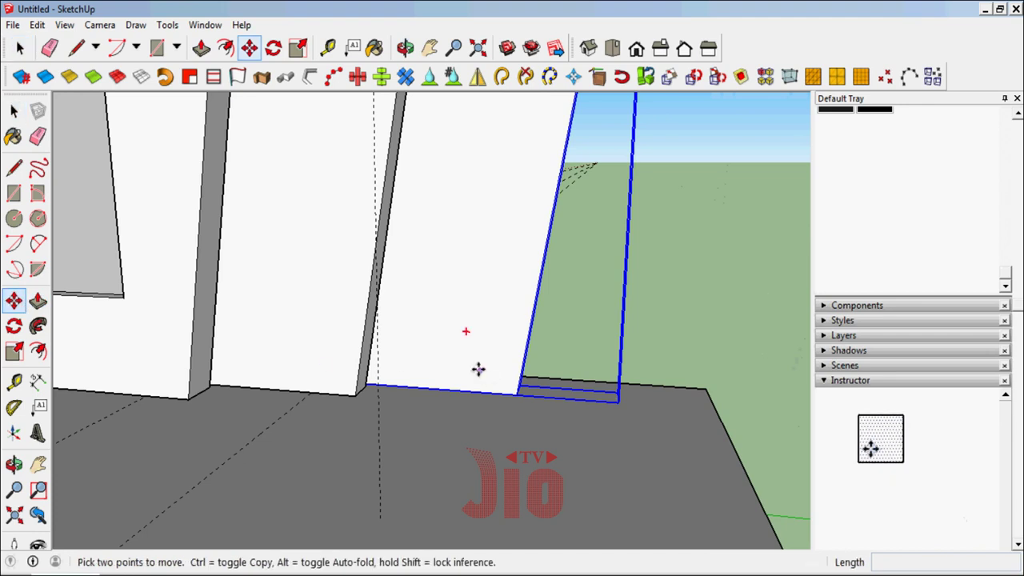
left_click(472, 310)
key("ctrl")
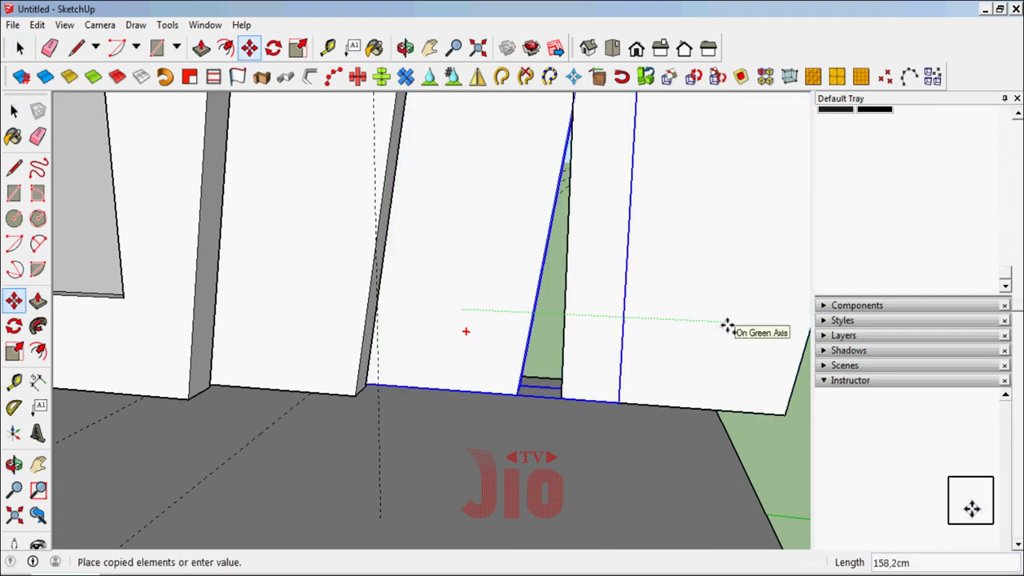
left_click(726, 324)
Step: Move the new panel into position at the row's end and open it for editing
left_click(405, 48)
mouse_move(453, 316)
left_mouse_down()
mouse_move(237, 389)
mouse_move(259, 377)
mouse_move(377, 508)
mouse_move(344, 480)
left_mouse_up()
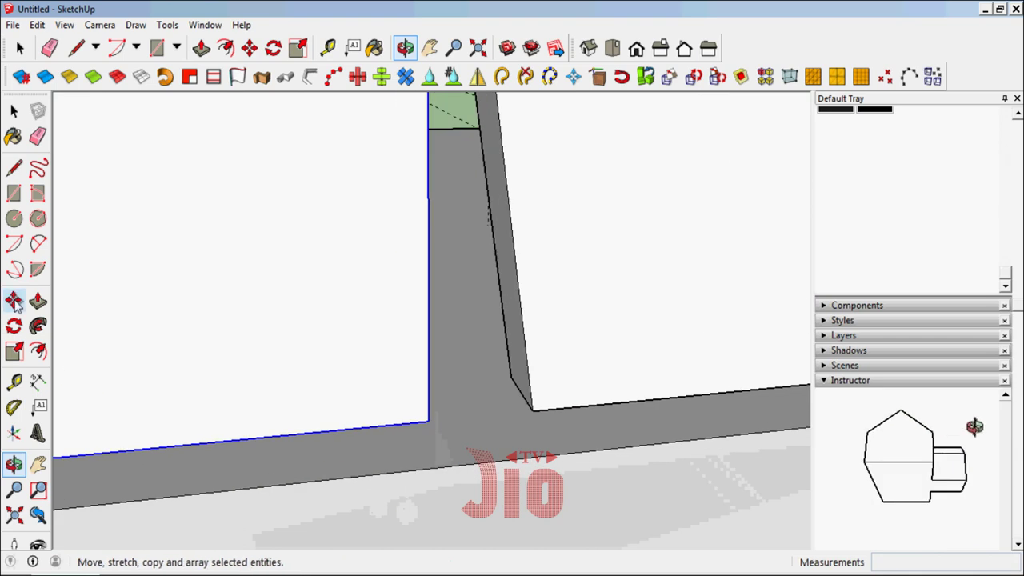
left_click(13, 300)
left_click(423, 422)
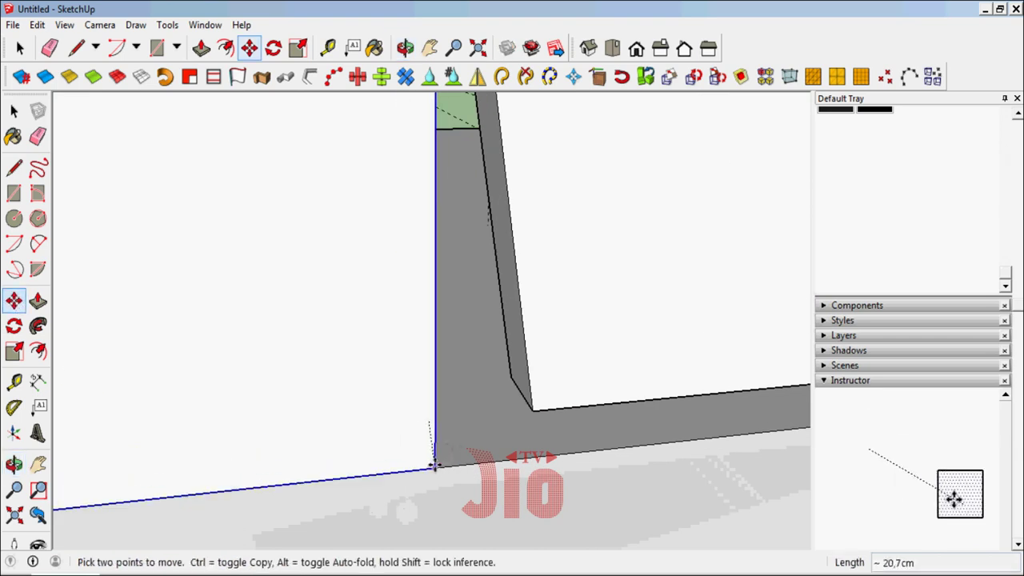
scroll(223, 421, "down", 5)
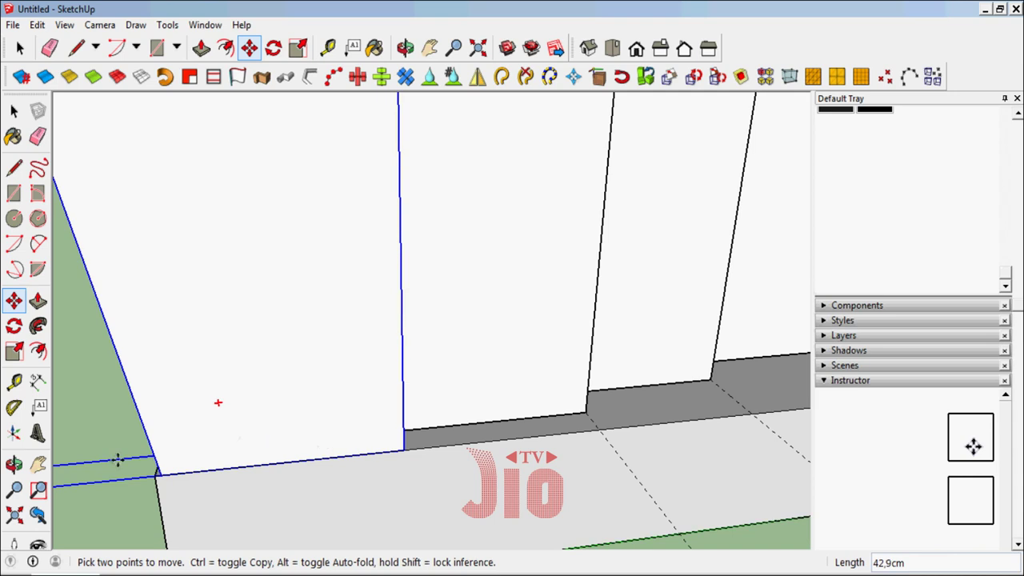
left_click(14, 463)
mouse_move(254, 395)
left_mouse_down()
mouse_move(576, 391)
mouse_move(482, 413)
mouse_move(496, 414)
mouse_move(476, 429)
mouse_move(480, 393)
mouse_move(345, 363)
mouse_move(635, 339)
mouse_move(158, 388)
mouse_move(219, 336)
mouse_move(264, 264)
mouse_move(146, 247)
left_mouse_up()
left_click(14, 110)
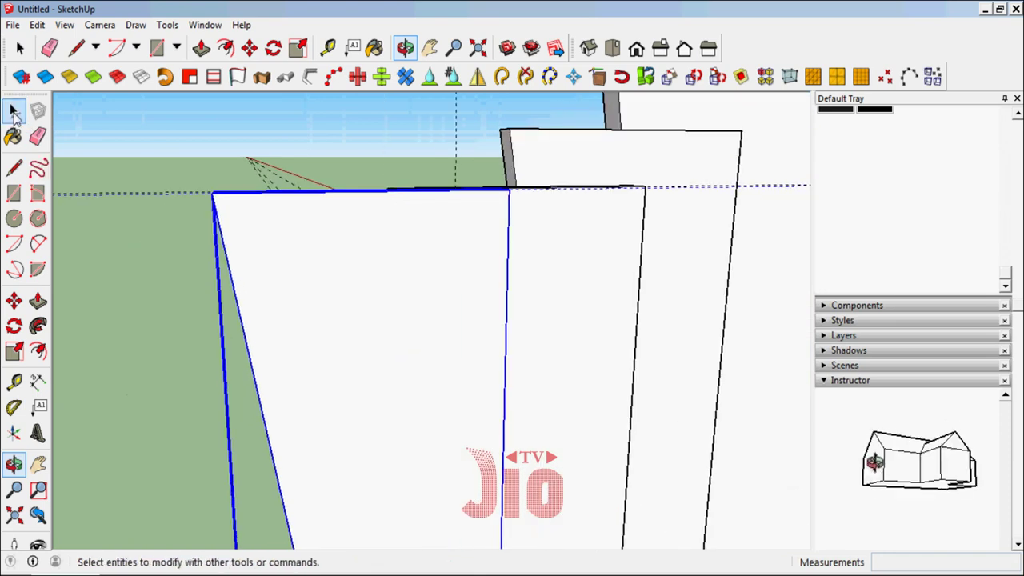
double_click(336, 308)
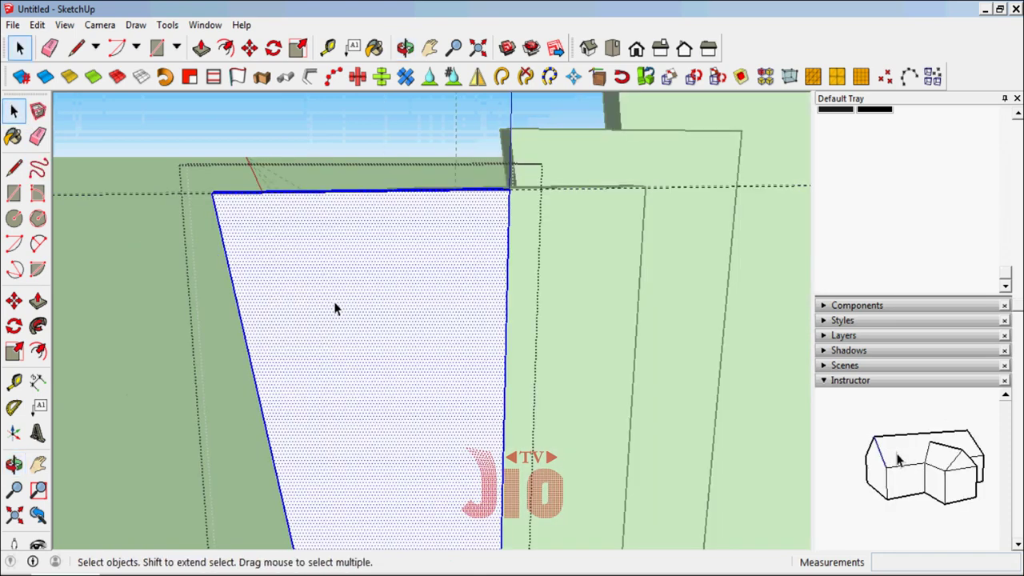
Step: Place a 40 cm guide from the panel's top edge and draw a line along it
left_click(14, 382)
left_click(374, 193)
type("40")
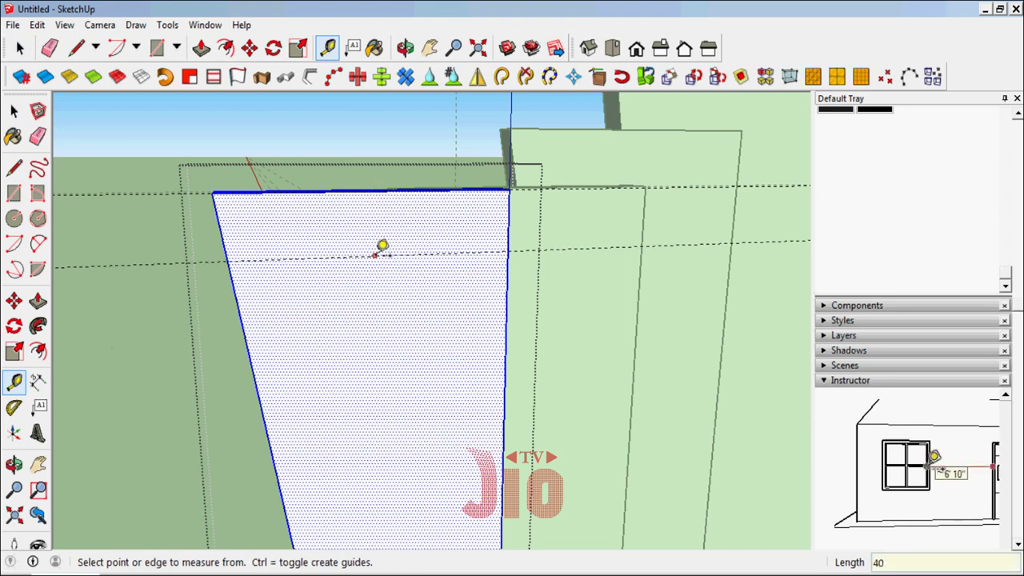
key("p")
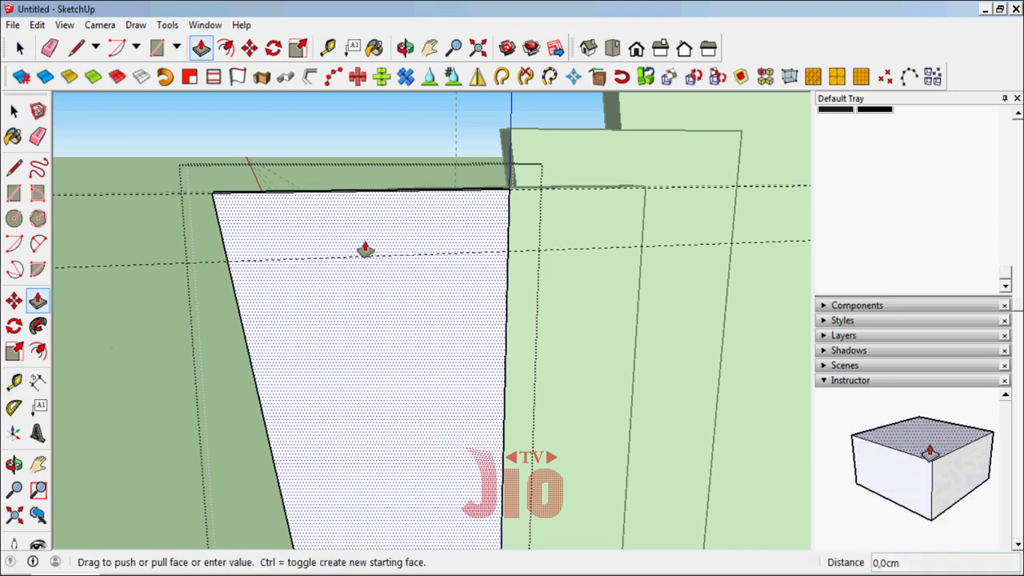
left_click(14, 168)
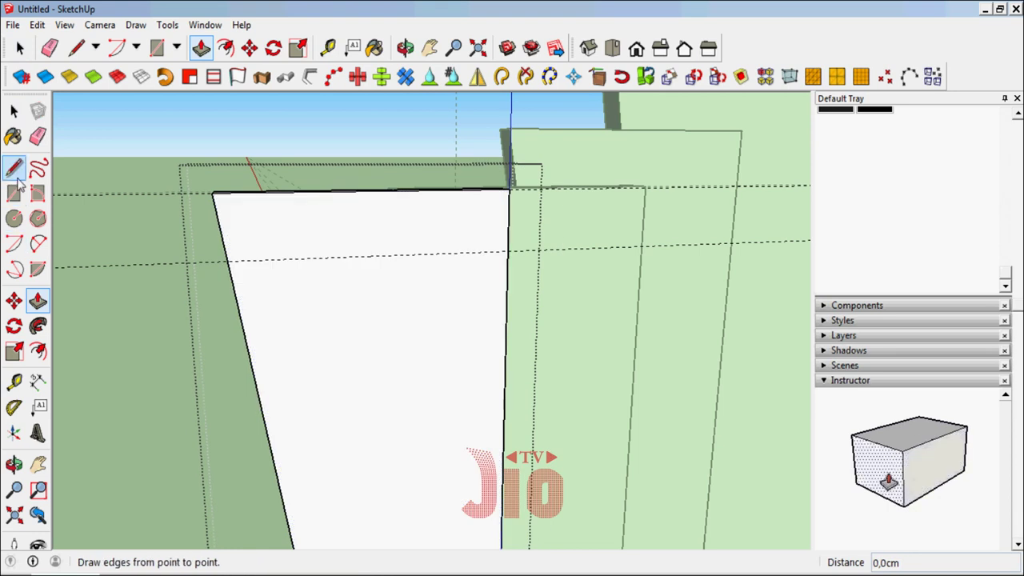
left_click(16, 170)
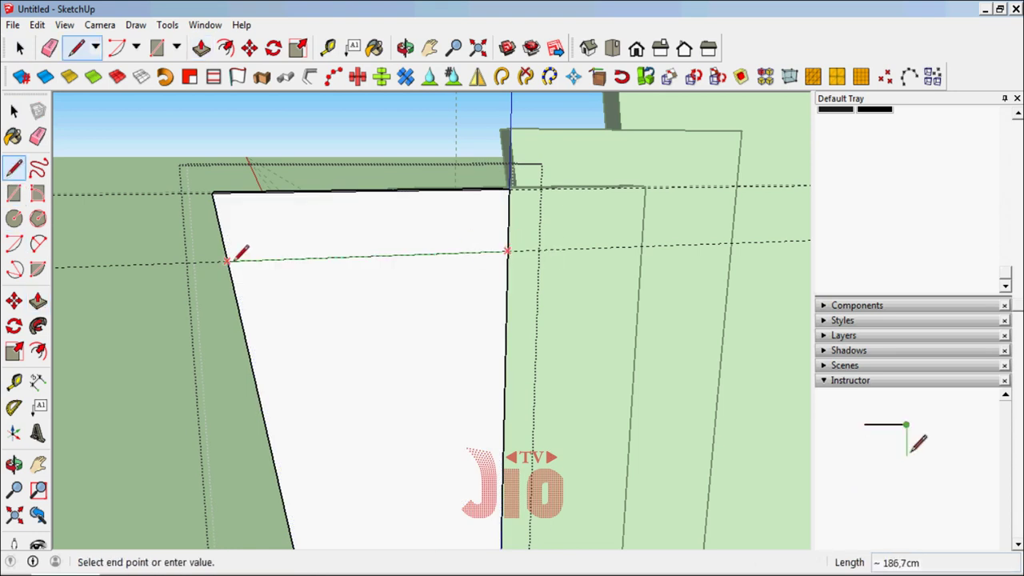
Step: Push the top strip back 20 cm and orbit out to see the whole stage
key("p")
left_click_drag(277, 249, 288, 228)
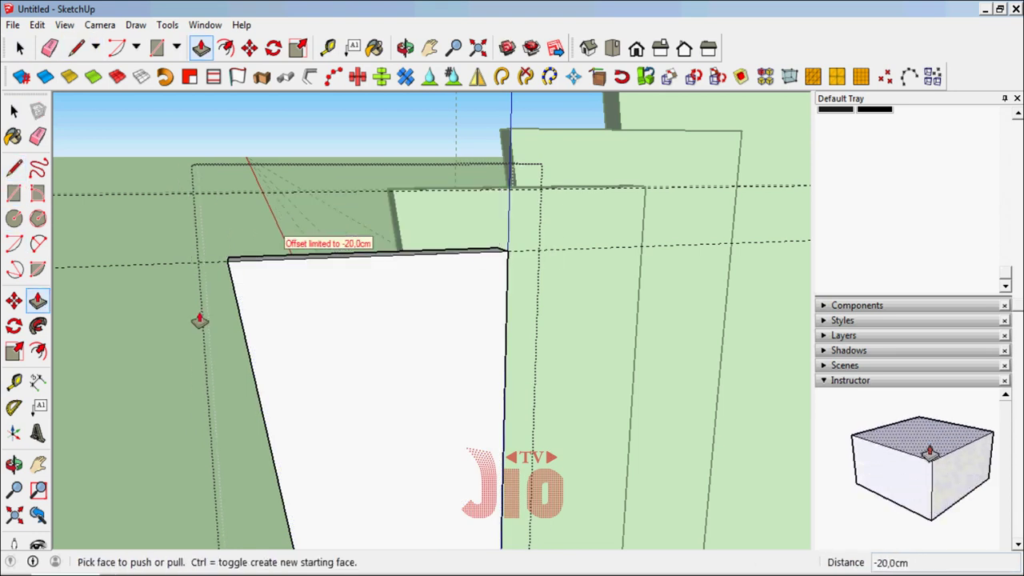
left_click(15, 464)
mouse_move(407, 359)
left_mouse_down()
mouse_move(606, 350)
mouse_move(613, 338)
mouse_move(69, 181)
left_mouse_up()
key("space")
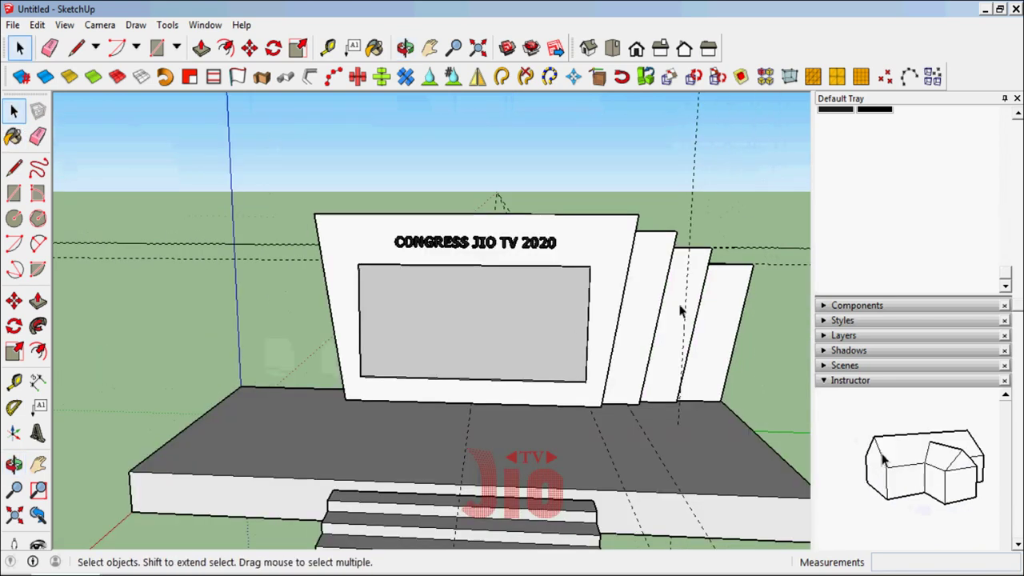
scroll(679, 310, "up", 2)
scroll(552, 340, "down", 3)
left_click(15, 464)
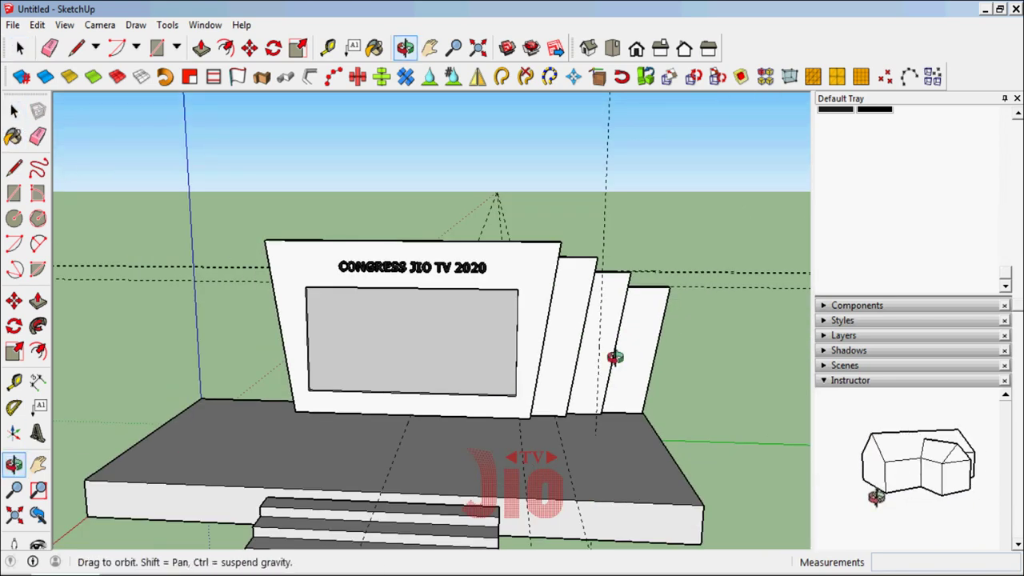
mouse_move(613, 293)
left_mouse_down()
mouse_move(522, 439)
mouse_move(446, 416)
mouse_move(421, 400)
mouse_move(420, 386)
mouse_move(446, 404)
mouse_move(420, 431)
mouse_move(447, 432)
mouse_move(434, 443)
mouse_move(664, 433)
mouse_move(834, 373)
left_mouse_up()
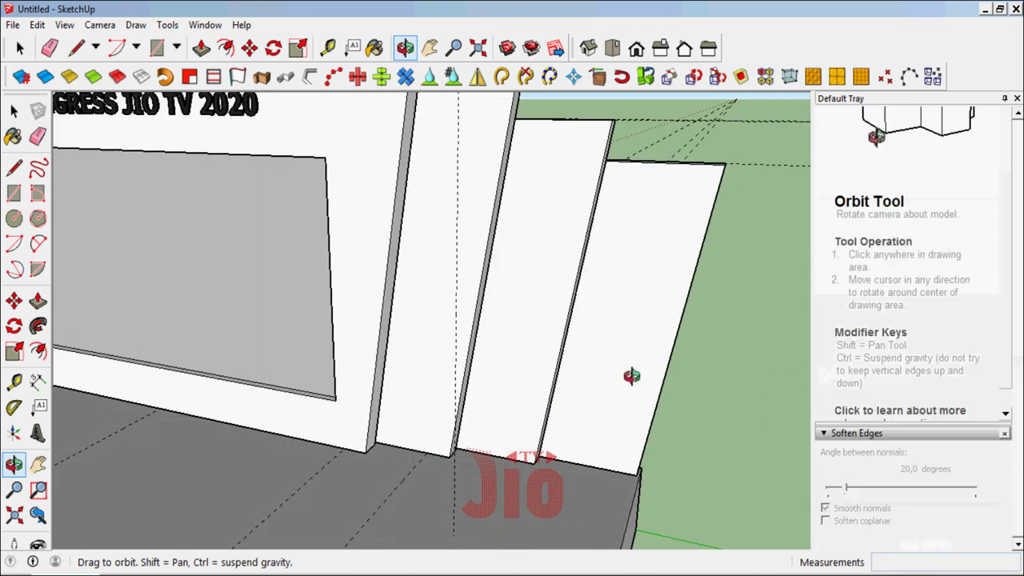
mouse_move(622, 373)
left_mouse_down()
mouse_move(487, 411)
mouse_move(578, 390)
left_mouse_up()
scroll(637, 368, "down", 1)
scroll(637, 371, "down", 4)
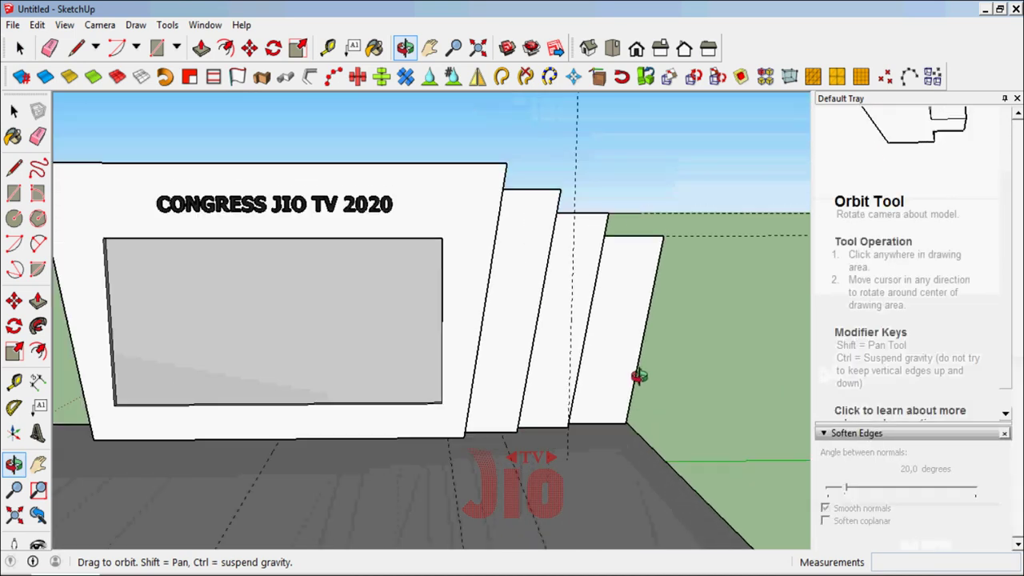
scroll(635, 376, "down", 3)
scroll(412, 424, "up", 2)
left_click_drag(412, 424, 411, 445)
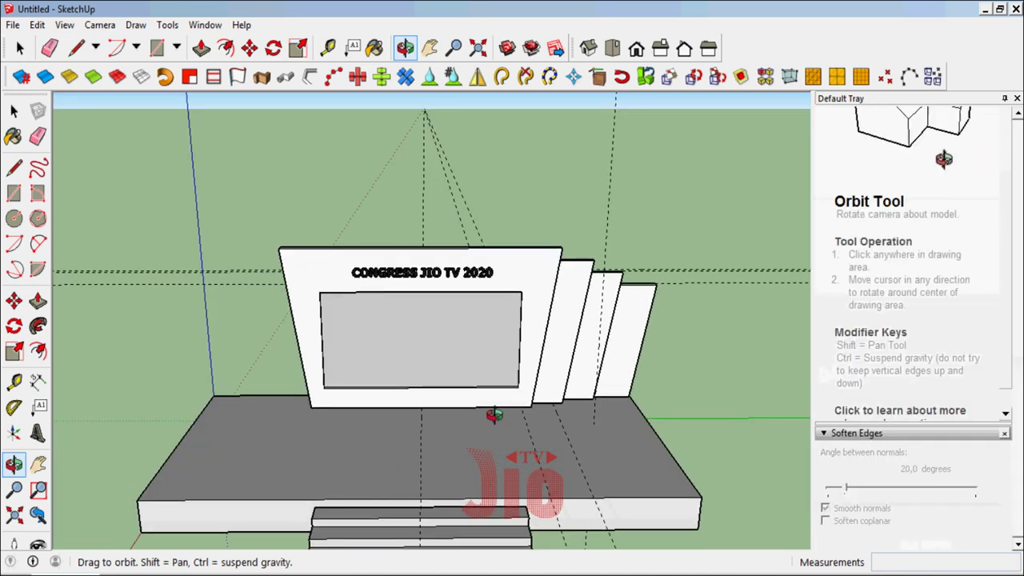
mouse_move(483, 404)
left_mouse_down()
mouse_move(411, 388)
mouse_move(549, 475)
mouse_move(347, 448)
mouse_move(423, 384)
mouse_move(411, 411)
mouse_move(327, 471)
mouse_move(274, 445)
left_mouse_up()
scroll(342, 453, "up", 3)
scroll(279, 487, "up", 3)
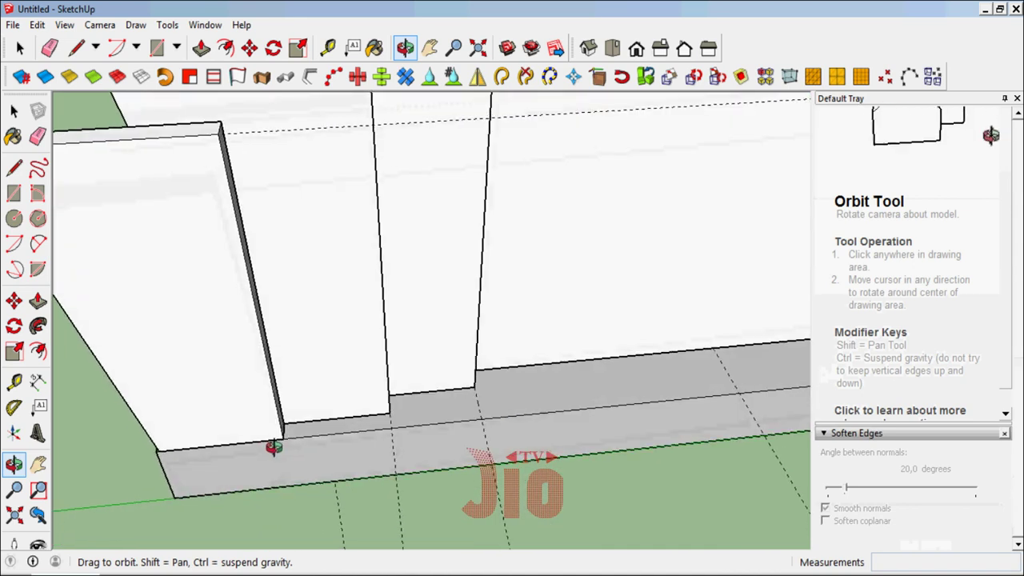
Step: Start measuring from the wall-base corner, then orbit to view the walls from another side
left_click(13, 382)
scroll(164, 441, "up", 4)
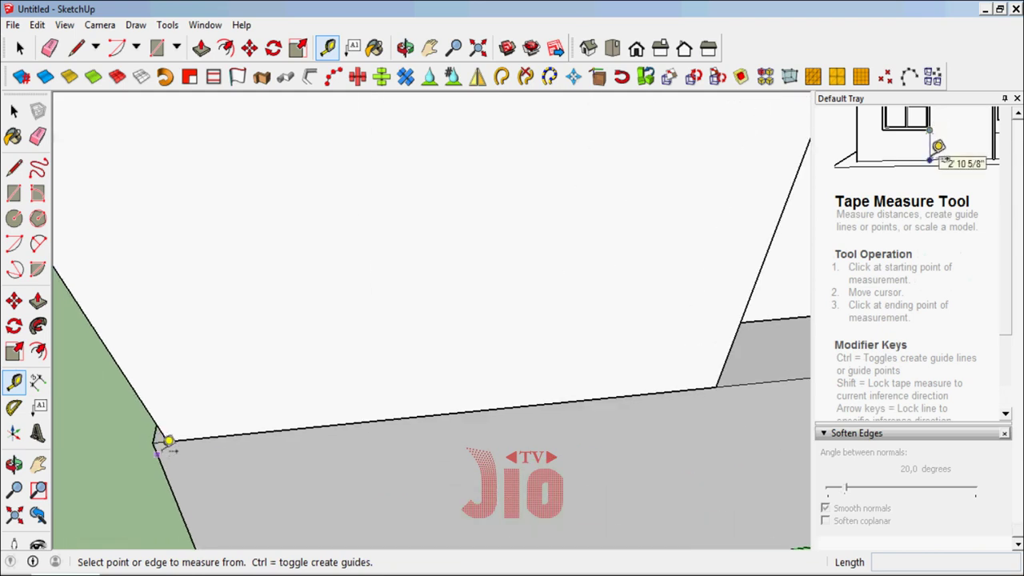
left_click(160, 436)
scroll(160, 435, "down", 3)
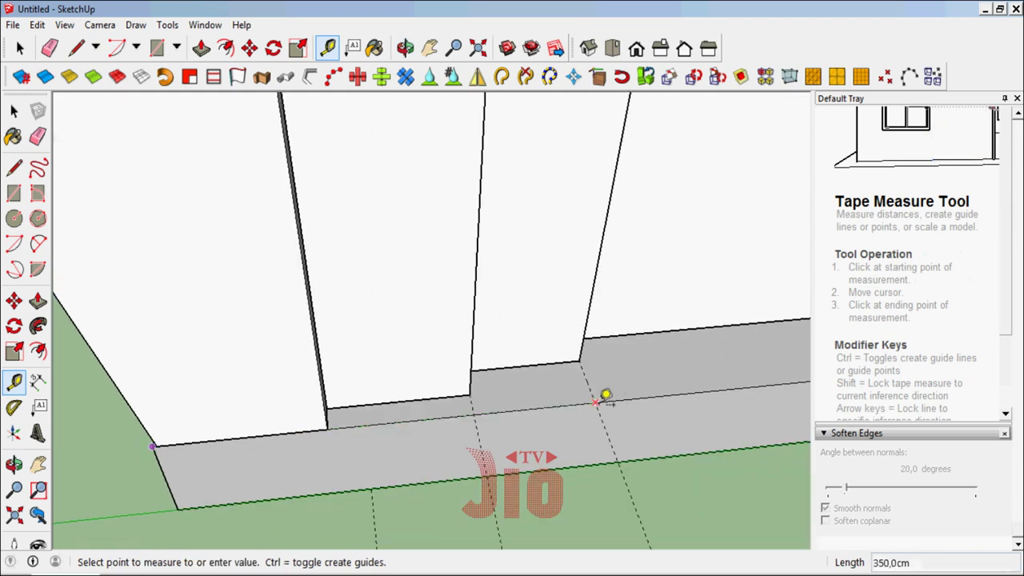
left_click(13, 464)
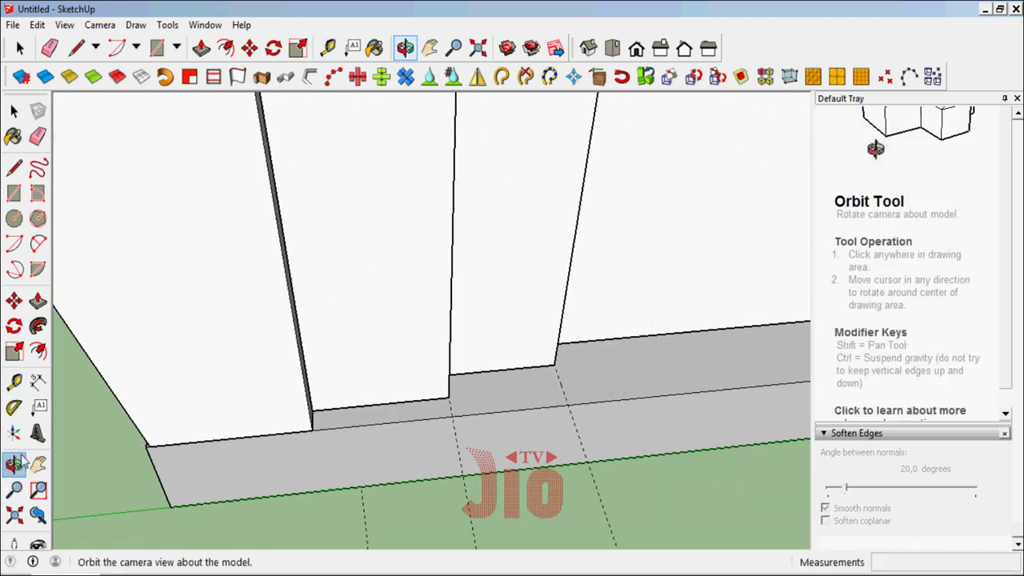
left_click_drag(96, 448, 32, 372)
left_click(13, 381)
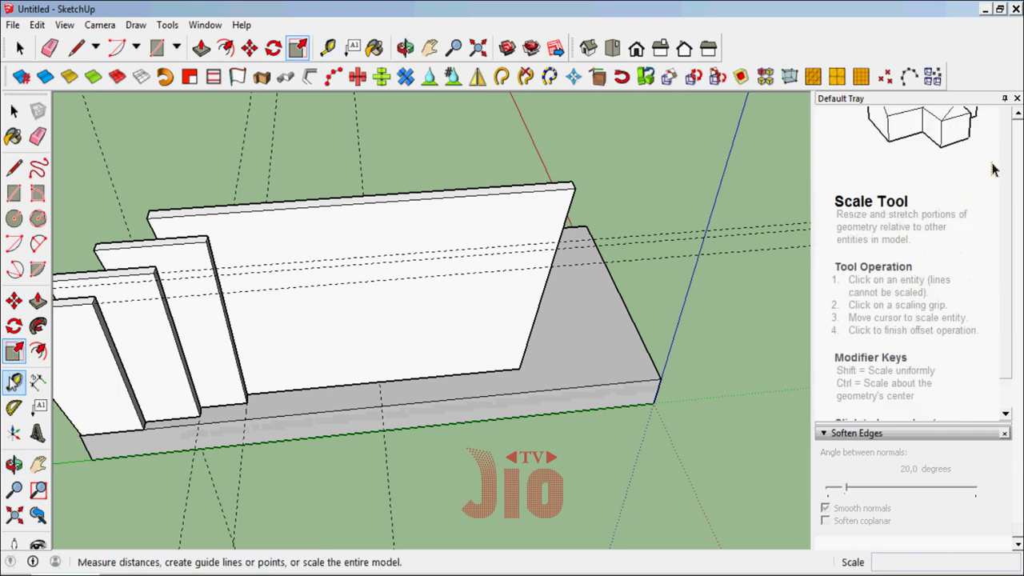
scroll(548, 377, "up", 3)
scroll(813, 326, "down", 2)
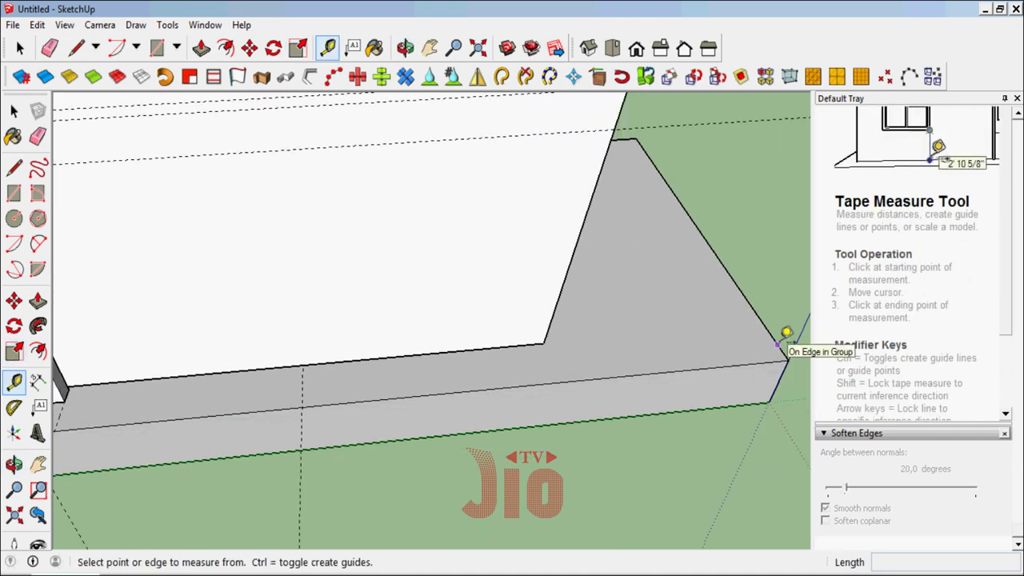
Step: Place a guide line 350 cm out from the wall's bottom edge across the stage slab
left_click(778, 345)
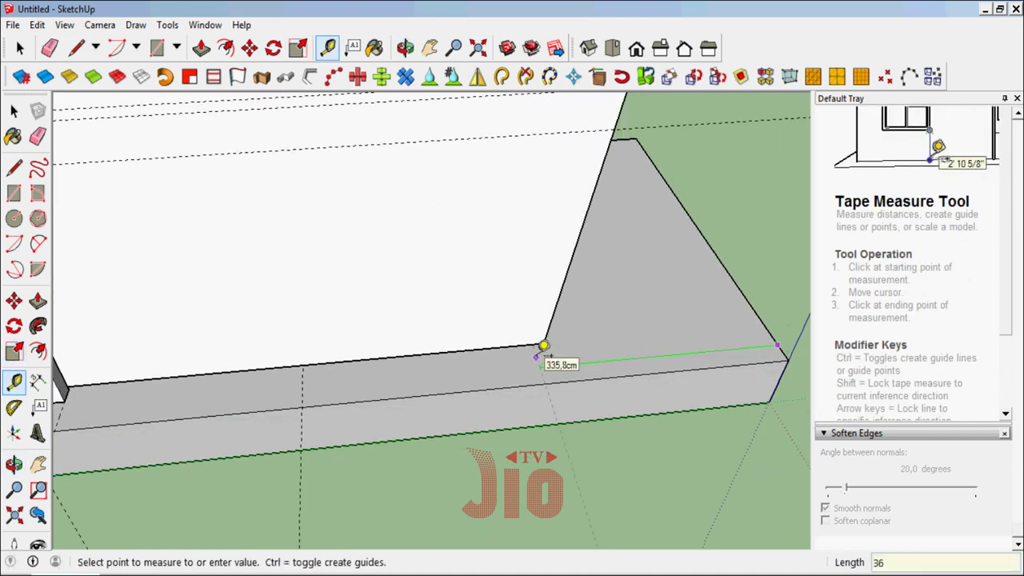
key("Return")
scroll(543, 352, "down", 3)
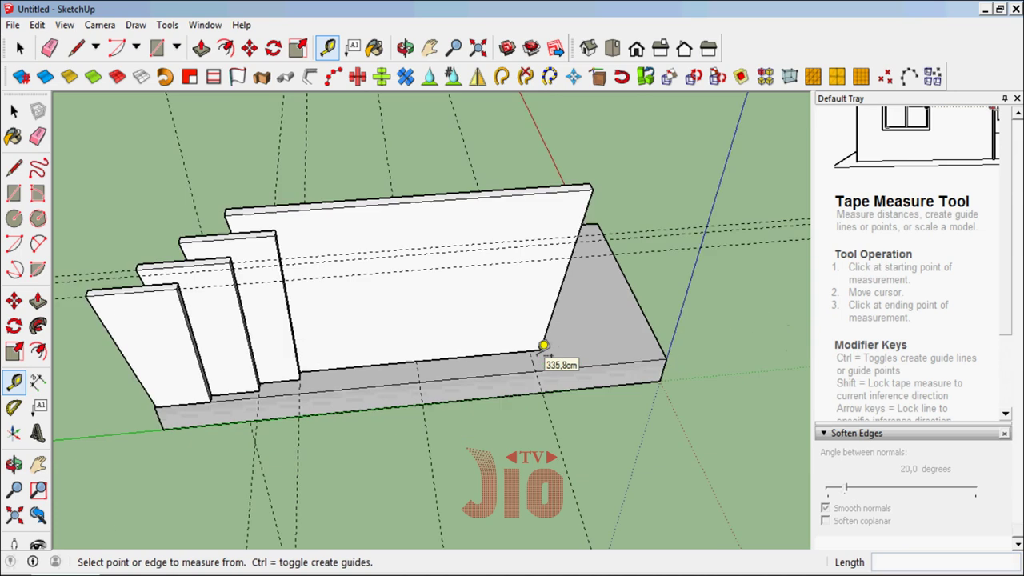
scroll(543, 367, "down", 2)
scroll(330, 352, "up", 2)
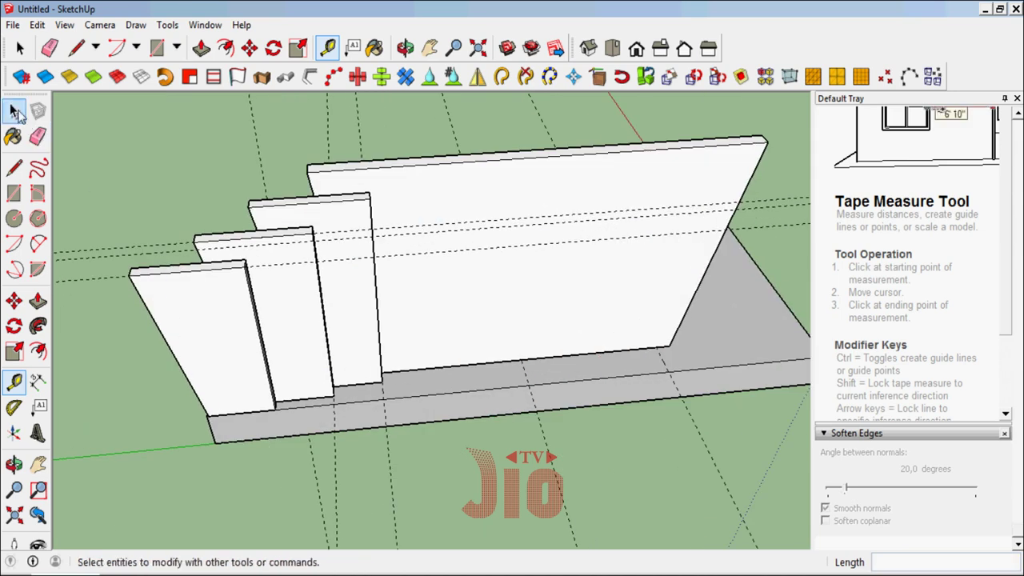
Step: Copy the three stepped side boards with Move and Ctrl and place the copy on the stage's right side
left_click(16, 111)
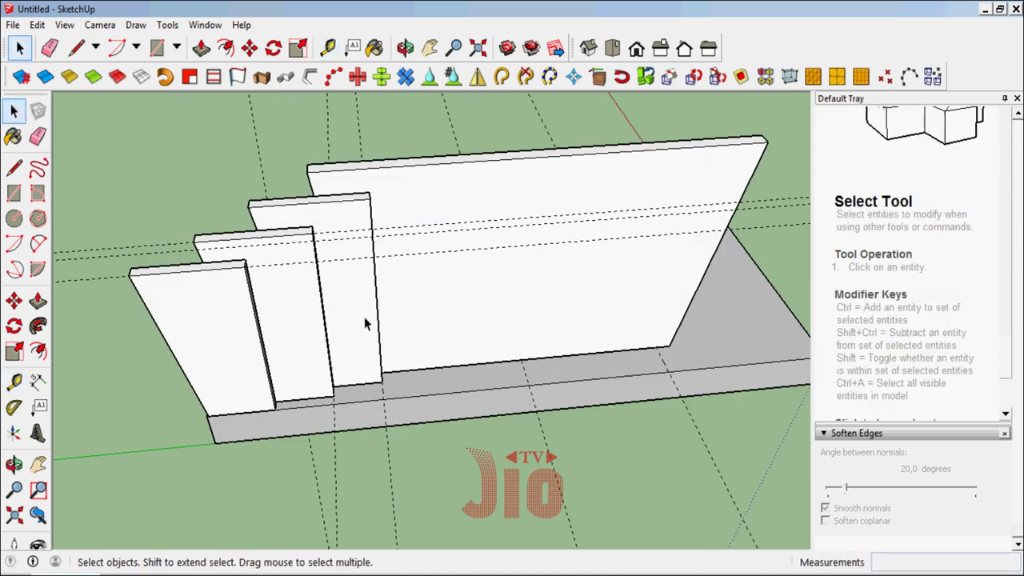
left_click(304, 320, "ctrl")
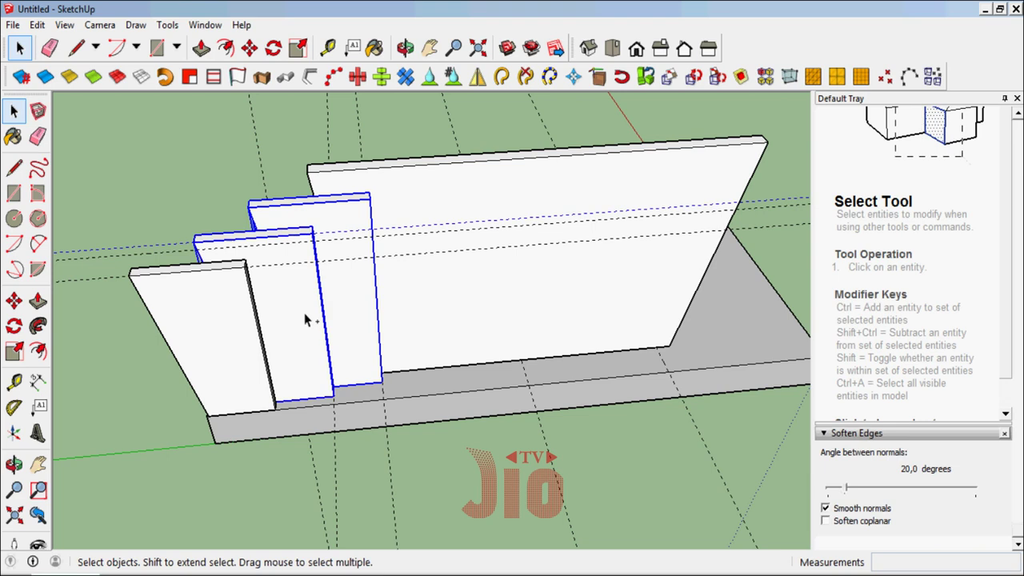
left_click(214, 338, "ctrl")
scroll(214, 338, "down", 2)
key("m")
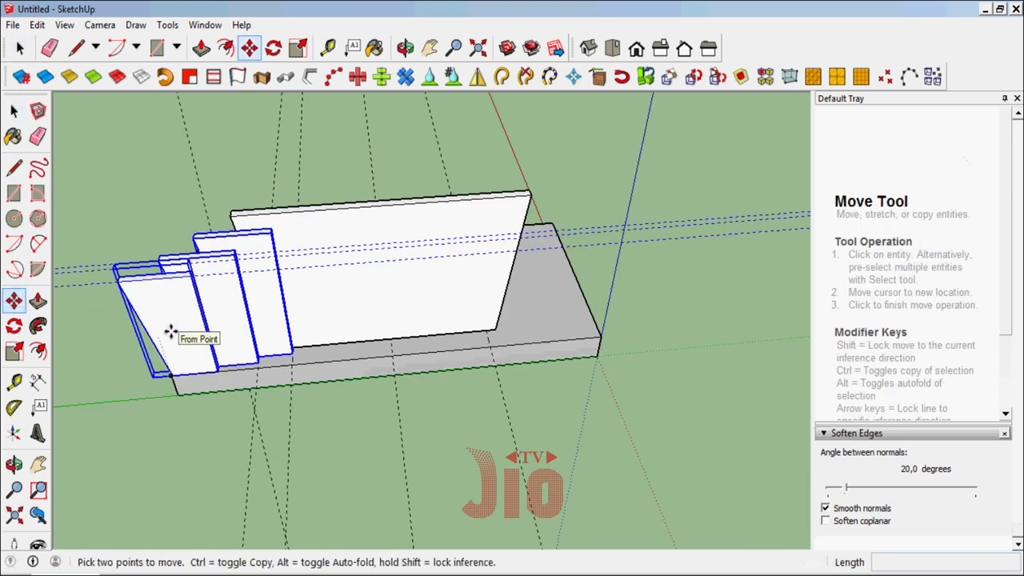
left_click(173, 334)
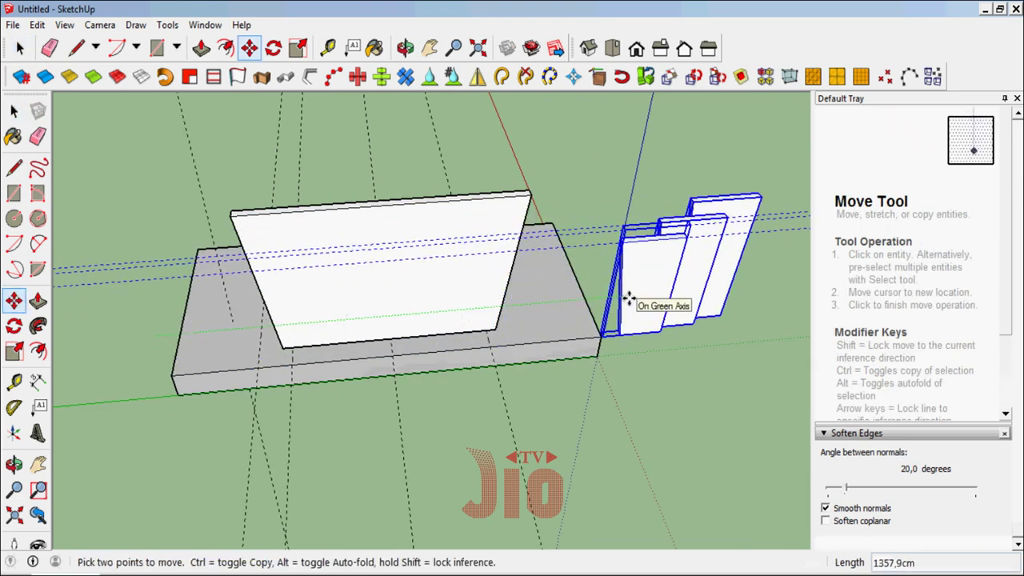
key("ctrl")
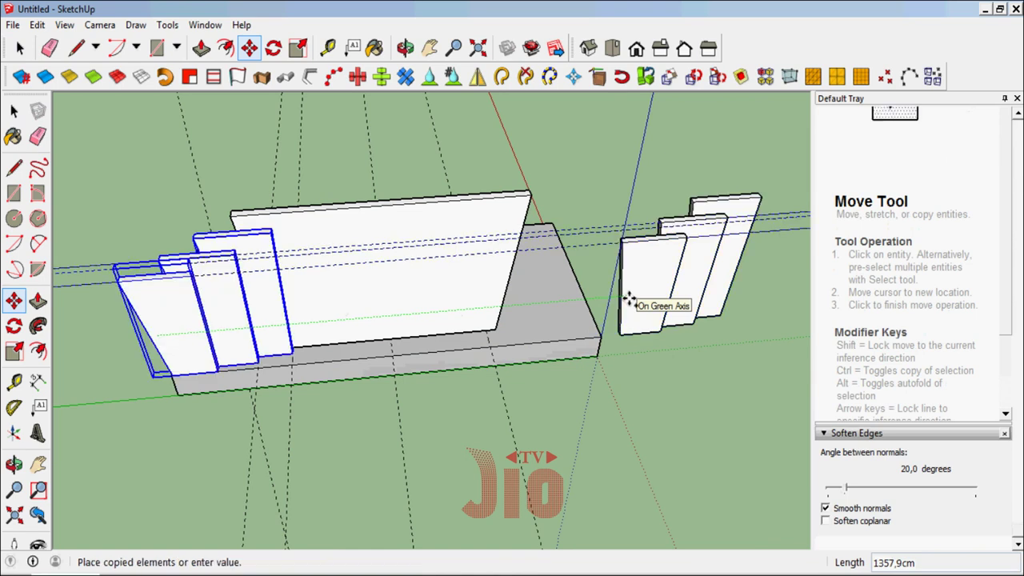
left_click(629, 299)
left_click(14, 464)
mouse_move(500, 334)
left_mouse_down()
mouse_move(354, 320)
mouse_move(373, 217)
mouse_move(292, 229)
mouse_move(152, 317)
left_mouse_up()
scroll(128, 288, "up", 5)
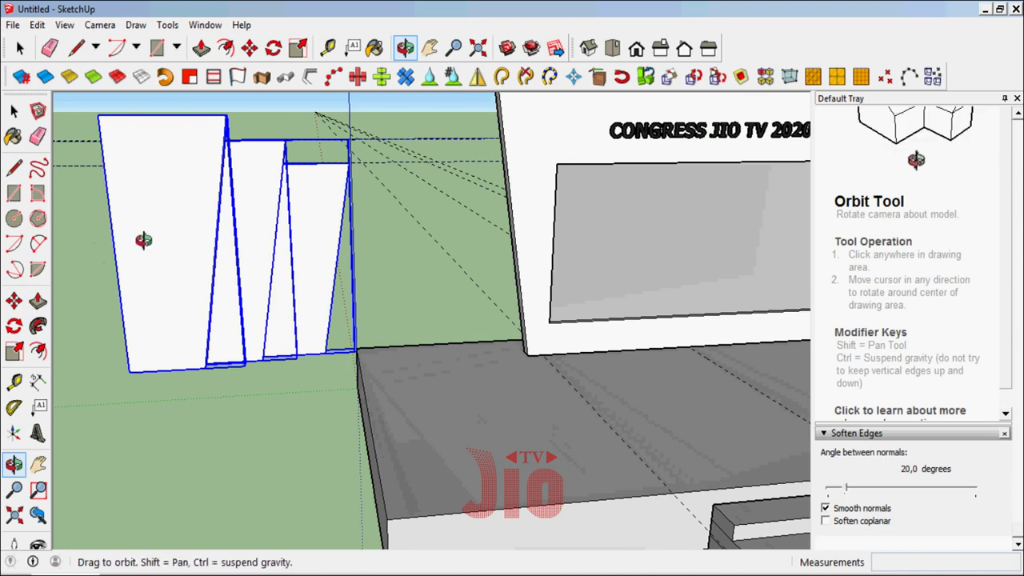
Step: Flip the copied side panels along the green direction so they mirror the originals
left_click(14, 110)
right_click(174, 219)
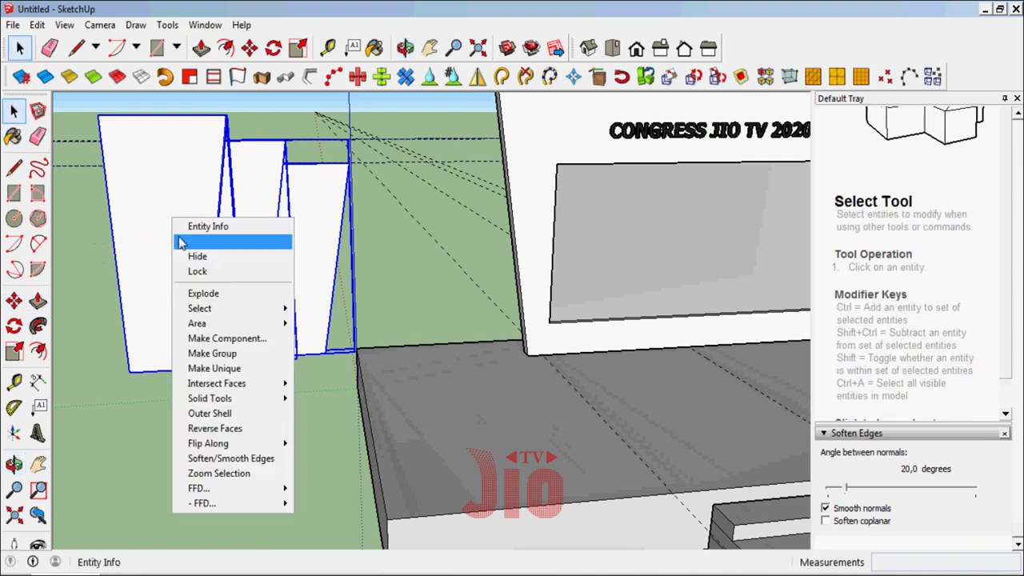
mouse_move(208, 443)
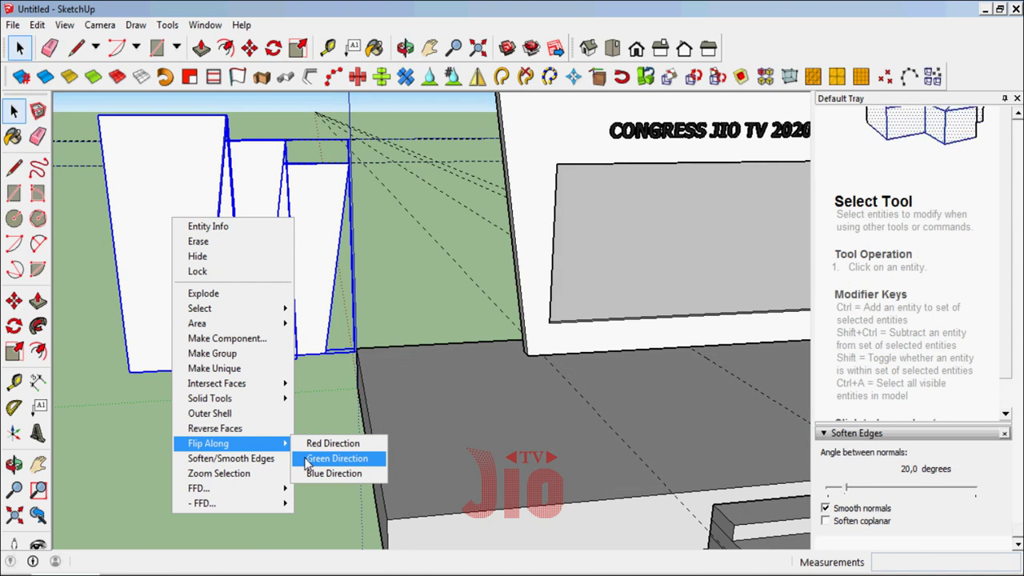
left_click(336, 458)
scroll(157, 384, "down", 1)
scroll(308, 355, "up", 4)
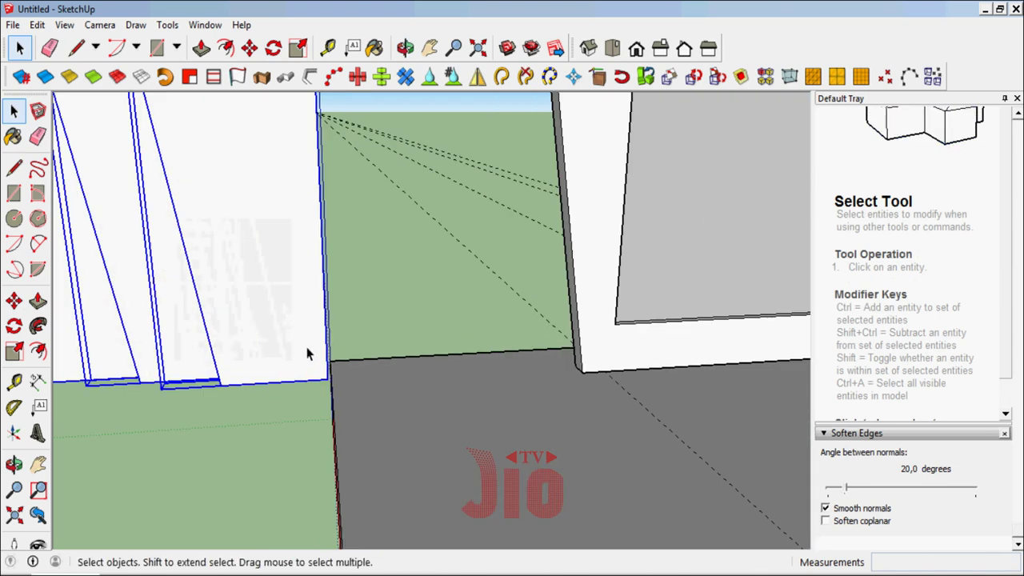
left_click(13, 464)
mouse_move(480, 400)
left_mouse_down()
mouse_move(326, 379)
mouse_move(587, 331)
left_mouse_up()
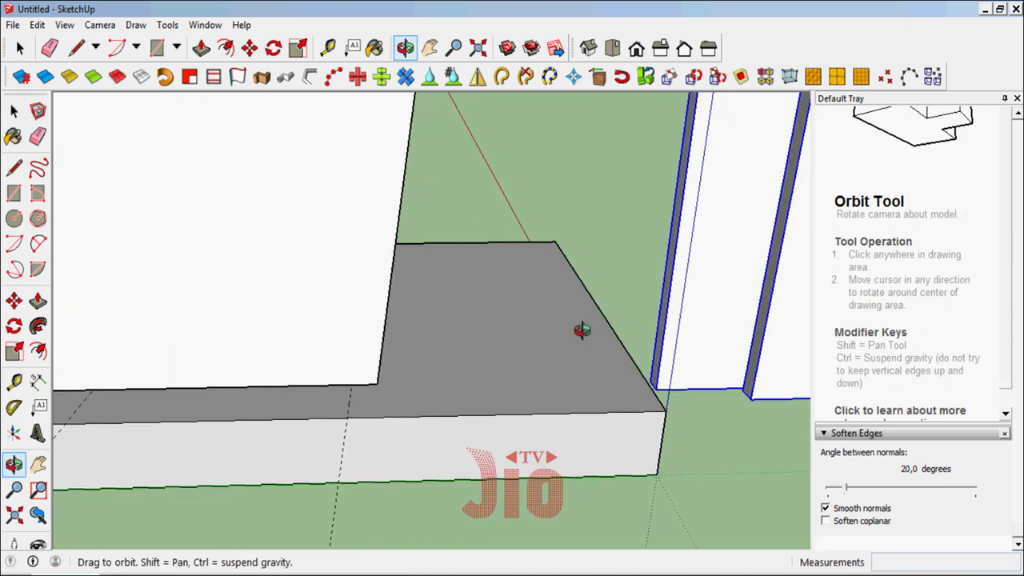
Step: Move the mirrored panels by their bottom corner so they sit tight against the back wall's other edge
left_click(13, 301)
left_click(709, 349)
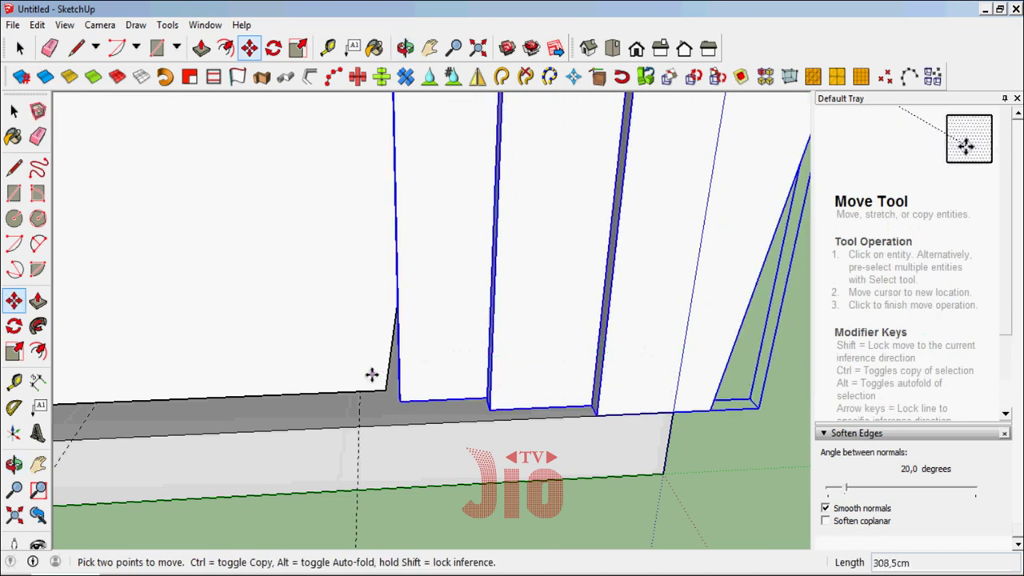
scroll(371, 375, "up", 2)
left_click(440, 422)
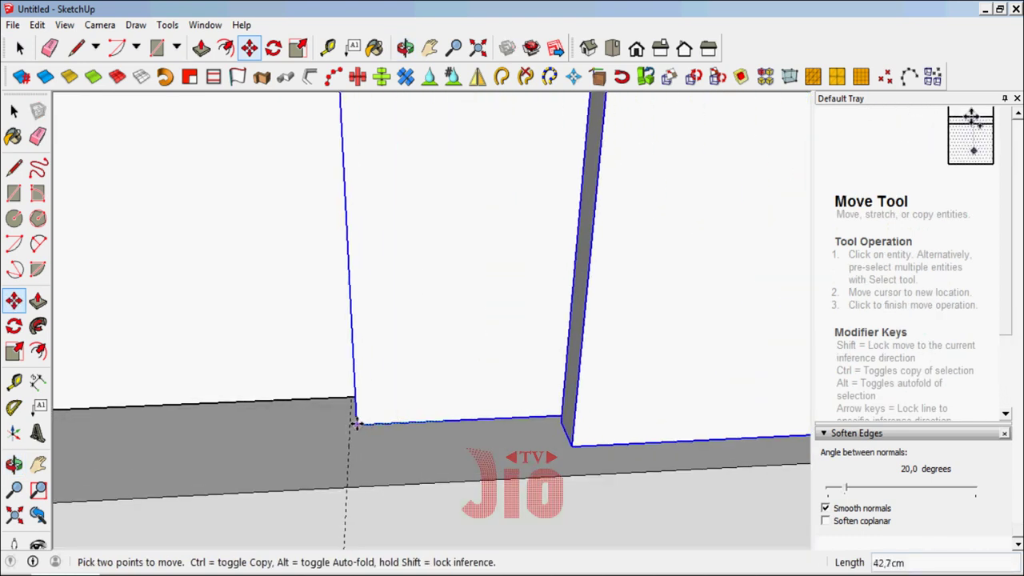
scroll(352, 424, "up", 2)
scroll(349, 422, "up", 1)
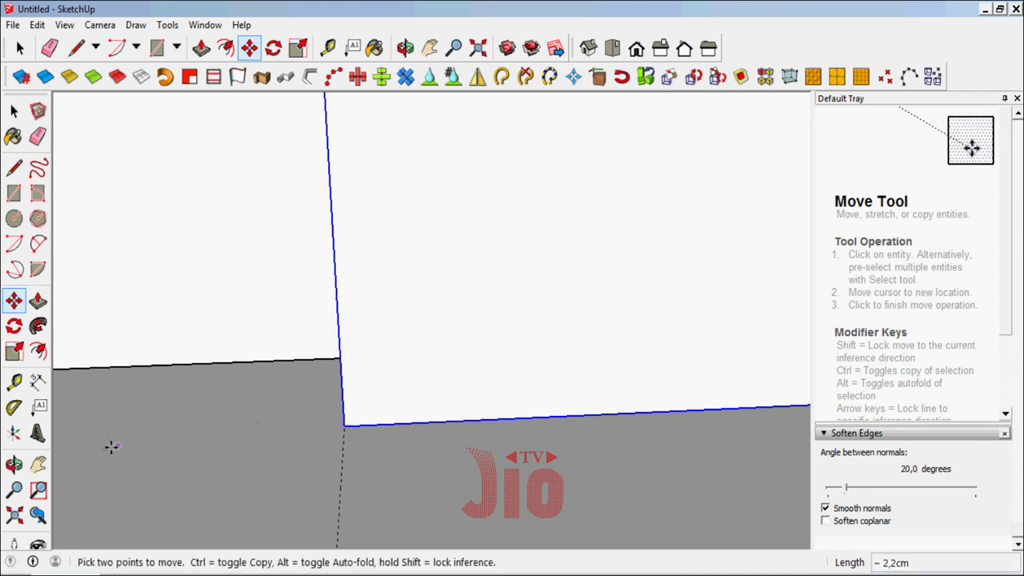
left_click(14, 464)
left_click_drag(483, 311, 258, 336)
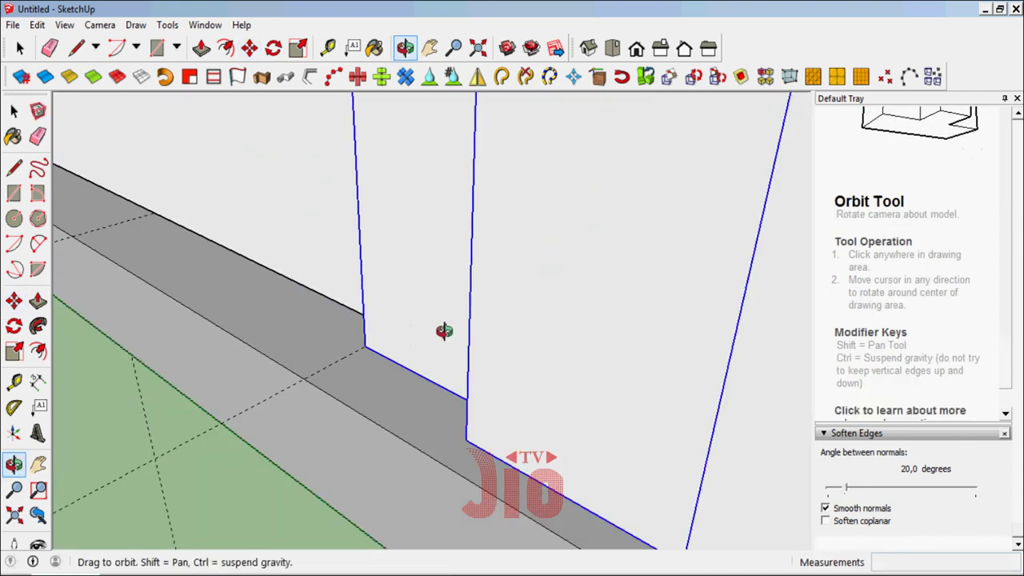
scroll(257, 336, "down", 5)
Step: Erase the guide lines crossing the stage top, then view the finished stage from the front-right
scroll(232, 304, "down", 4)
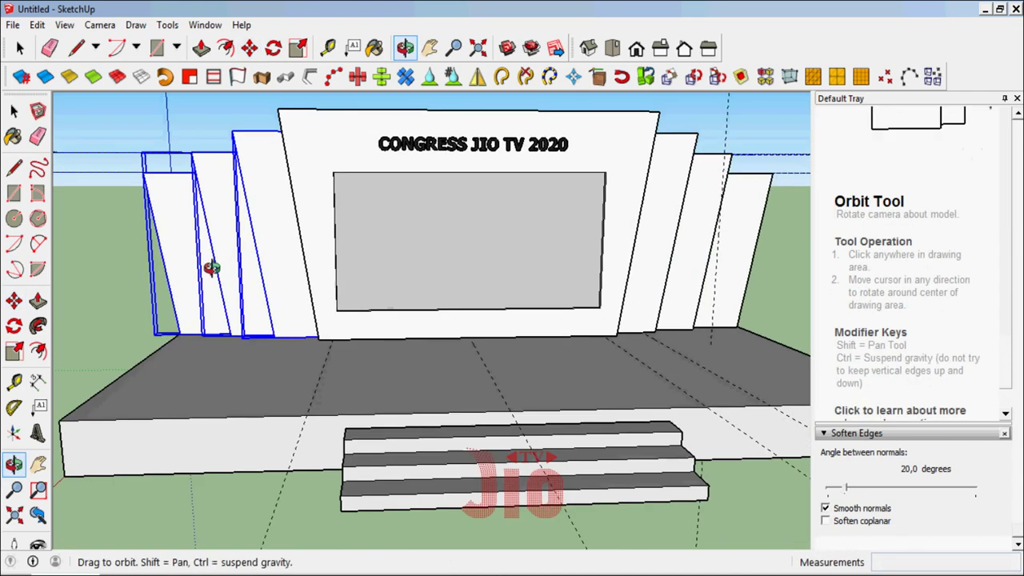
mouse_move(229, 240)
left_mouse_down()
mouse_move(439, 311)
mouse_move(382, 327)
mouse_move(300, 326)
left_mouse_up()
key("space")
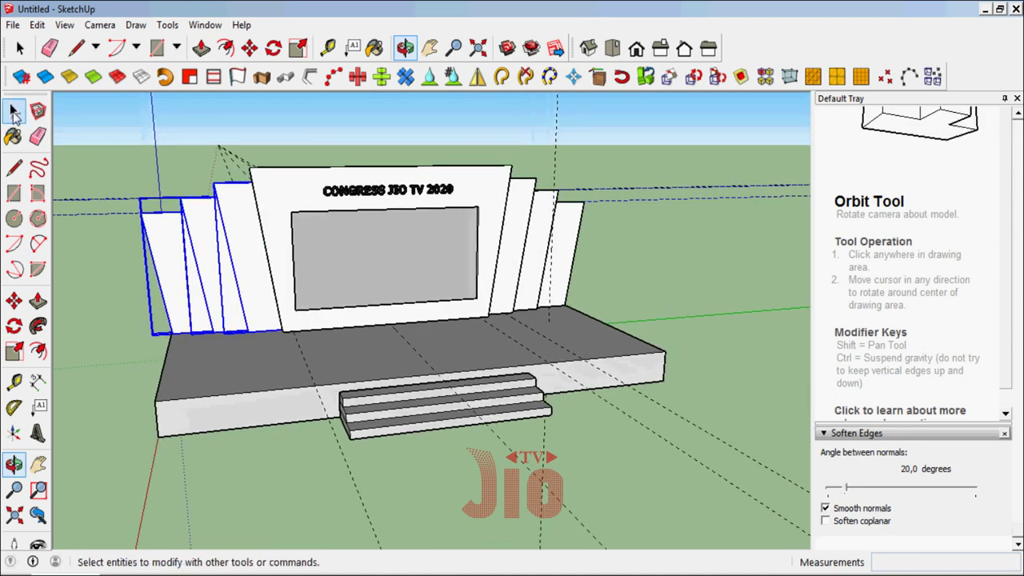
left_click(38, 135)
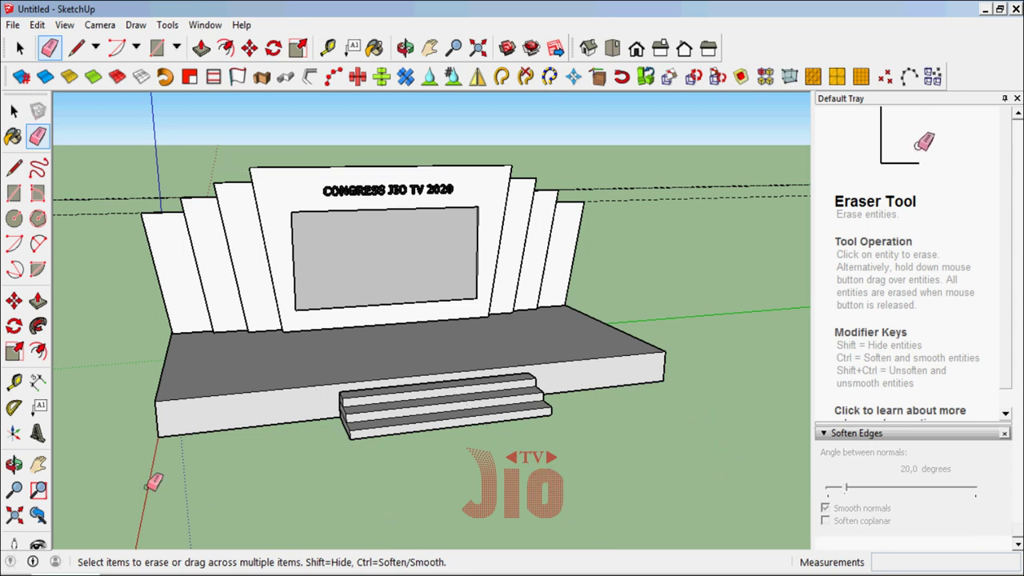
left_click(13, 463)
mouse_move(239, 360)
left_mouse_down()
mouse_move(549, 338)
mouse_move(206, 348)
left_mouse_up()
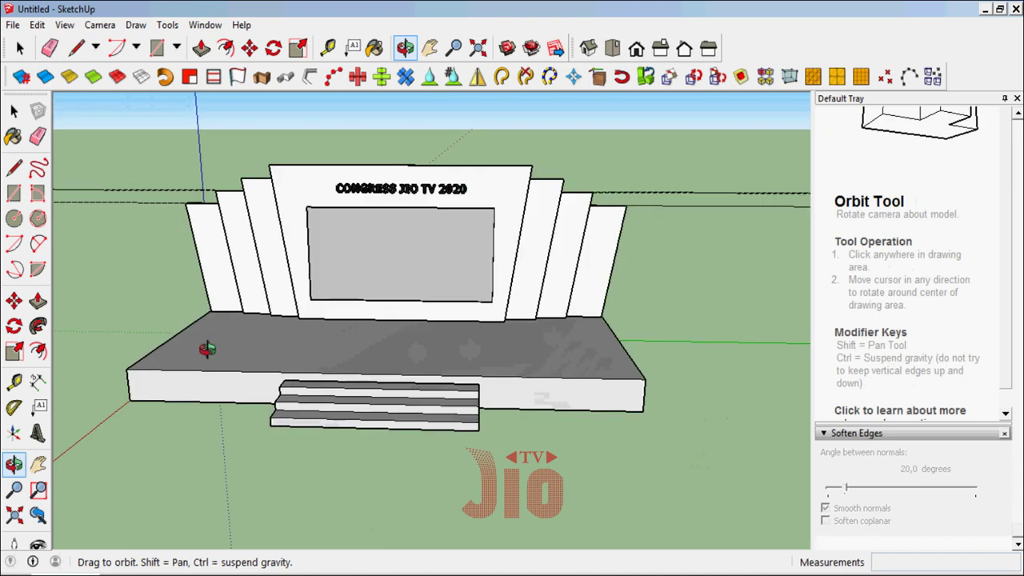
mouse_move(168, 266)
left_mouse_down()
mouse_move(442, 296)
mouse_move(159, 304)
mouse_move(523, 345)
mouse_move(344, 320)
mouse_move(388, 319)
left_mouse_up()
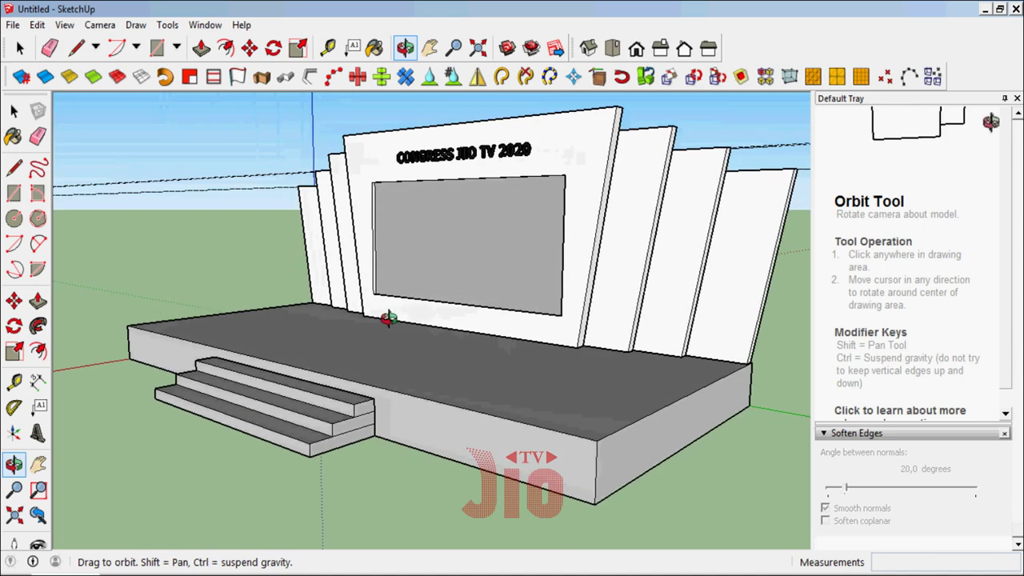